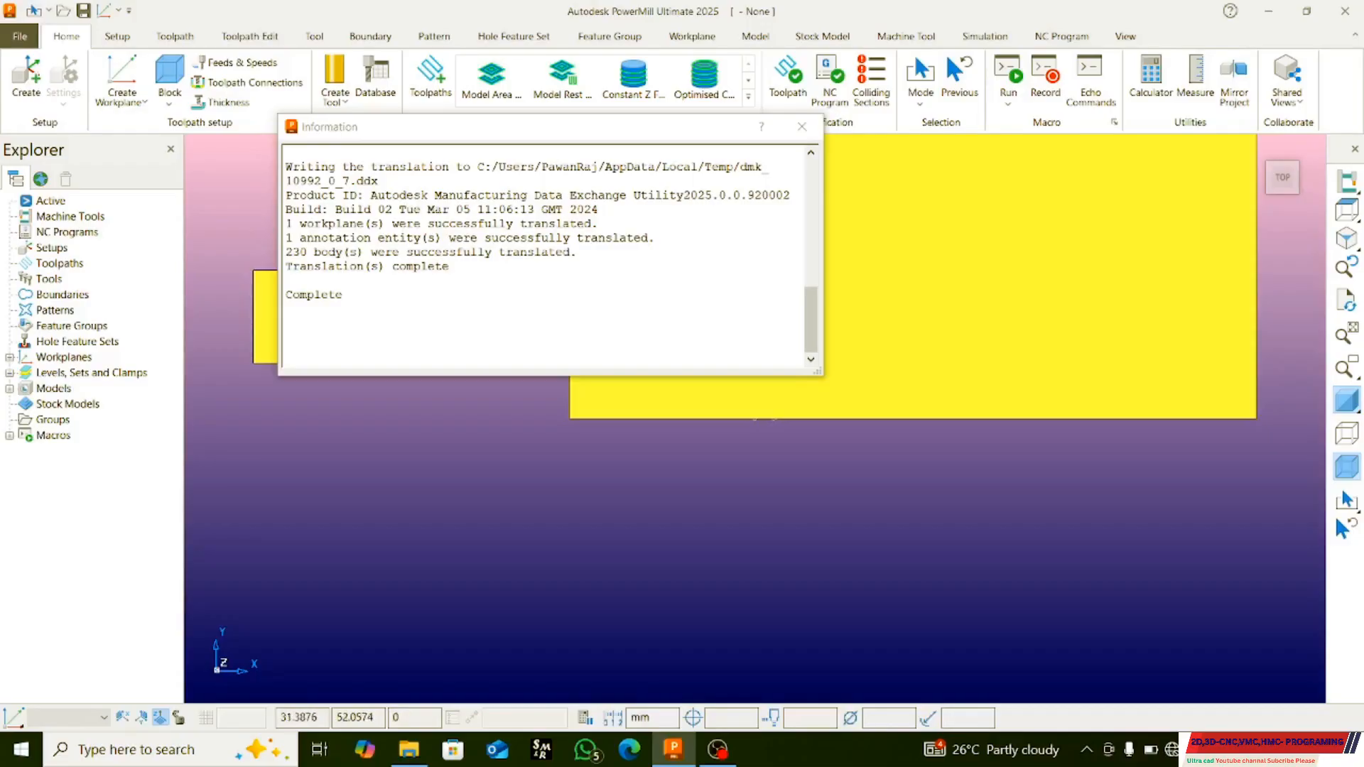
- Dismiss the translation report and examine the imported part from above and around its bore, threaded holes and forked arms
{"action": "left_click", "coordinate": [801, 127]}
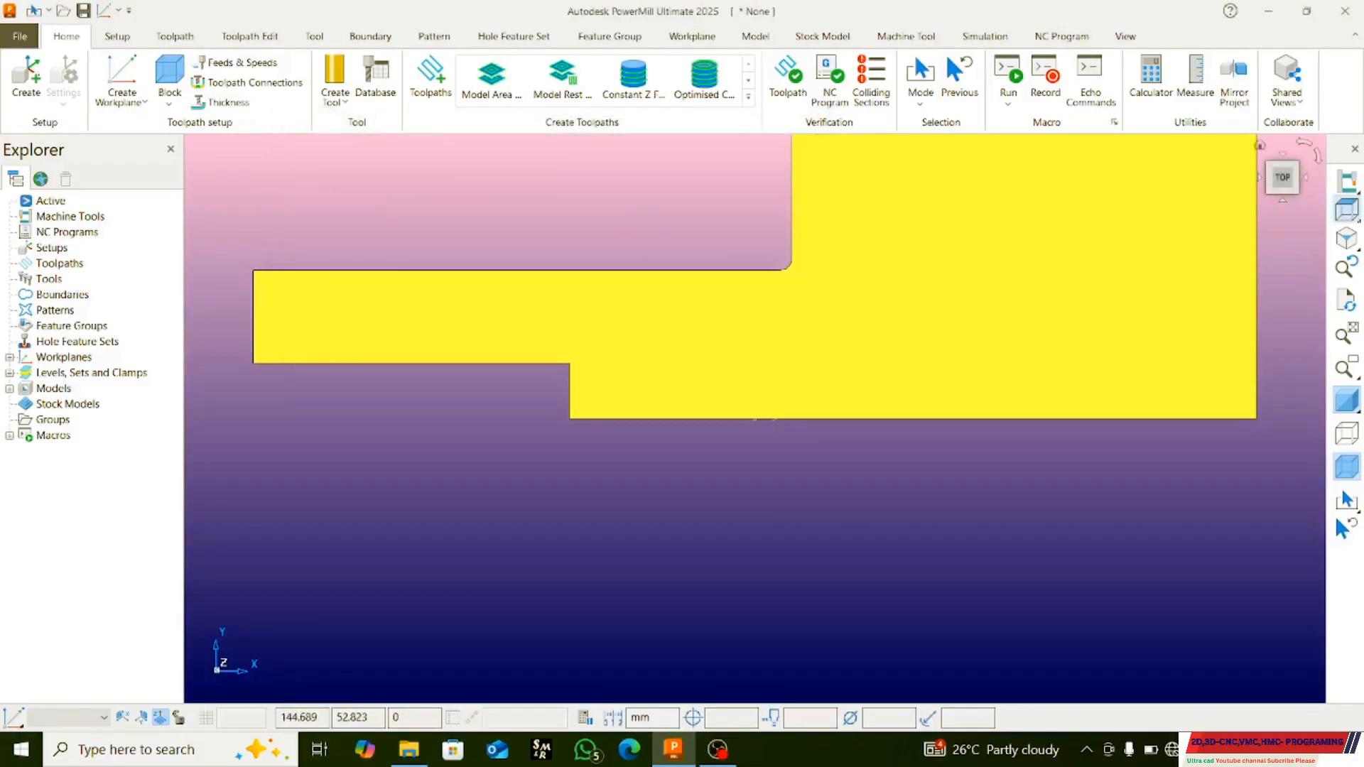
{"action": "left_click", "coordinate": [1347, 210]}
{"action": "middle_click_drag", "start_coordinate": [1051, 398], "coordinate": [928, 422]}
{"action": "scroll", "coordinate": [929, 423], "scroll_direction": "up", "scroll_amount": 3}
{"action": "scroll", "coordinate": [929, 384], "scroll_direction": "down", "scroll_amount": 2}
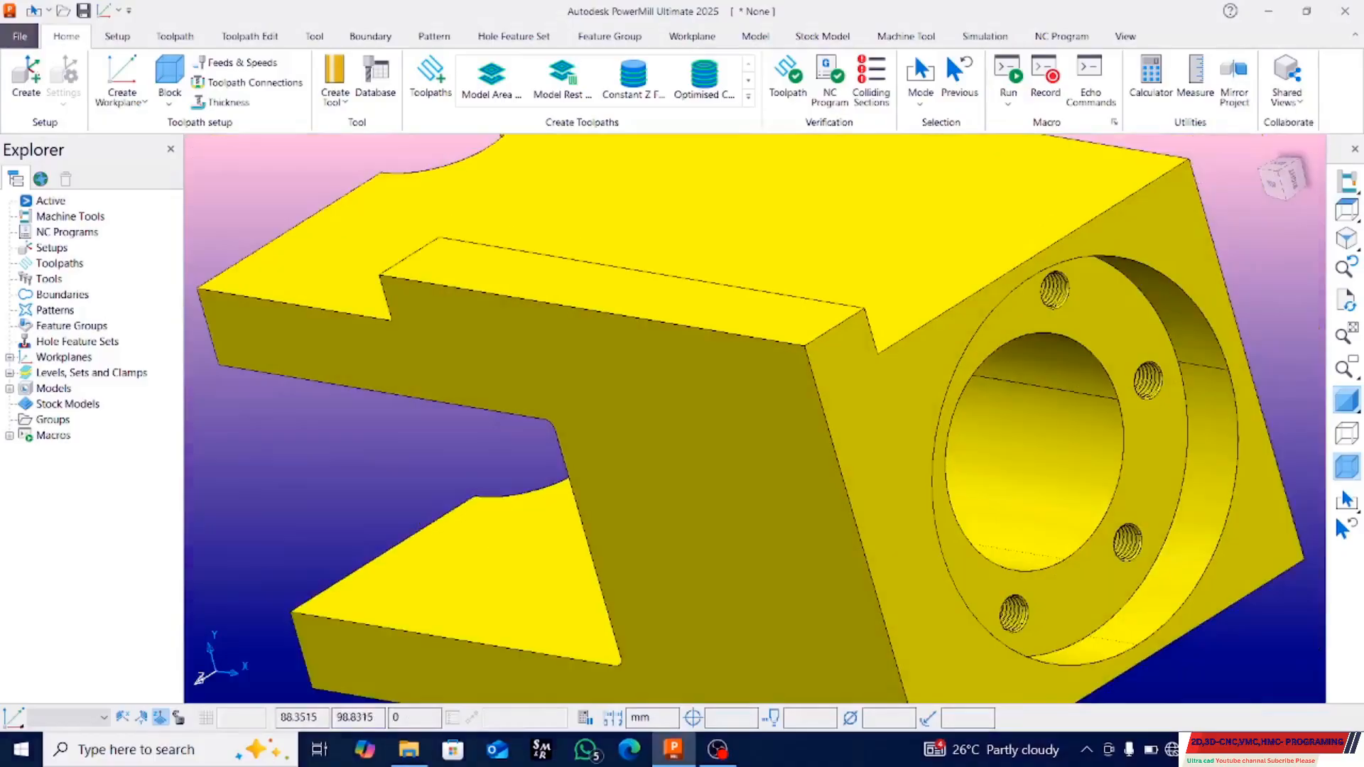
{"action": "middle_click_drag", "start_coordinate": [838, 455], "coordinate": [827, 362]}
{"action": "middle_click_drag", "start_coordinate": [700, 423], "coordinate": [645, 454]}
{"action": "mouse_move", "coordinate": [817, 355]}
{"action": "middle_mouse_down"}
{"action": "mouse_move", "coordinate": [803, 454]}
{"action": "mouse_move", "coordinate": [753, 416]}
{"action": "mouse_move", "coordinate": [824, 375]}
{"action": "middle_mouse_up"}
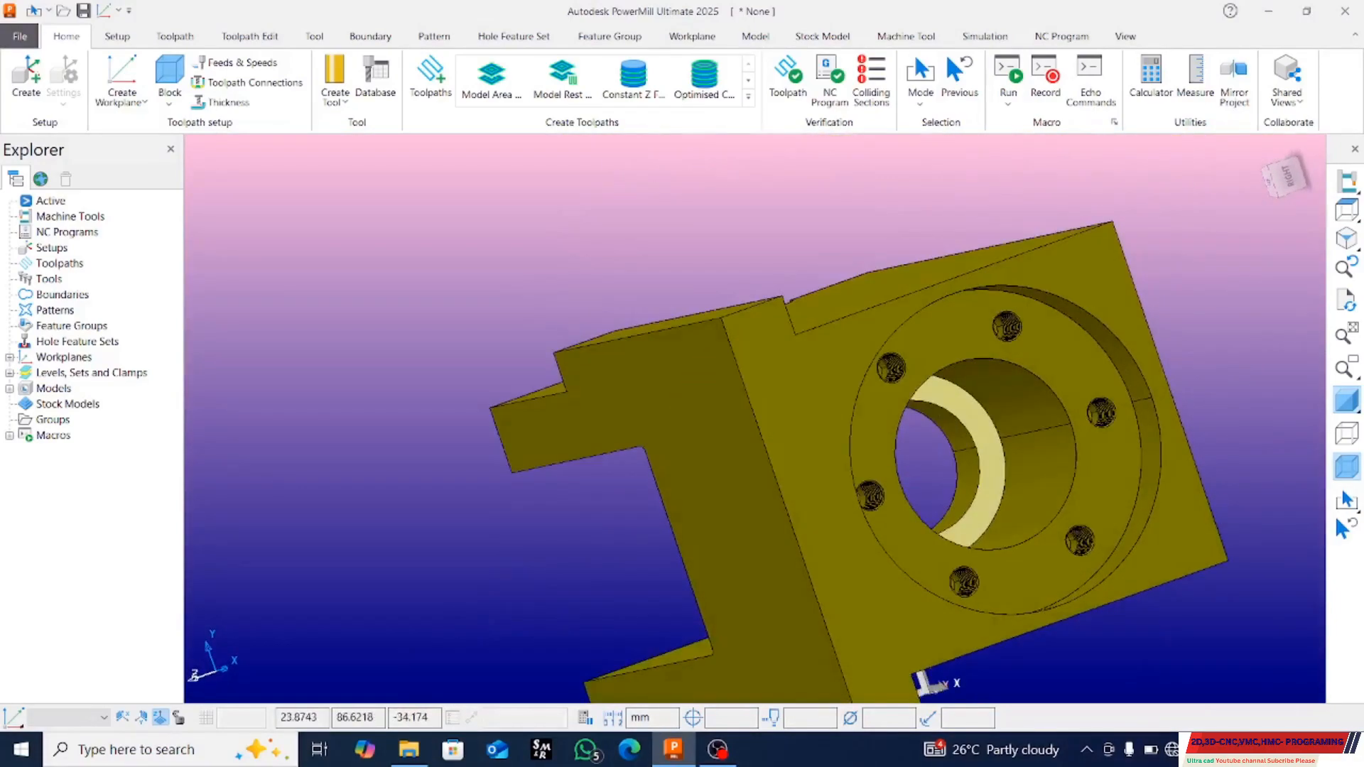
{"action": "middle_click_drag", "start_coordinate": [852, 284], "coordinate": [784, 327]}
{"action": "scroll", "coordinate": [785, 327], "scroll_direction": "up", "scroll_amount": 3}
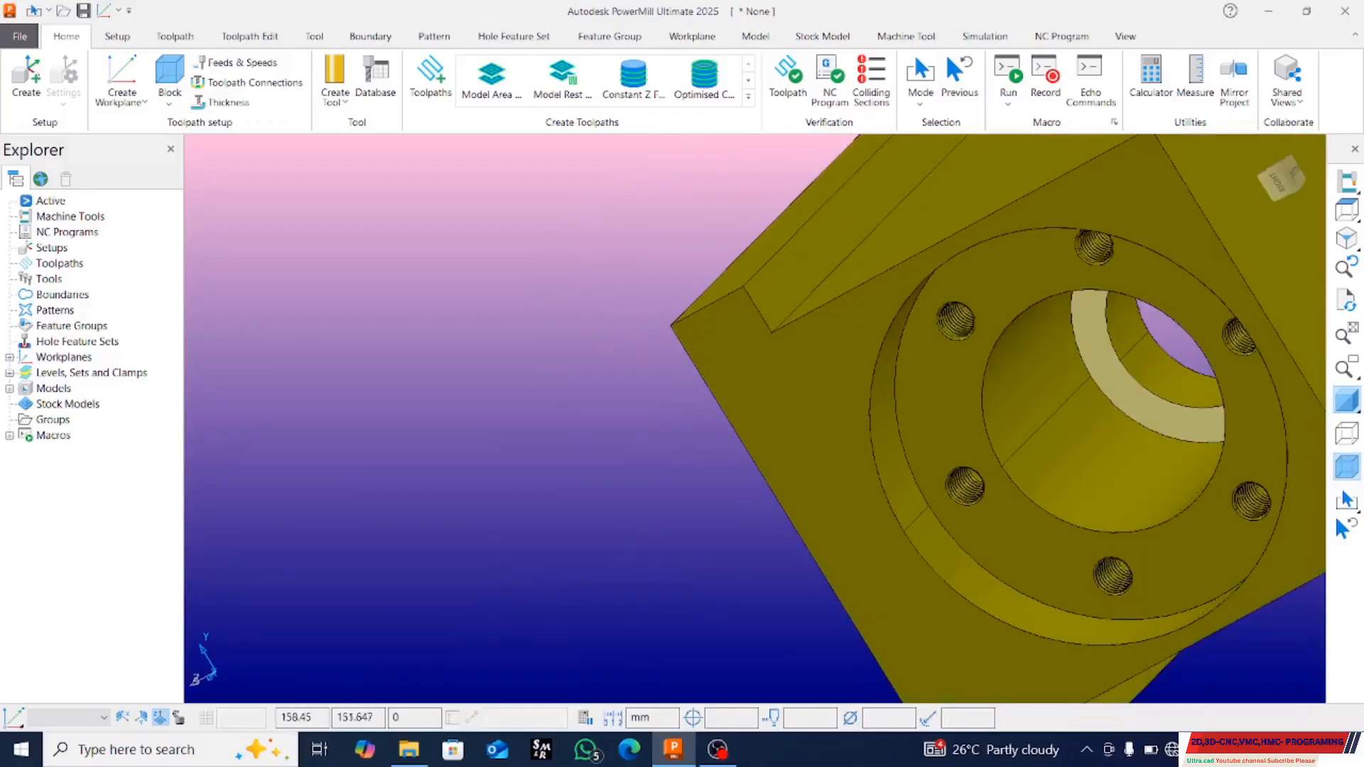
{"action": "scroll", "coordinate": [1123, 369], "scroll_direction": "down", "scroll_amount": 6}
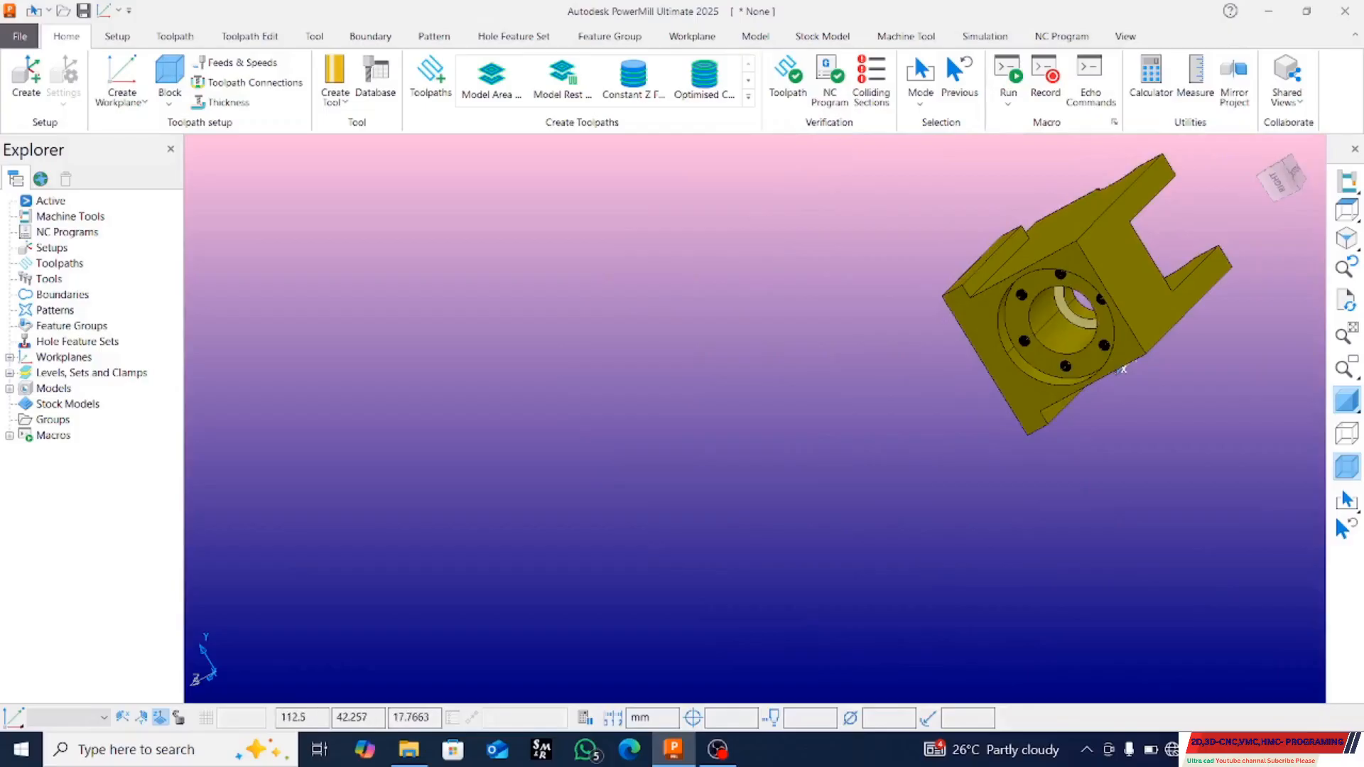
{"action": "middle_click_drag", "start_coordinate": [1058, 341], "coordinate": [1136, 433]}
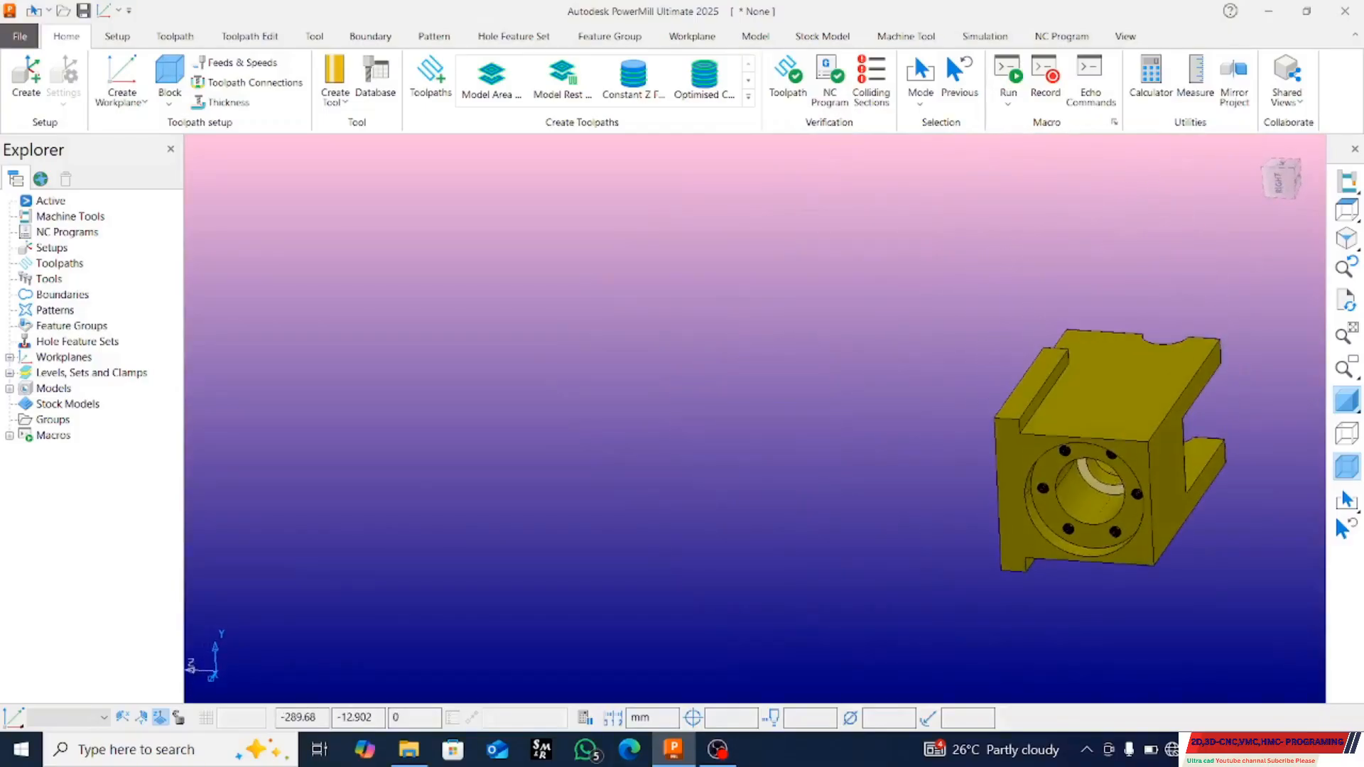
- Select the whole part and calculate a Box block enclosing the model, using the Active Workplane coordinate system
{"action": "left_click_drag", "start_coordinate": [734, 237], "coordinate": [1307, 657]}
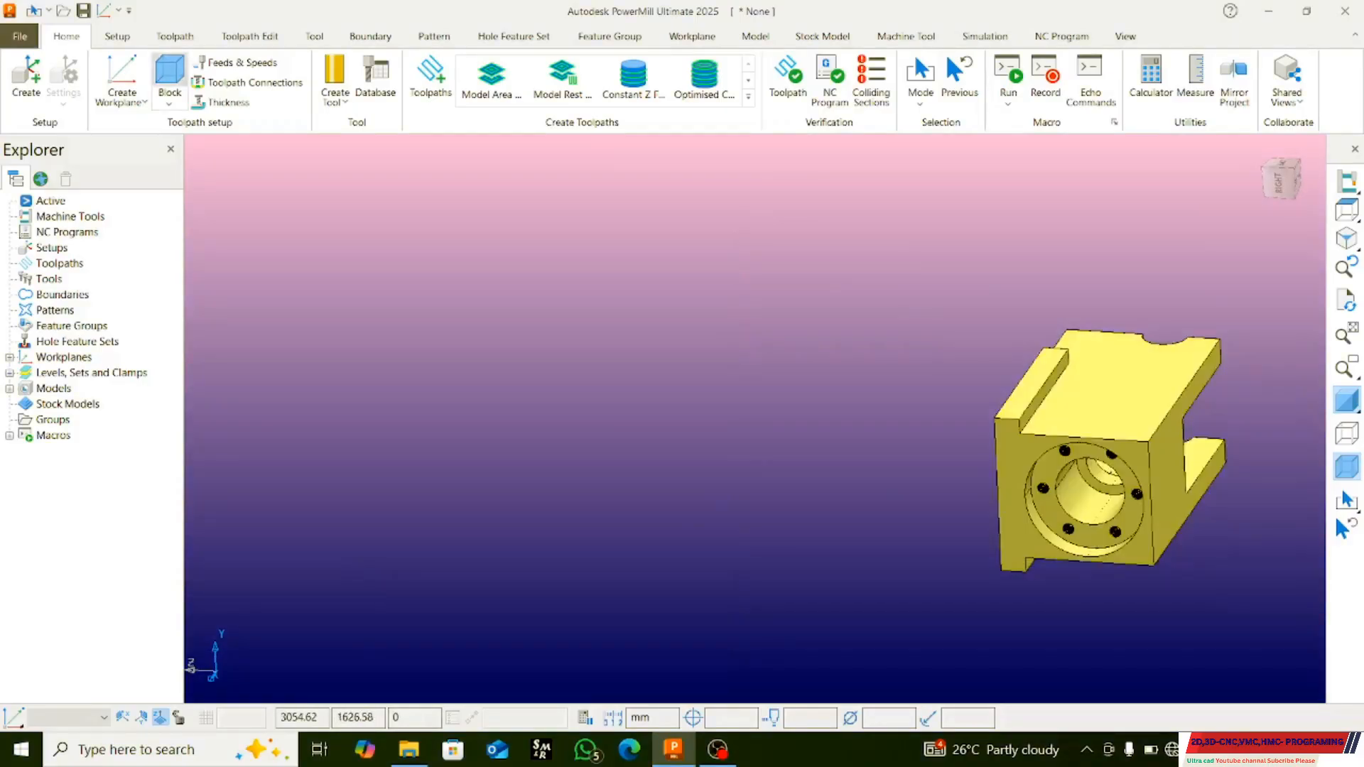
{"action": "left_click", "coordinate": [169, 78]}
{"action": "left_click", "coordinate": [1183, 524]}
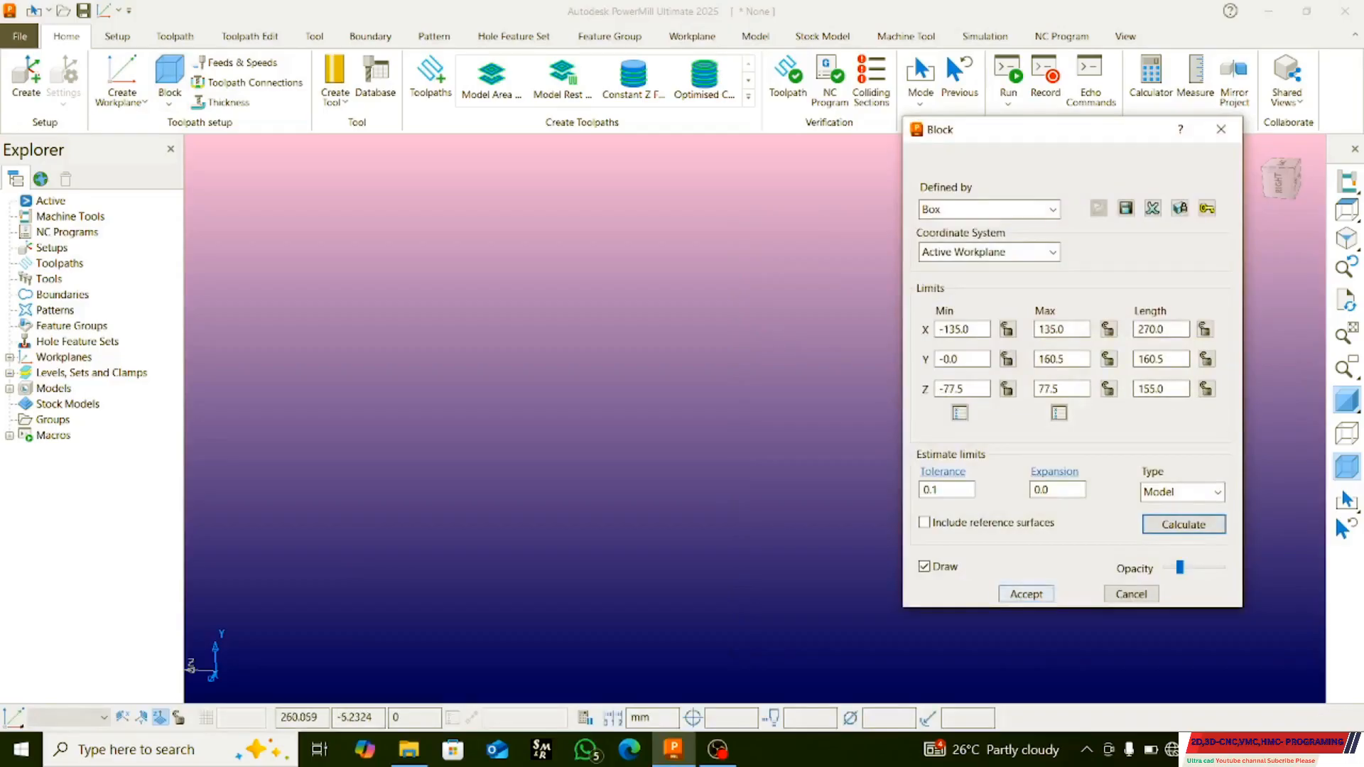
{"action": "left_click", "coordinate": [1025, 593]}
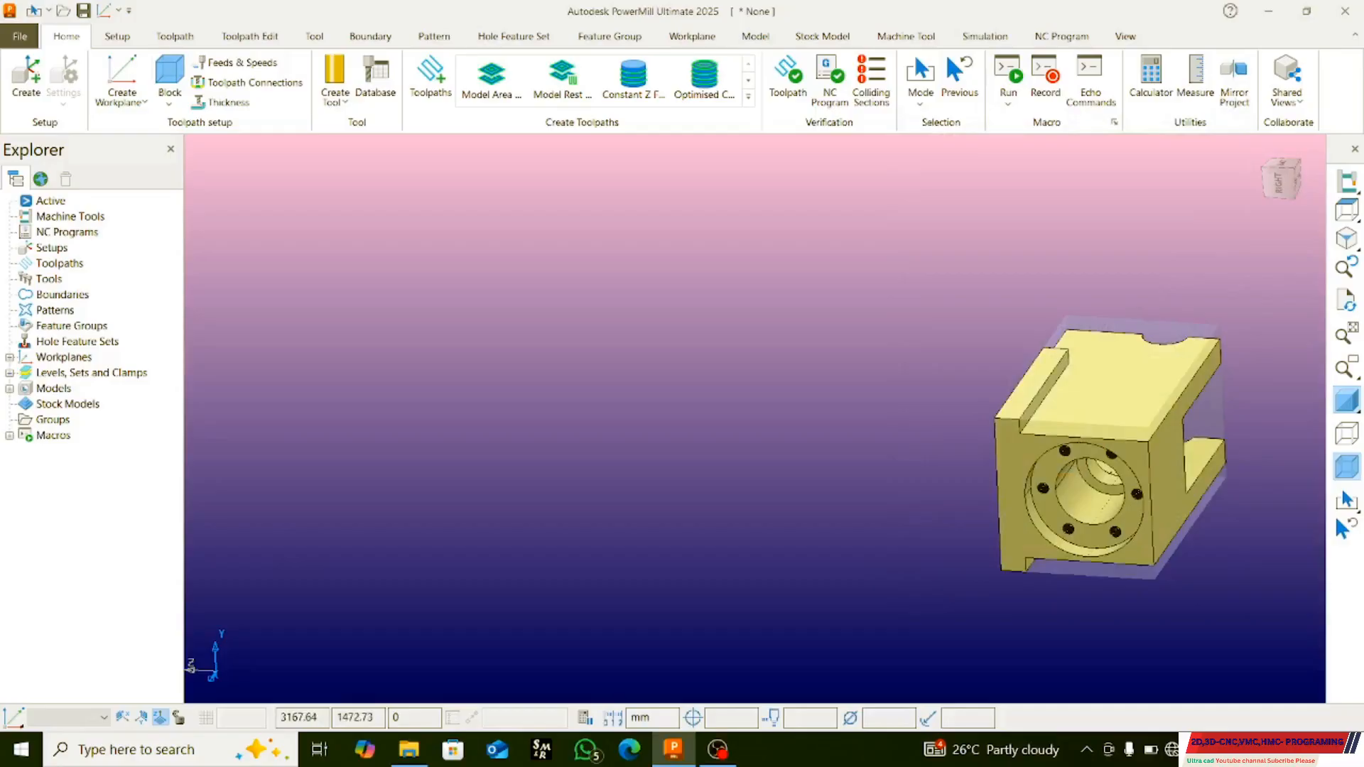
- Create a workplane positioned using the block, at the centre point of the block's top face
{"action": "right_click", "coordinate": [64, 356]}
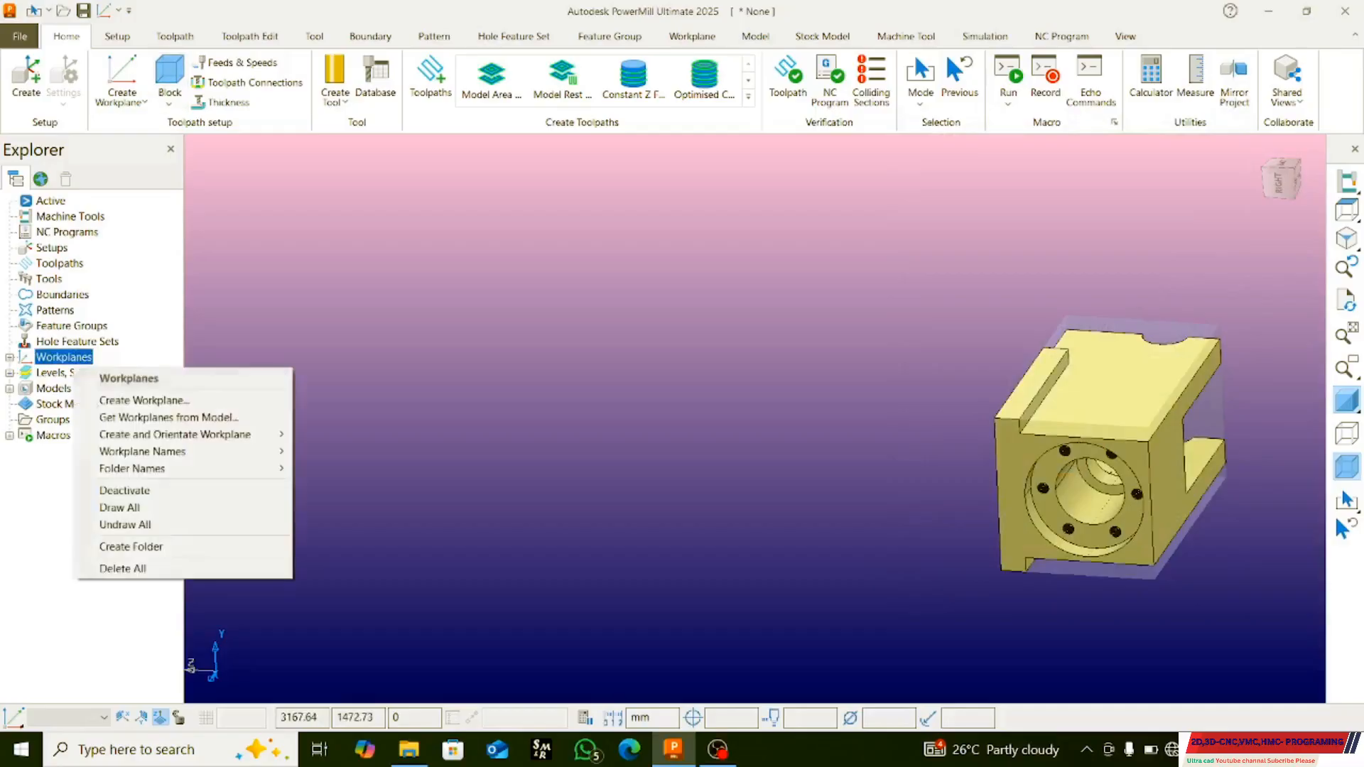
{"action": "mouse_move", "coordinate": [177, 434]}
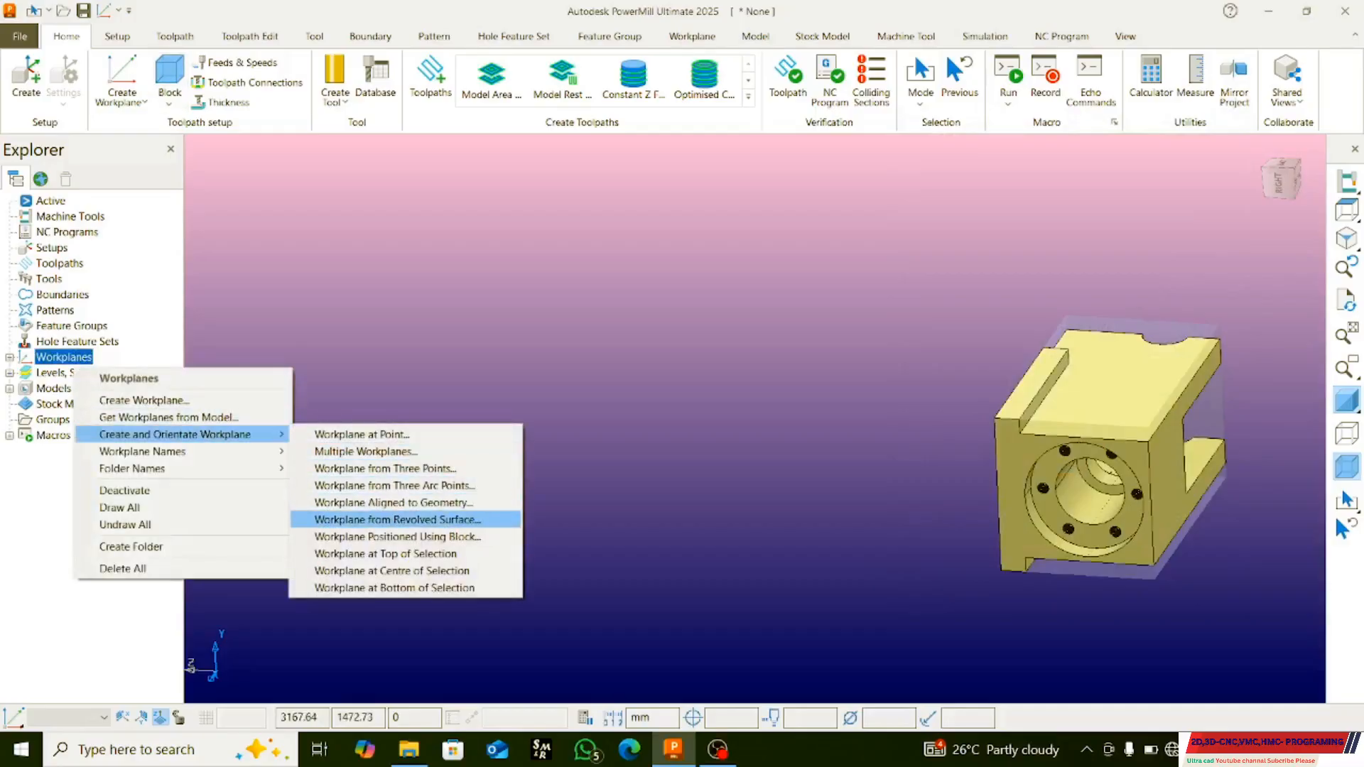
{"action": "left_click", "coordinate": [398, 536]}
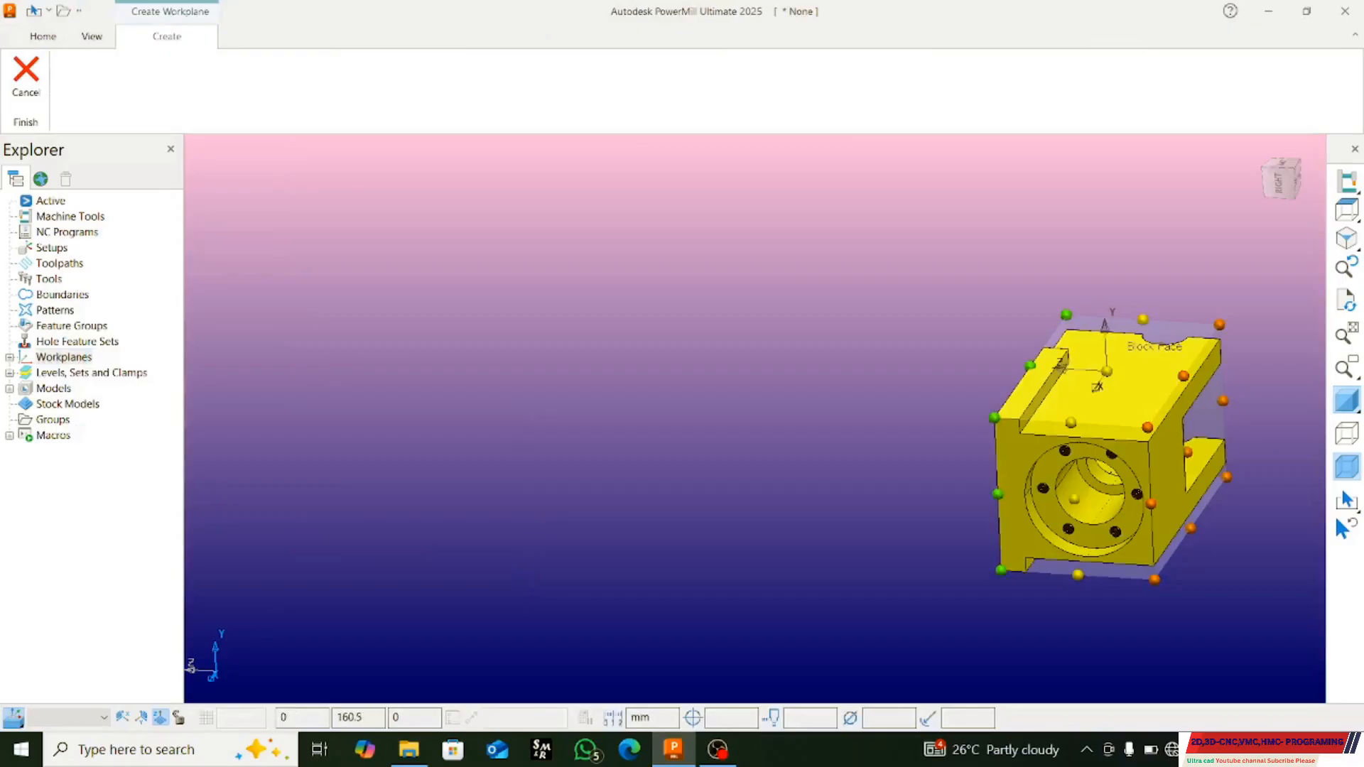
{"action": "middle_click_drag", "start_coordinate": [1123, 363], "coordinate": [1235, 341]}
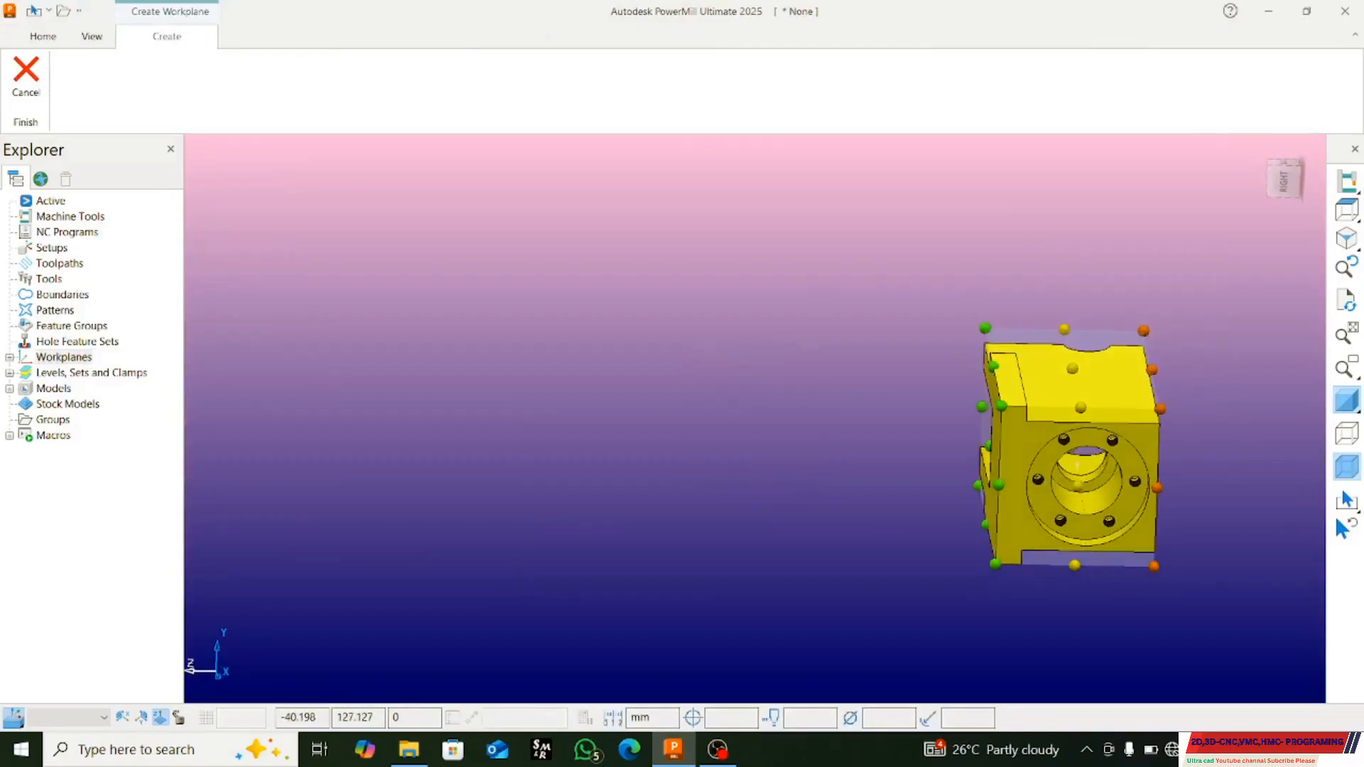
{"action": "middle_click_drag", "start_coordinate": [1076, 466], "coordinate": [1151, 461]}
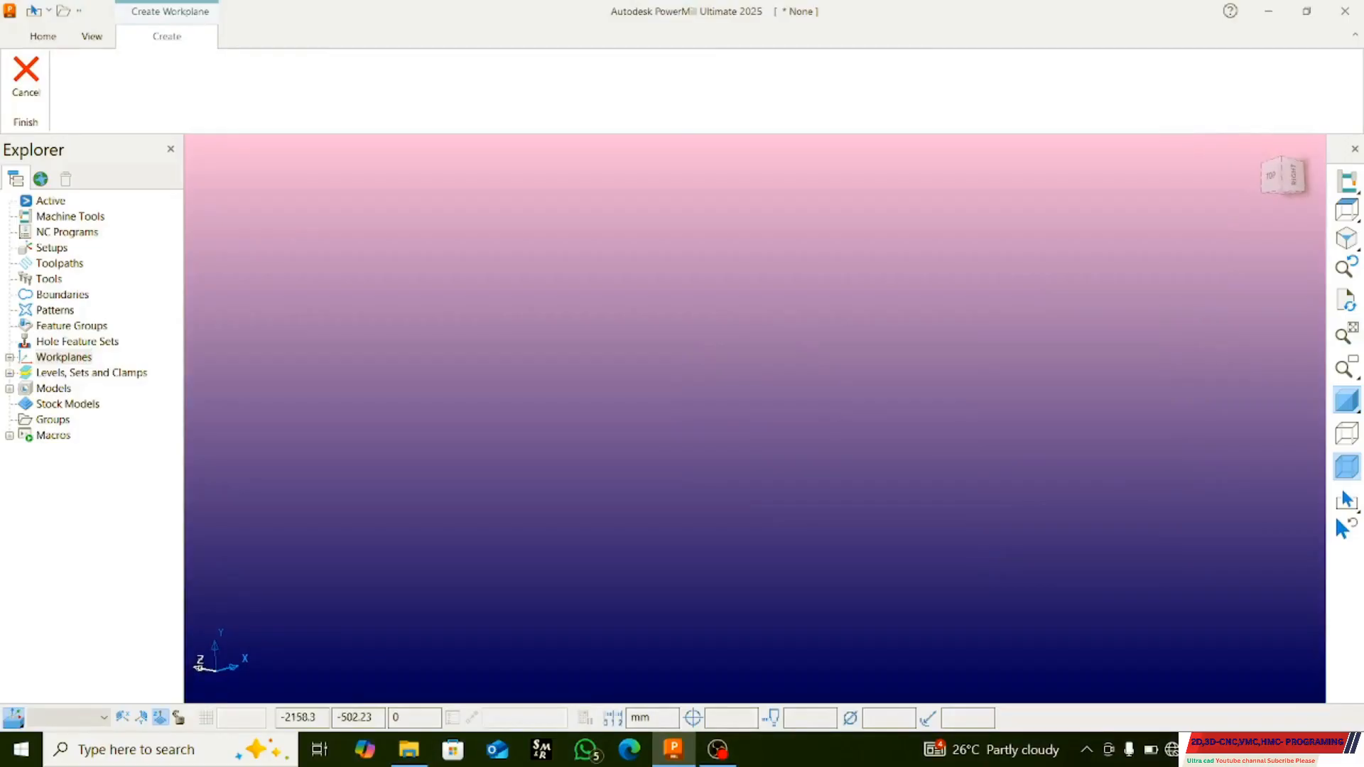
{"action": "left_click", "coordinate": [1347, 210]}
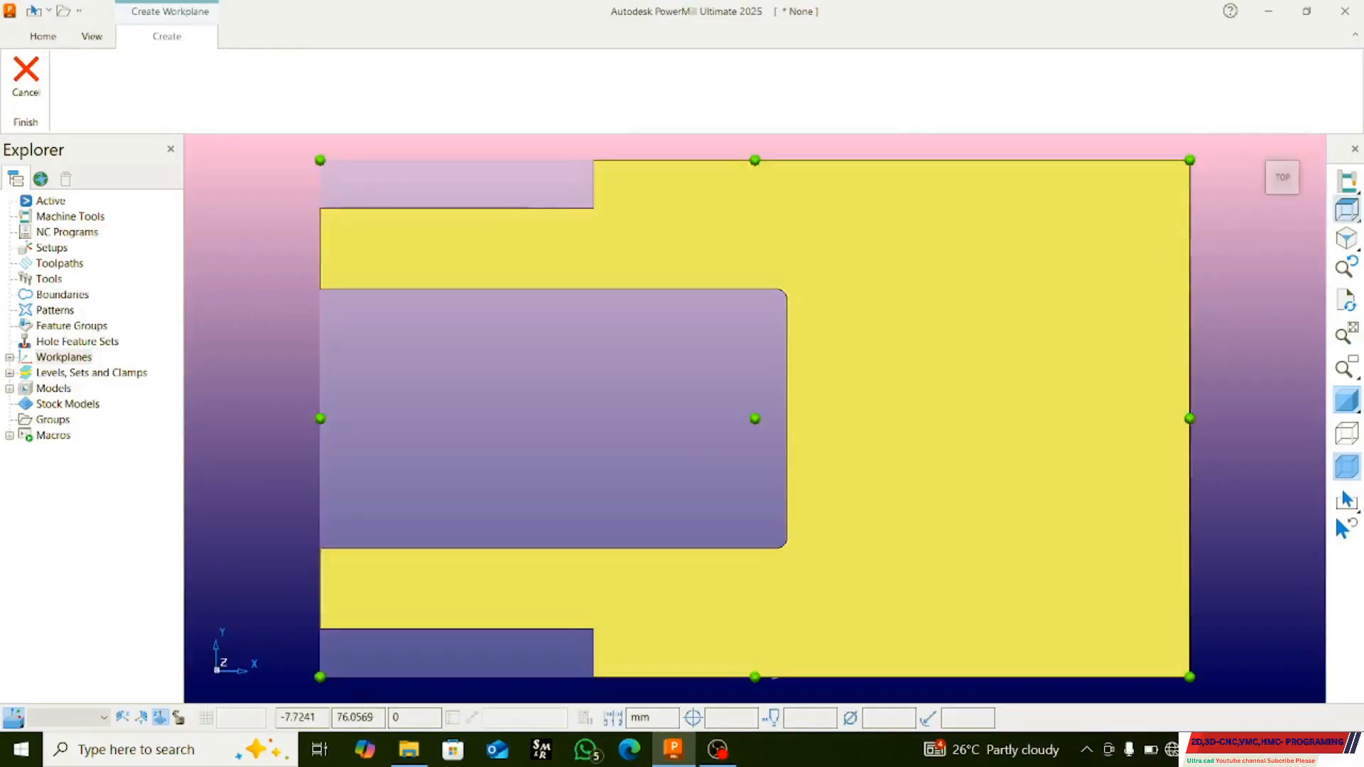
{"action": "left_click", "coordinate": [755, 418]}
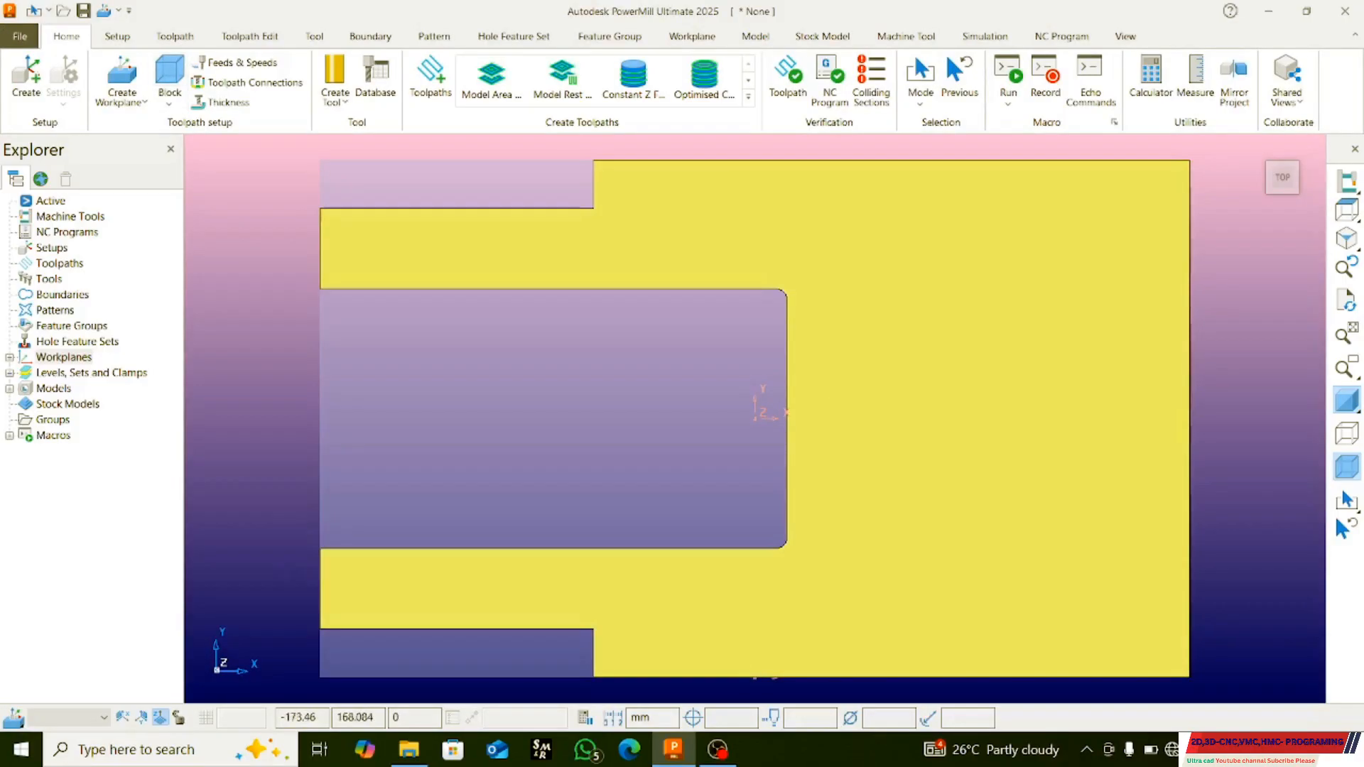
- Delete the imported workplane NONE and activate workplane 1
{"action": "left_click", "coordinate": [10, 358]}
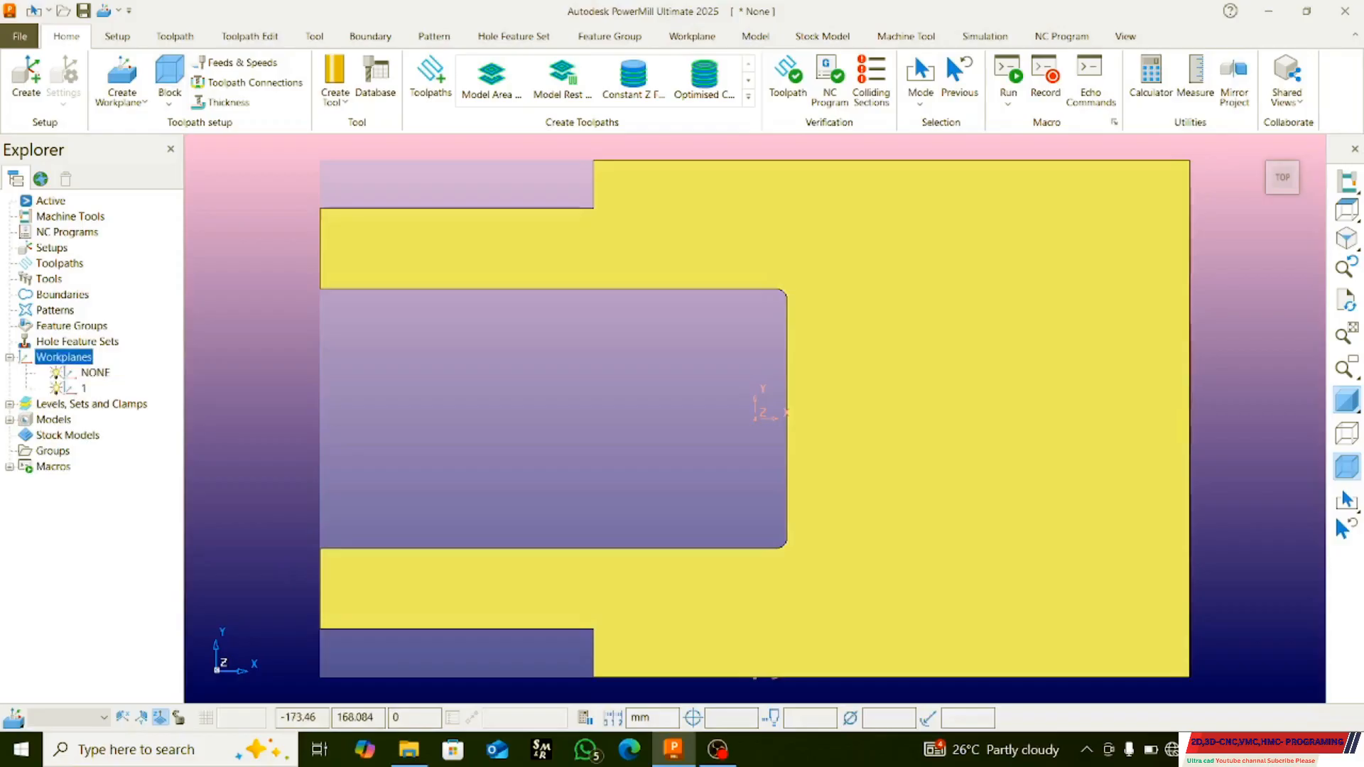
{"action": "left_click", "coordinate": [96, 373]}
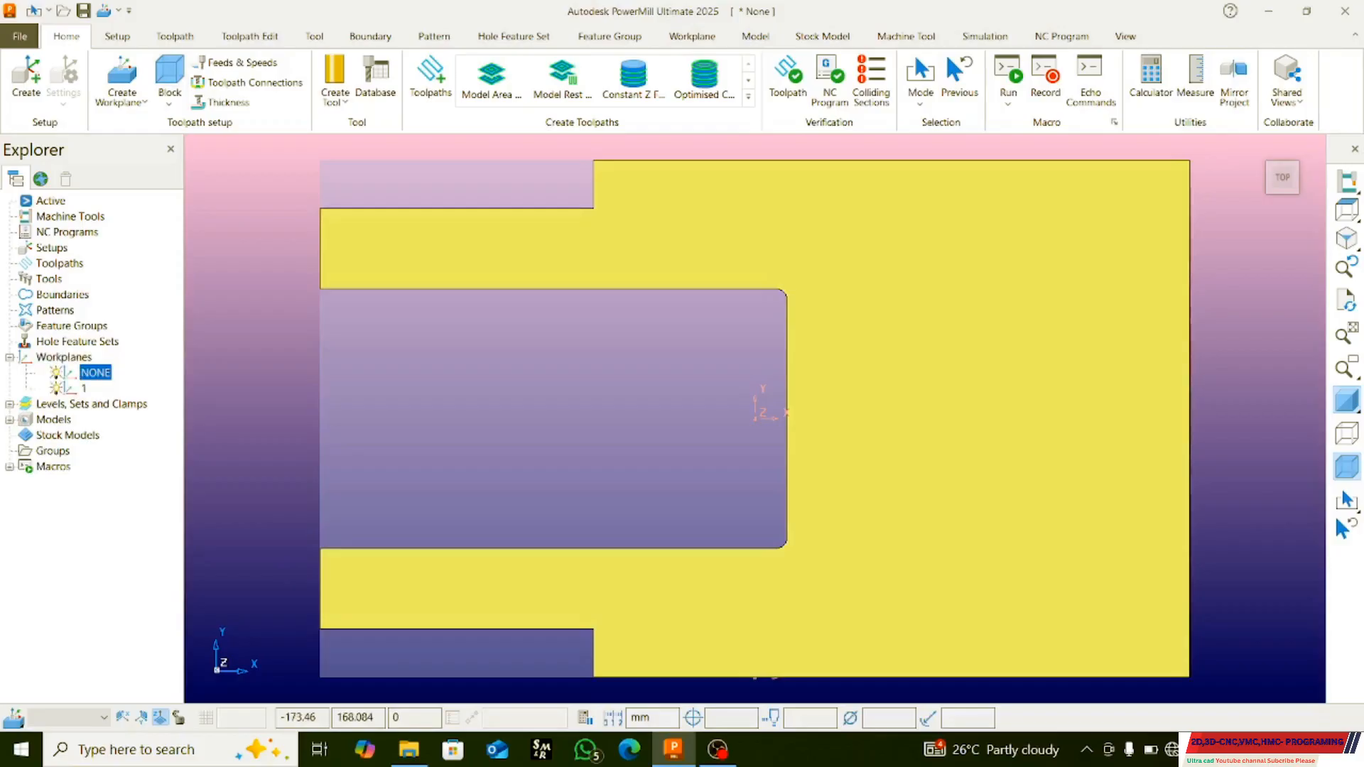
{"action": "right_click", "coordinate": [95, 373]}
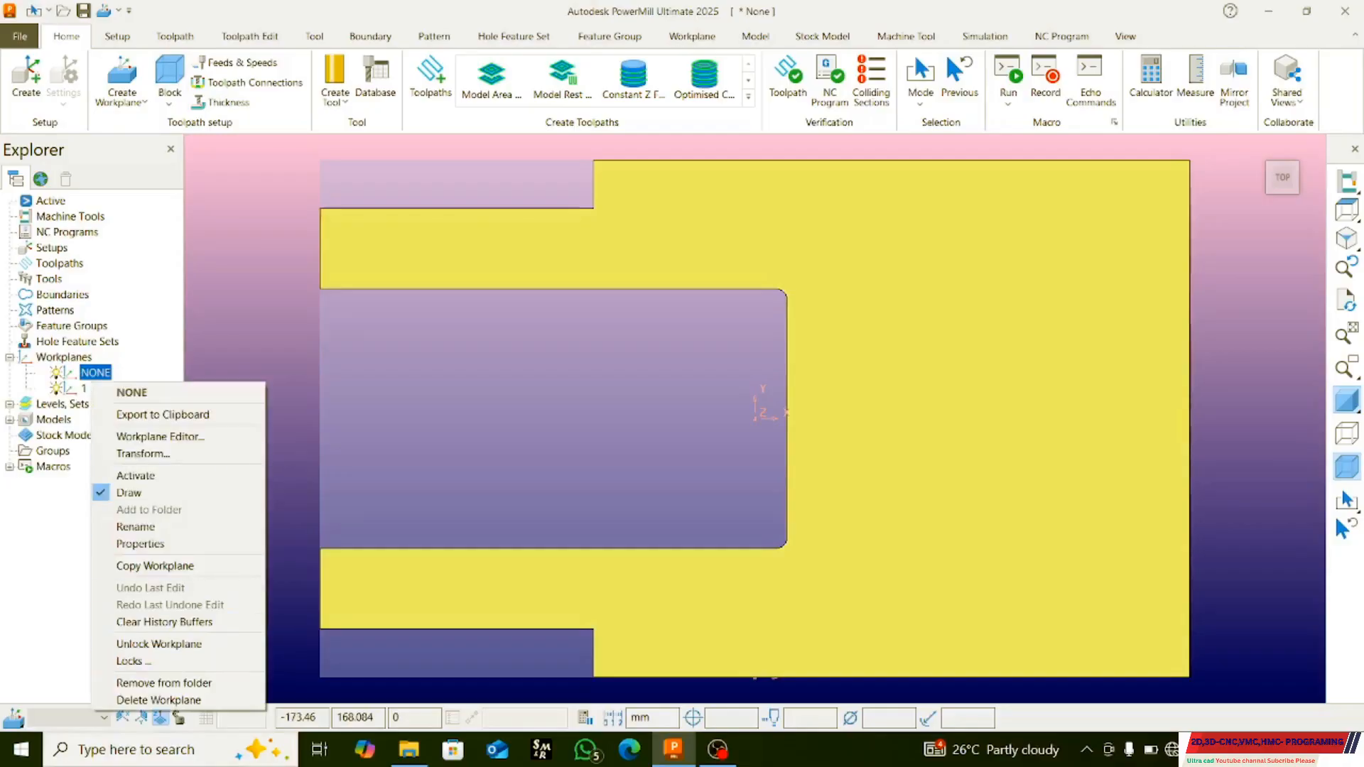
{"action": "left_click", "coordinate": [152, 699]}
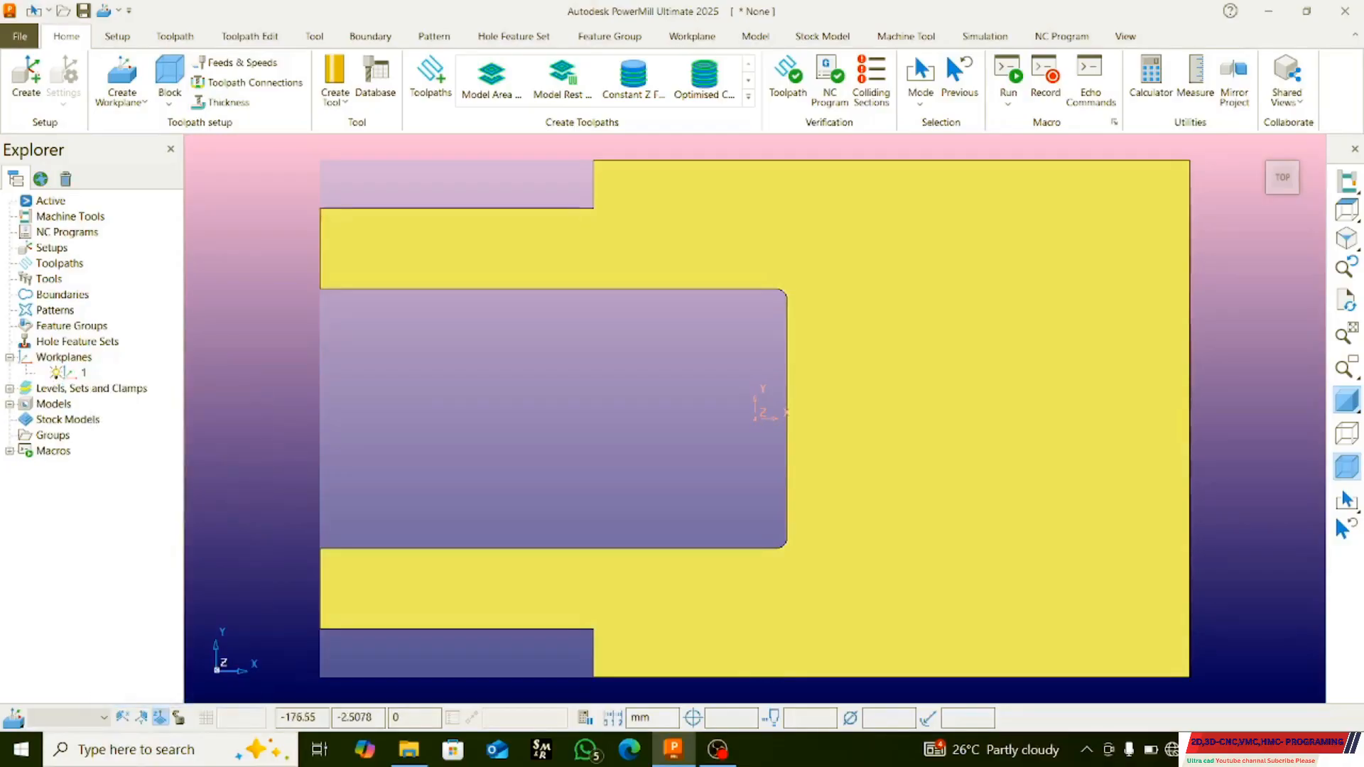
{"action": "right_click", "coordinate": [68, 374]}
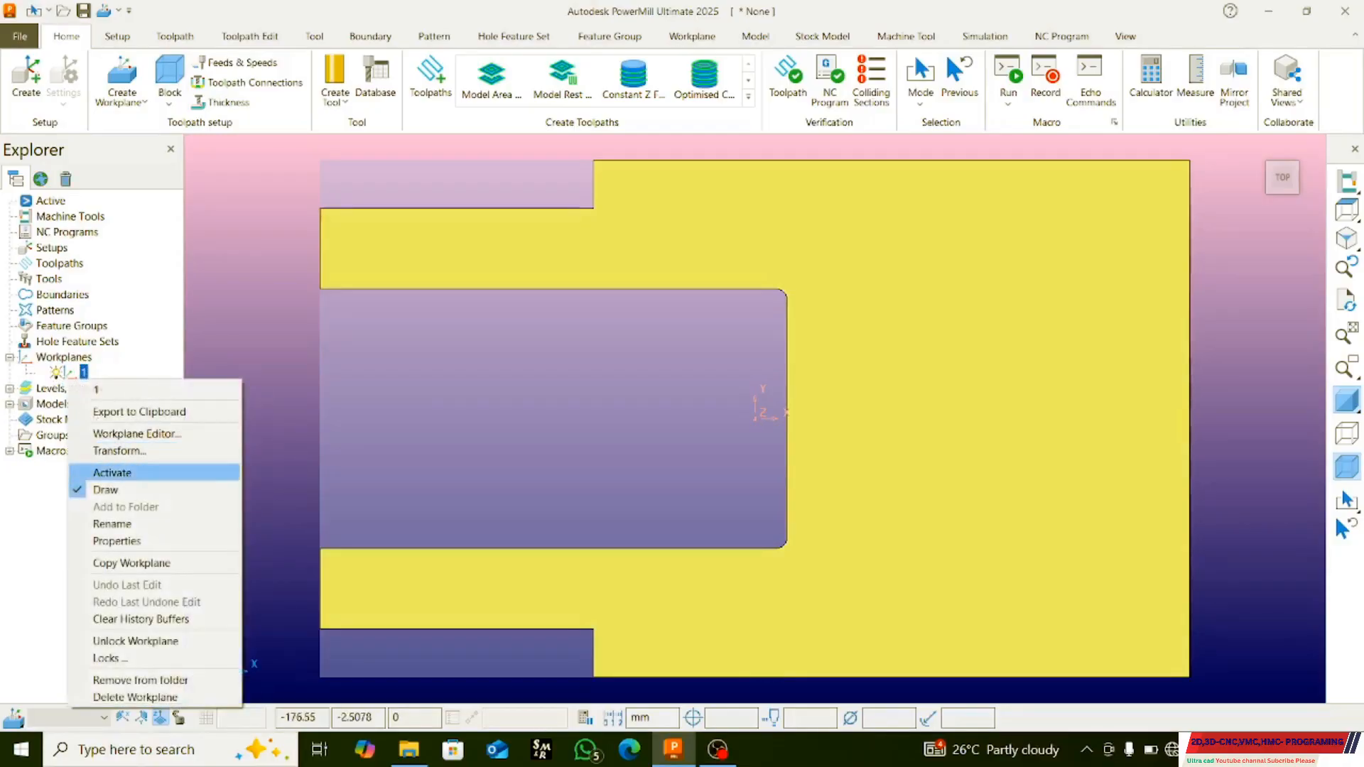
{"action": "left_click", "coordinate": [114, 471]}
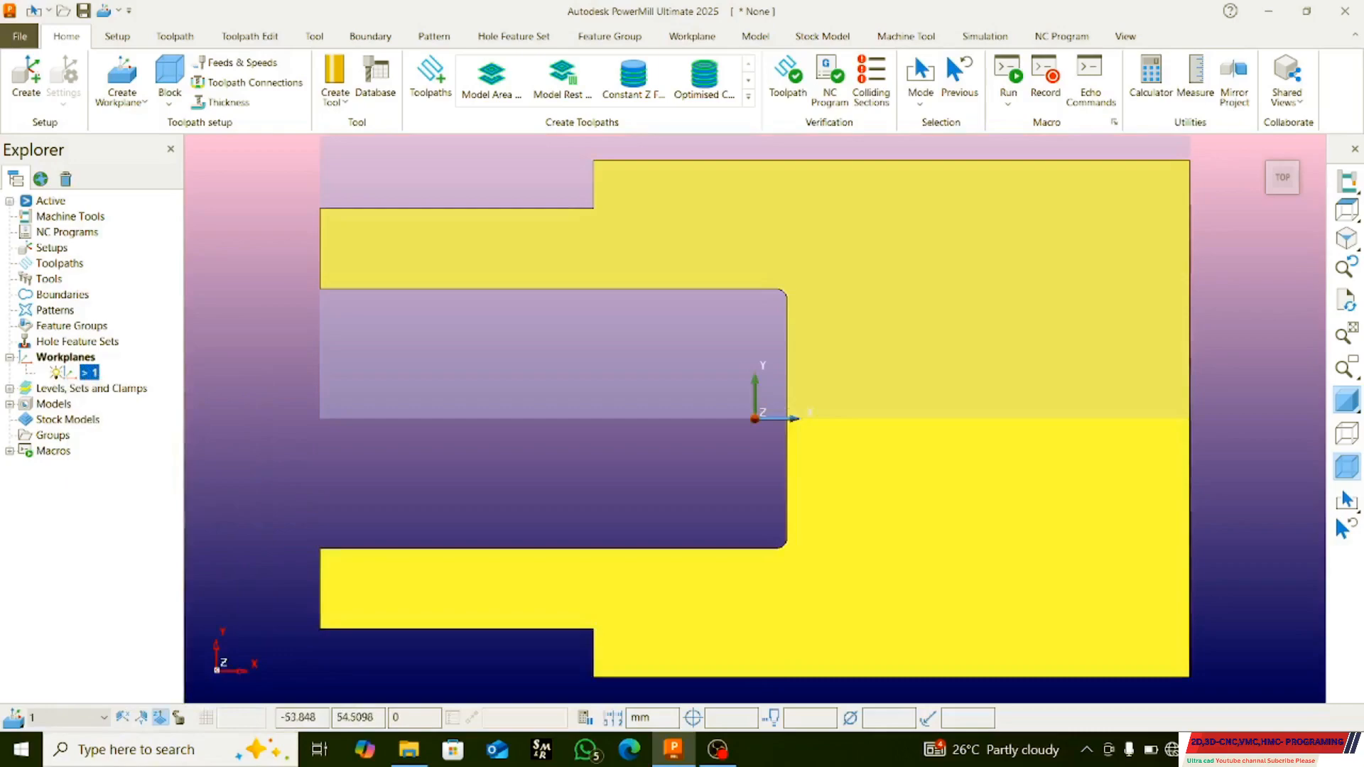
- Recalculate the Box block from the model relative to the active workplane and accept it
{"action": "scroll", "coordinate": [546, 257], "scroll_direction": "down", "scroll_amount": 4}
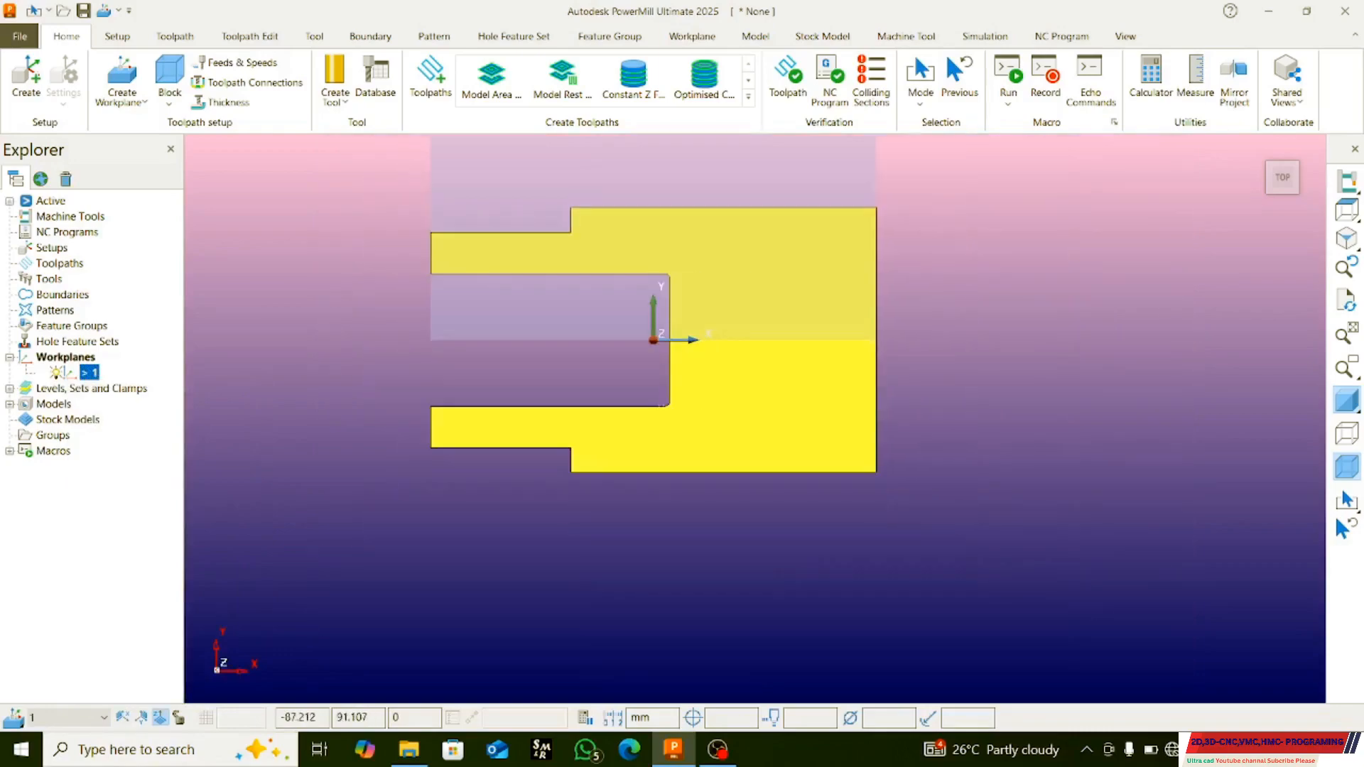
{"action": "left_click", "coordinate": [169, 77]}
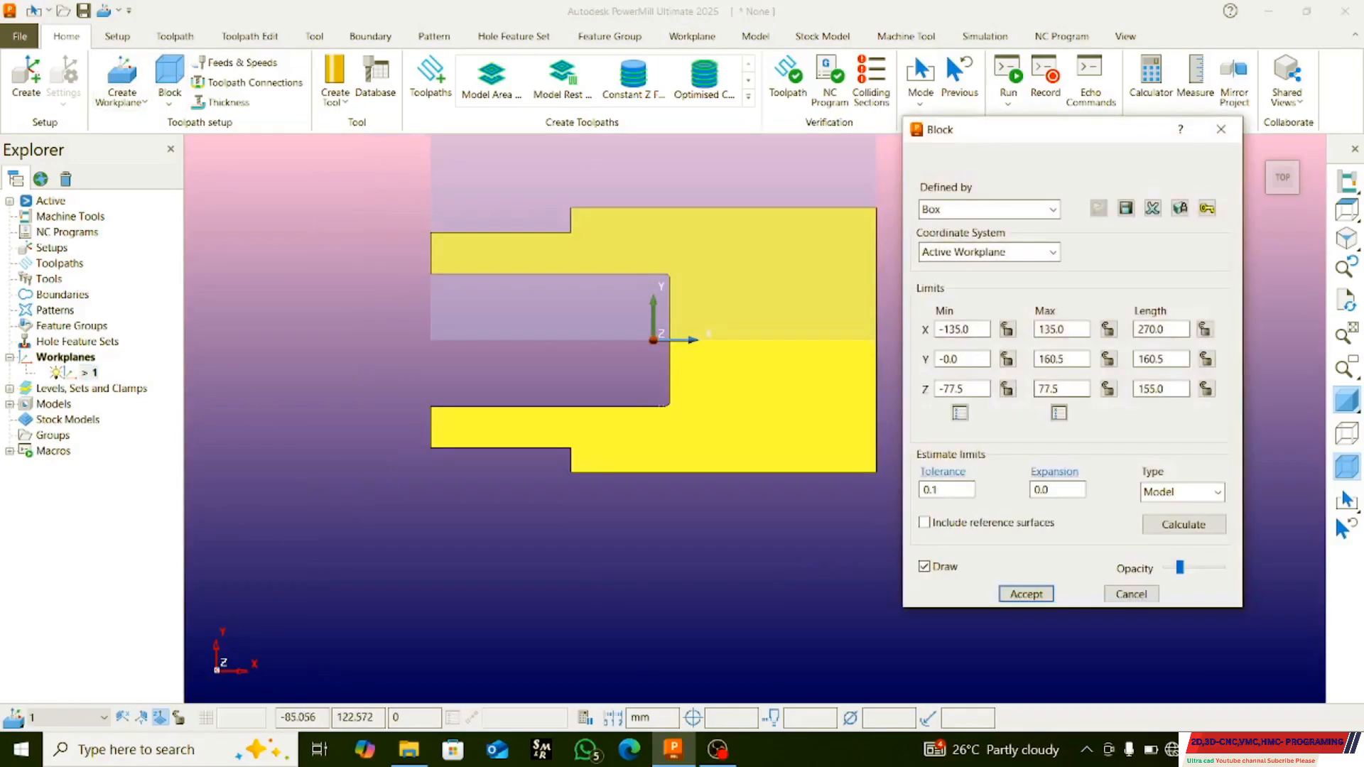
{"action": "left_click", "coordinate": [1183, 524]}
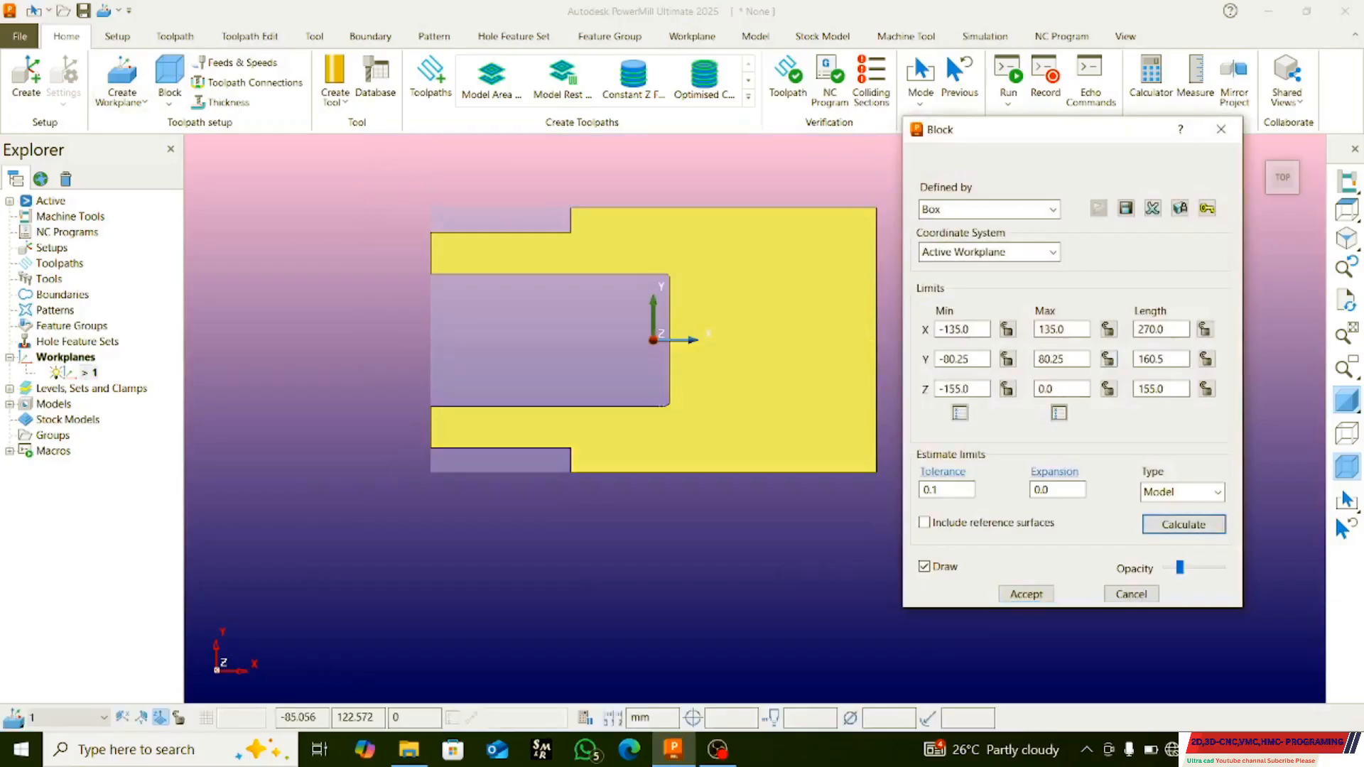
{"action": "left_click_drag", "start_coordinate": [970, 359], "coordinate": [937, 359]}
{"action": "left_click_drag", "start_coordinate": [1066, 359], "coordinate": [937, 329]}
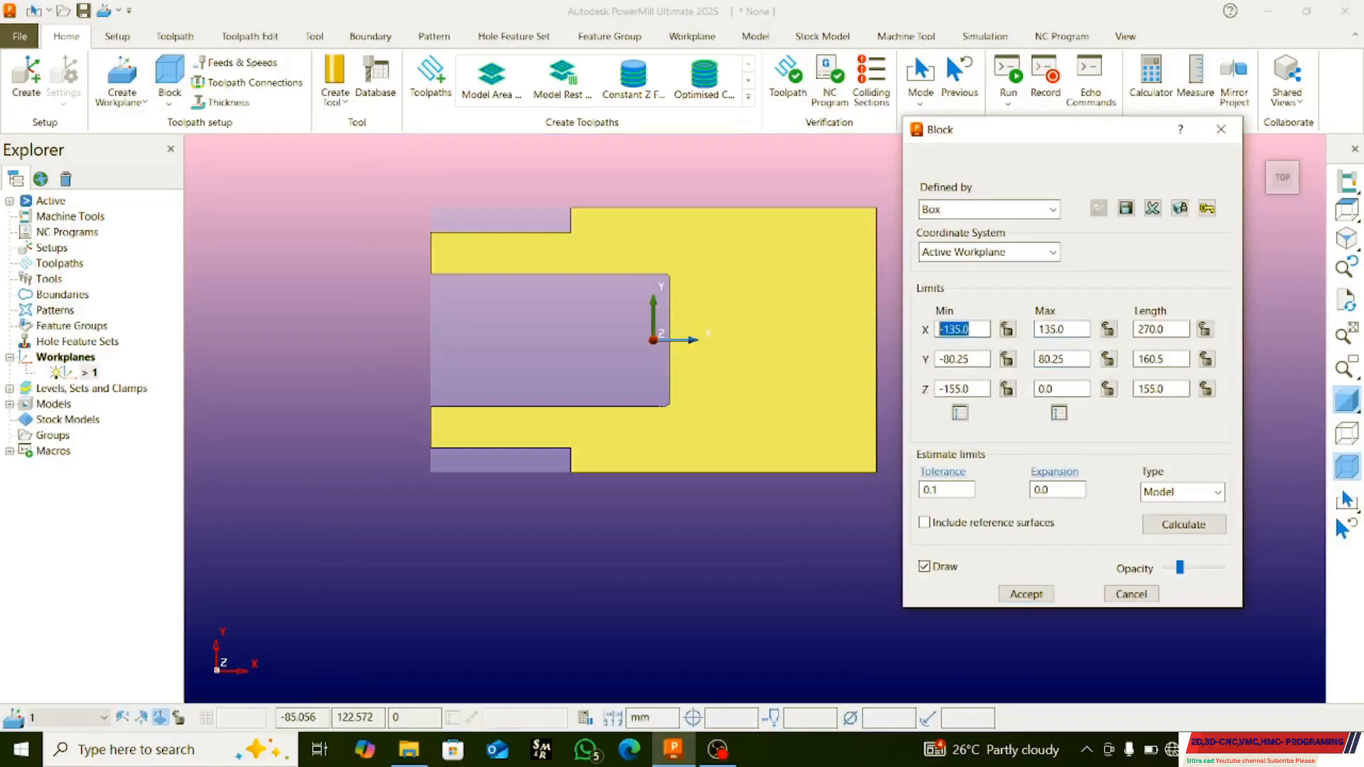
{"action": "left_click", "coordinate": [1183, 524]}
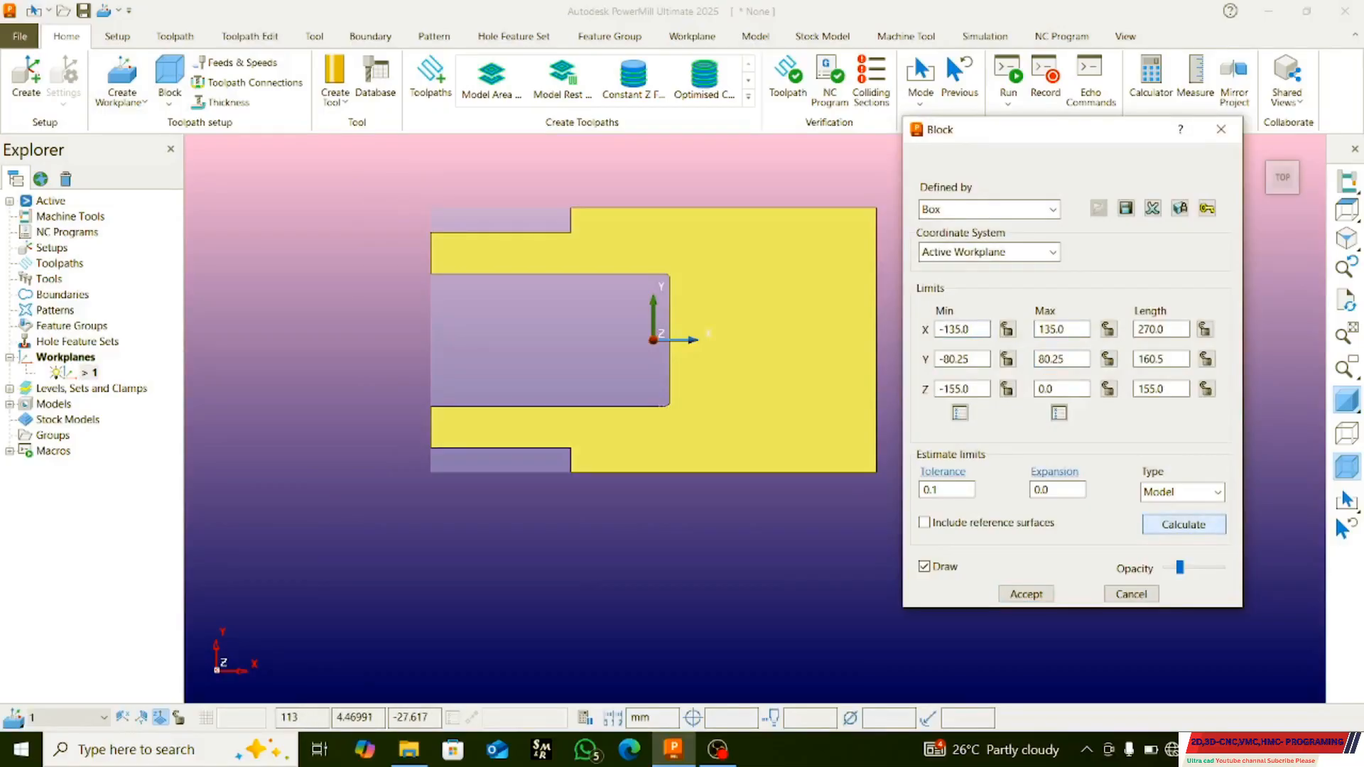
{"action": "left_click", "coordinate": [1026, 594]}
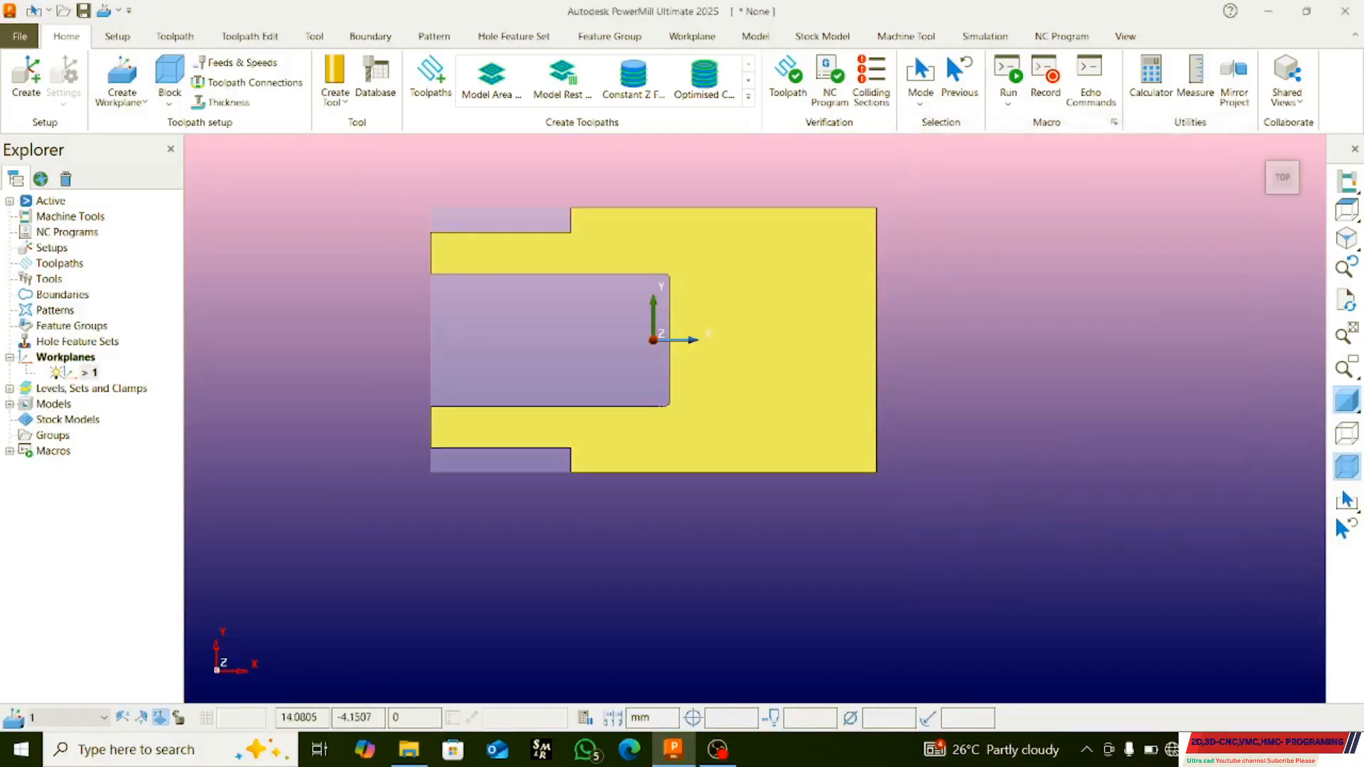
- Inspect the block and the active workplane's origin and axis directions on the part from several angles and from above
{"action": "middle_click_drag", "start_coordinate": [650, 369], "coordinate": [689, 302]}
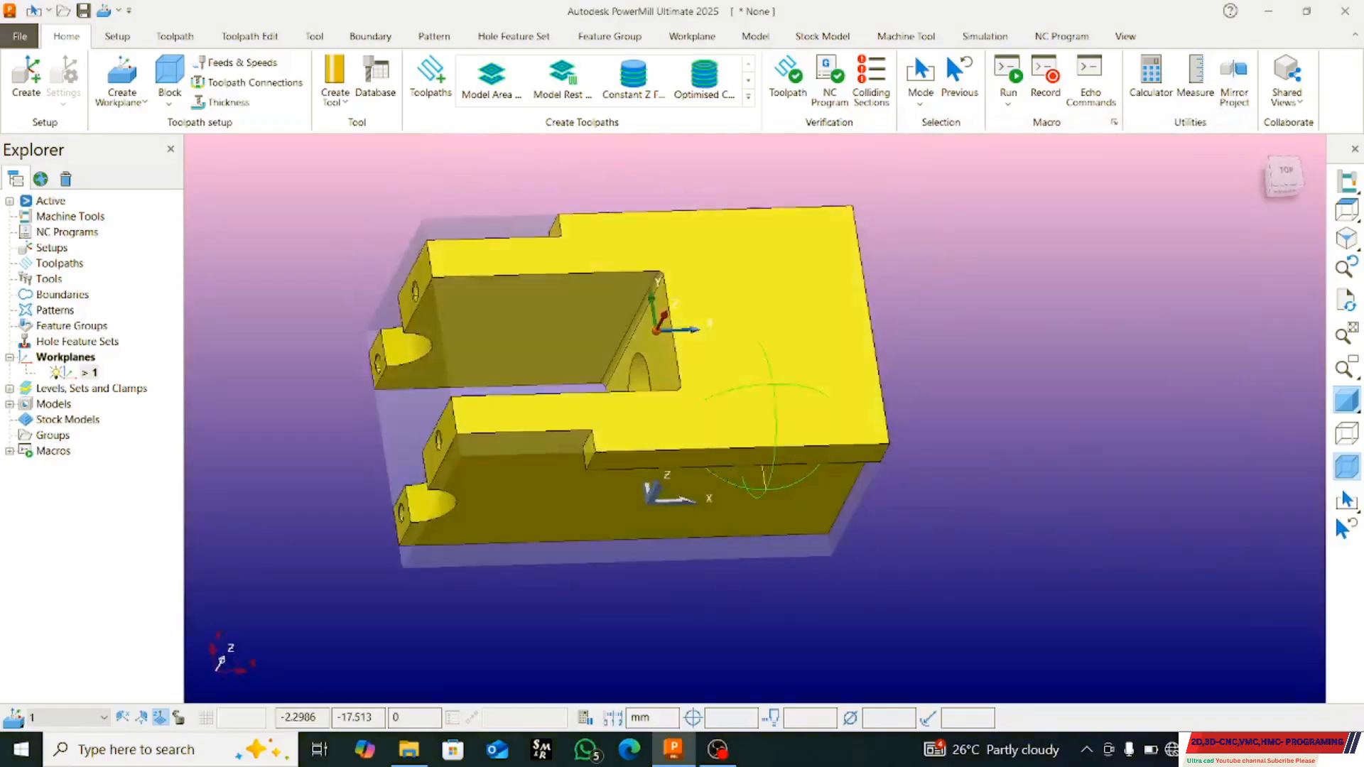
{"action": "middle_click_drag", "start_coordinate": [764, 376], "coordinate": [838, 397]}
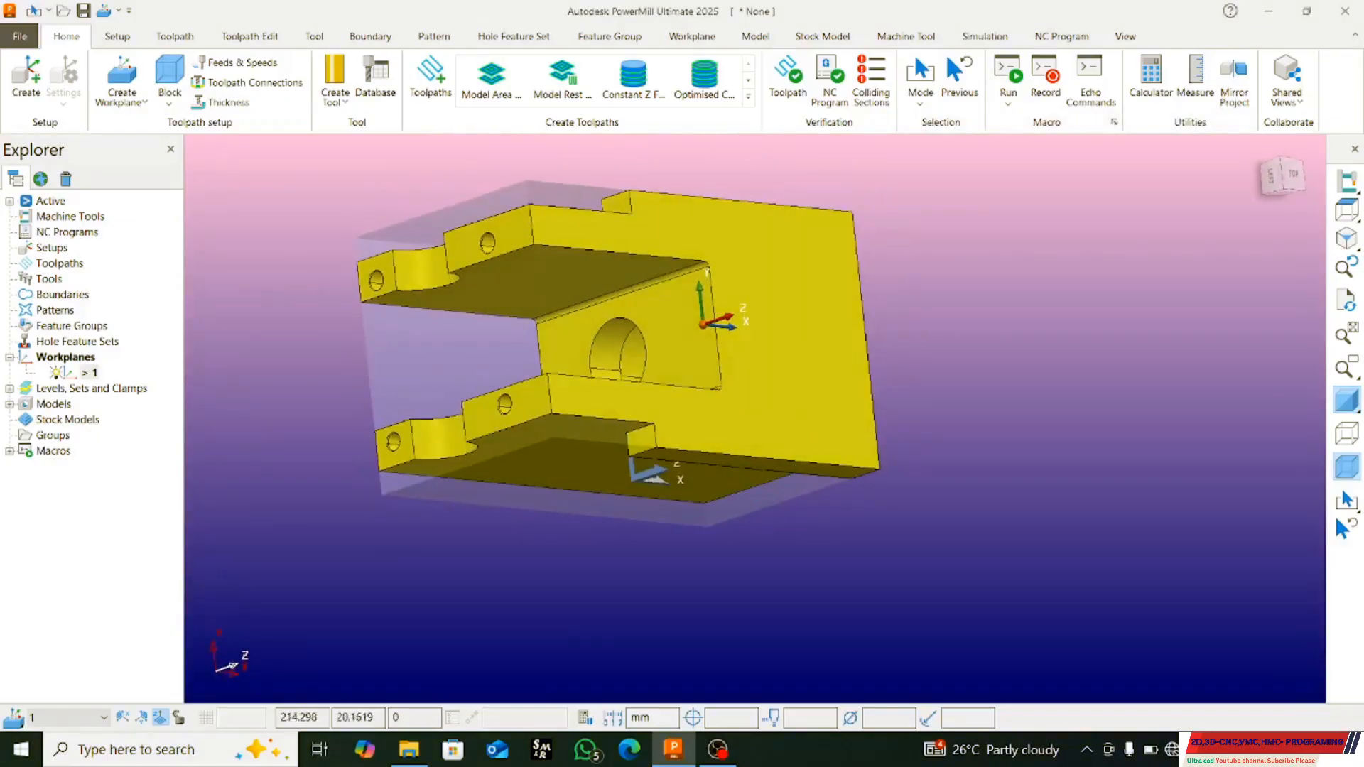
{"action": "middle_click_drag", "start_coordinate": [789, 273], "coordinate": [667, 242]}
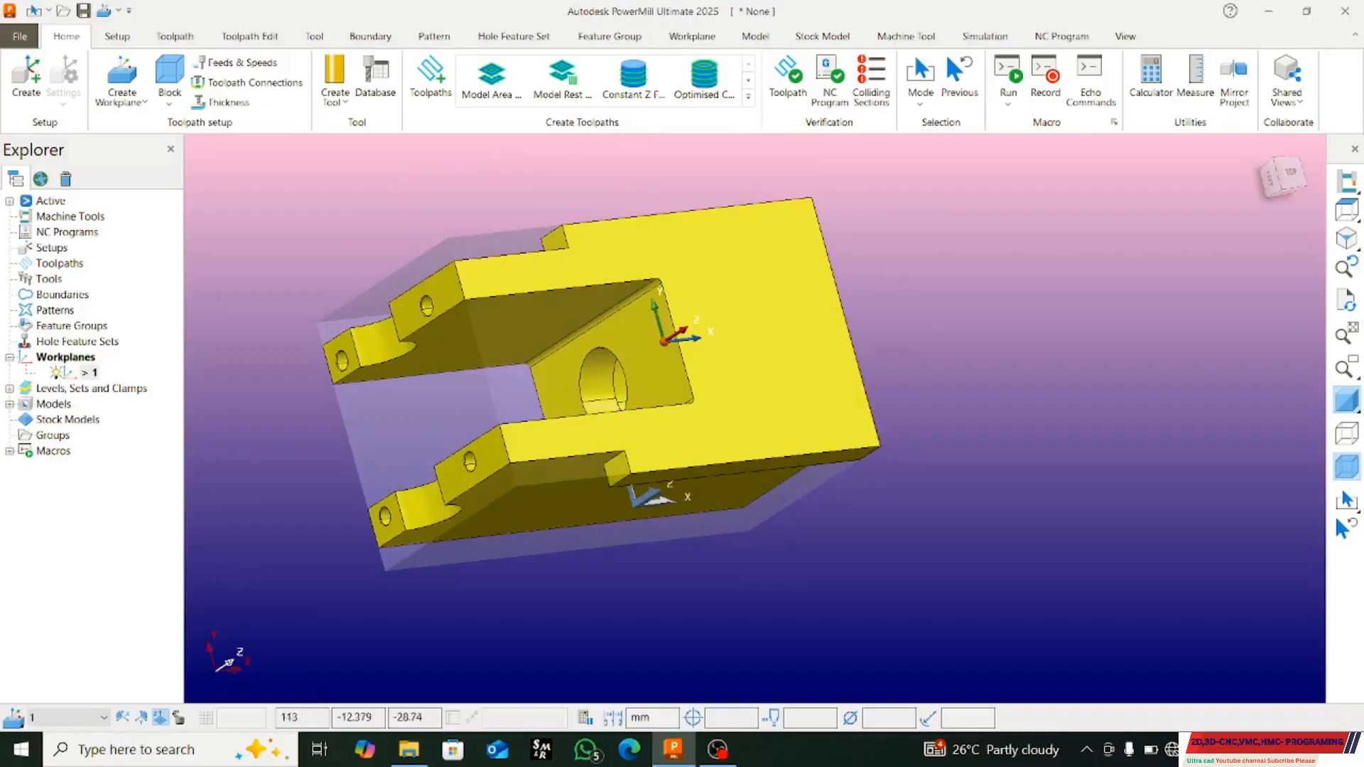
{"action": "left_click", "coordinate": [1346, 209]}
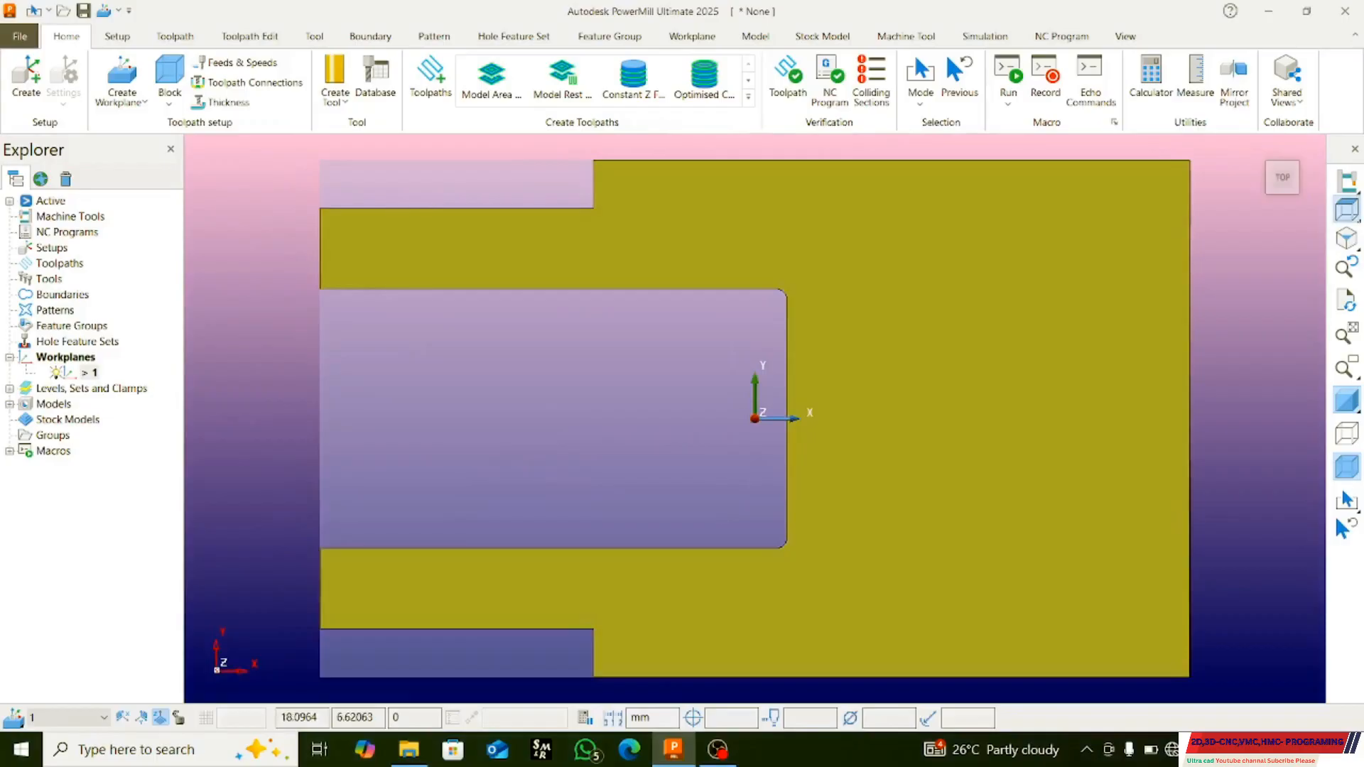
{"action": "scroll", "coordinate": [890, 479], "scroll_direction": "down", "scroll_amount": 2}
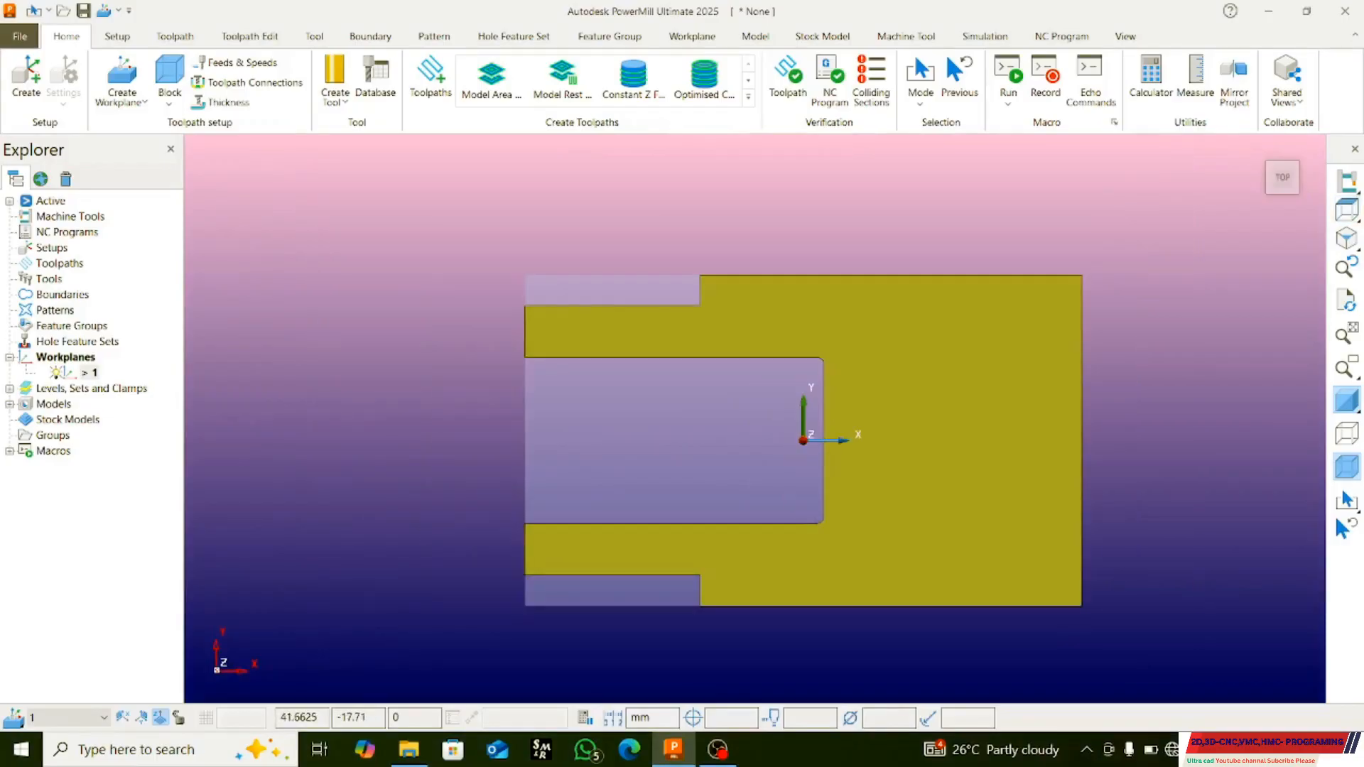
{"action": "middle_click_drag", "start_coordinate": [813, 544], "coordinate": [824, 634]}
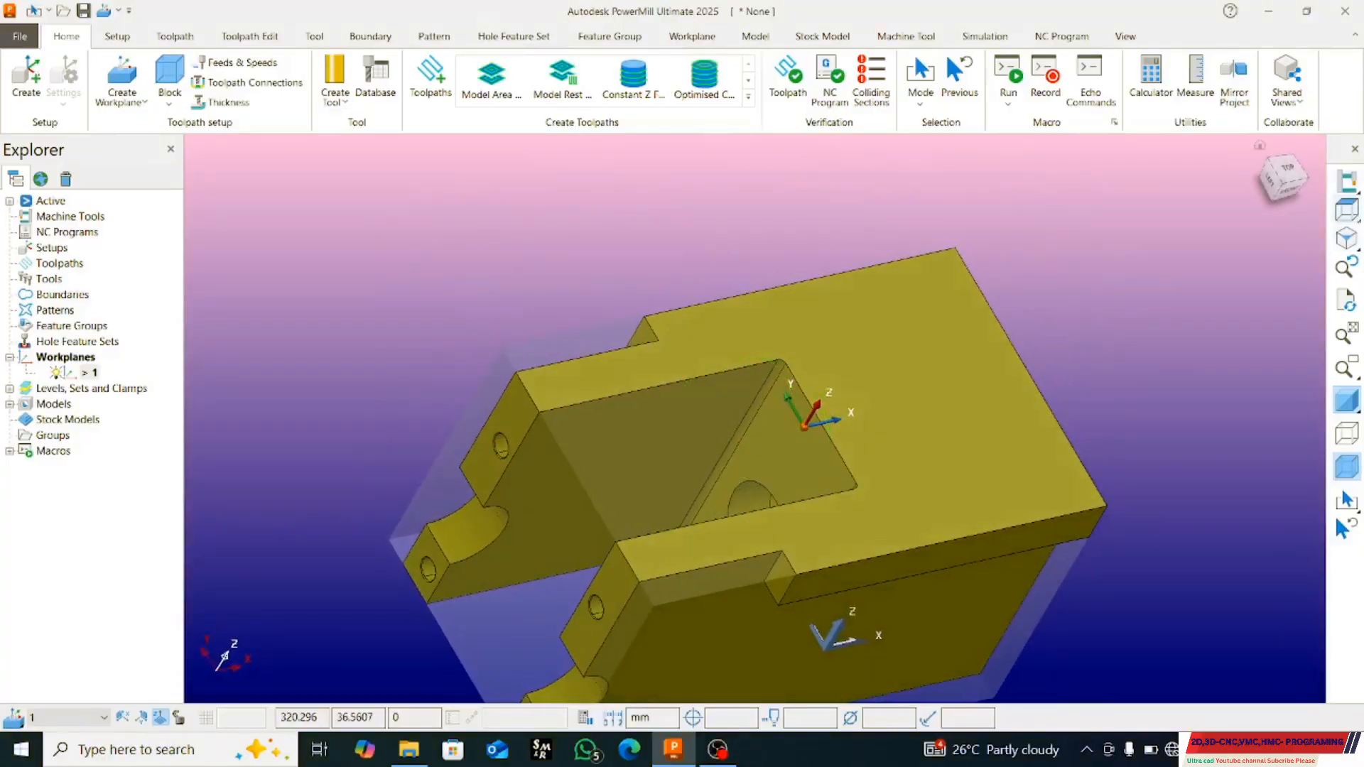
{"action": "left_click", "coordinate": [1346, 210]}
{"action": "scroll", "coordinate": [778, 441], "scroll_direction": "down", "scroll_amount": 3}
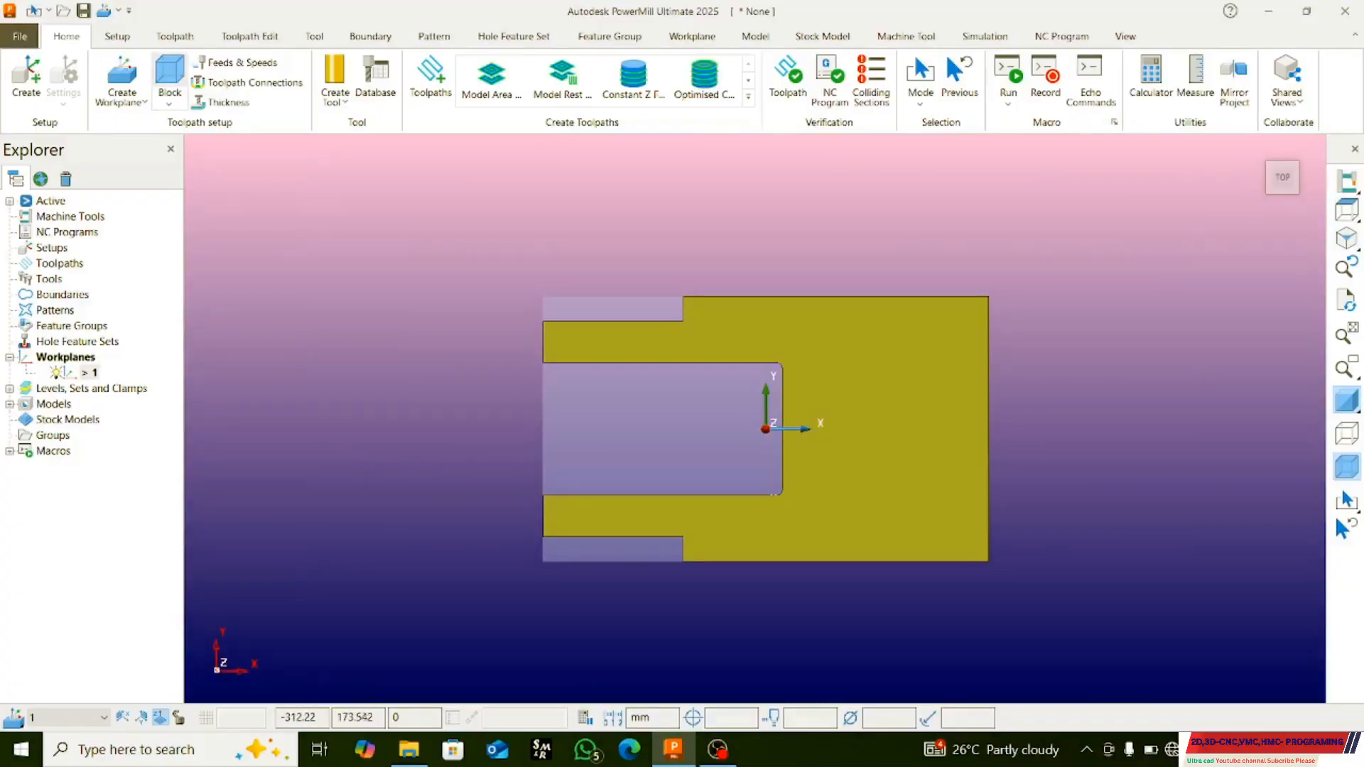
- Lock the block's minimum and maximum Z limits and calculate the block with an expansion of 20 mm
{"action": "left_click", "coordinate": [169, 74]}
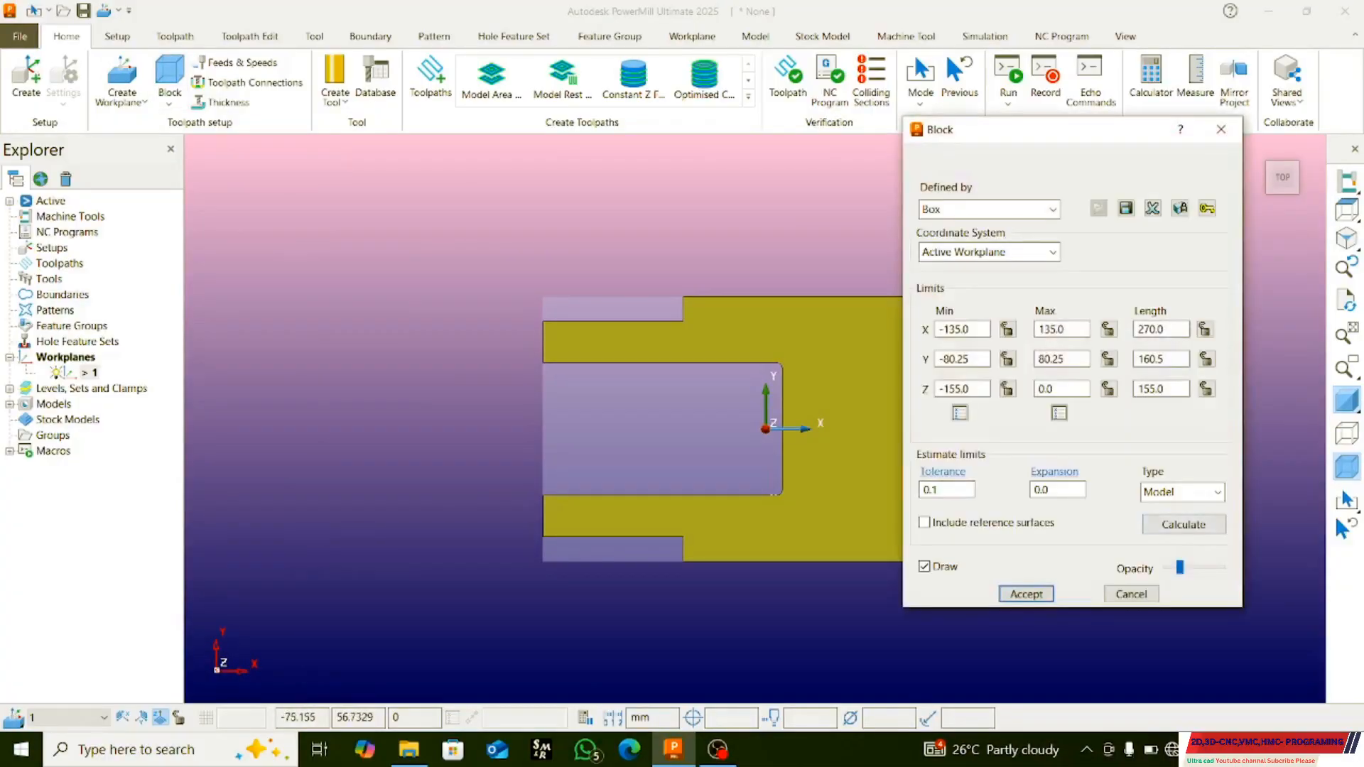
{"action": "left_click", "coordinate": [1007, 389]}
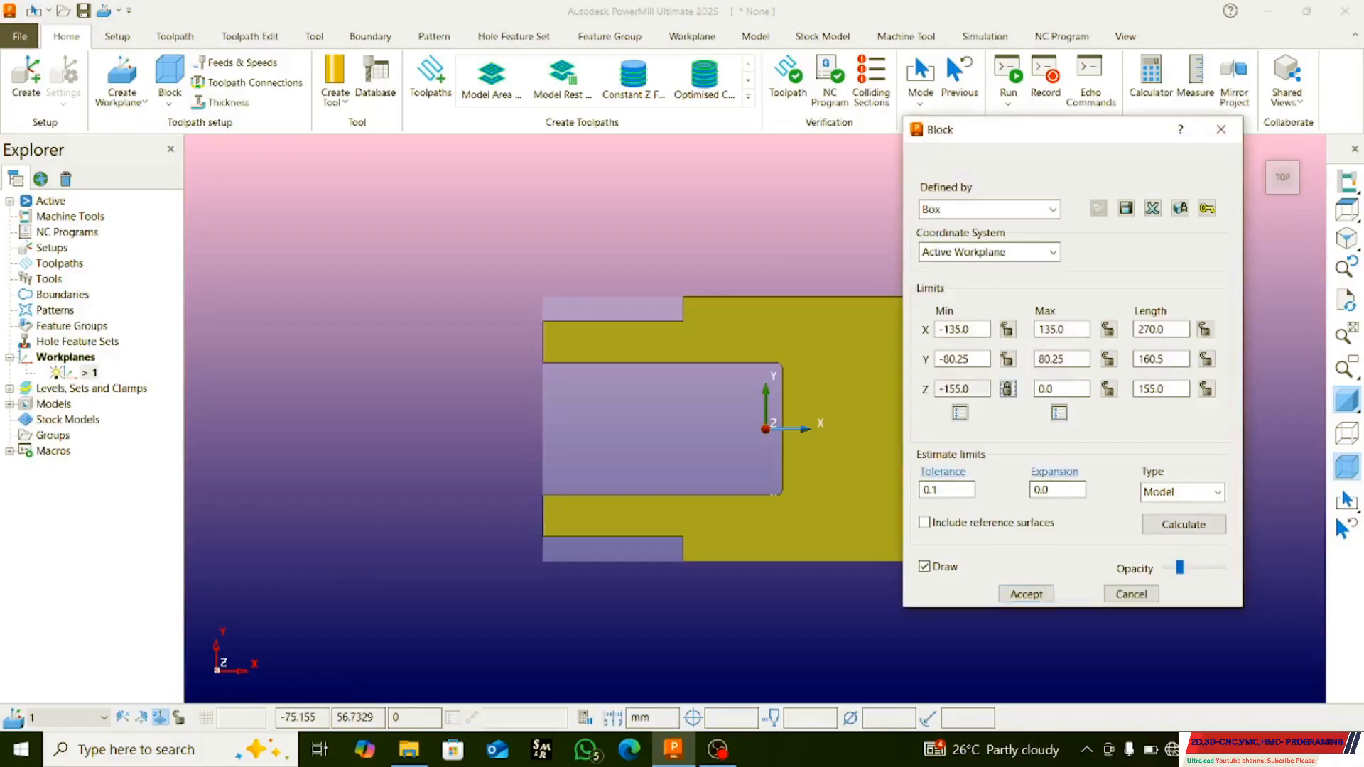
{"action": "left_click", "coordinate": [1108, 389]}
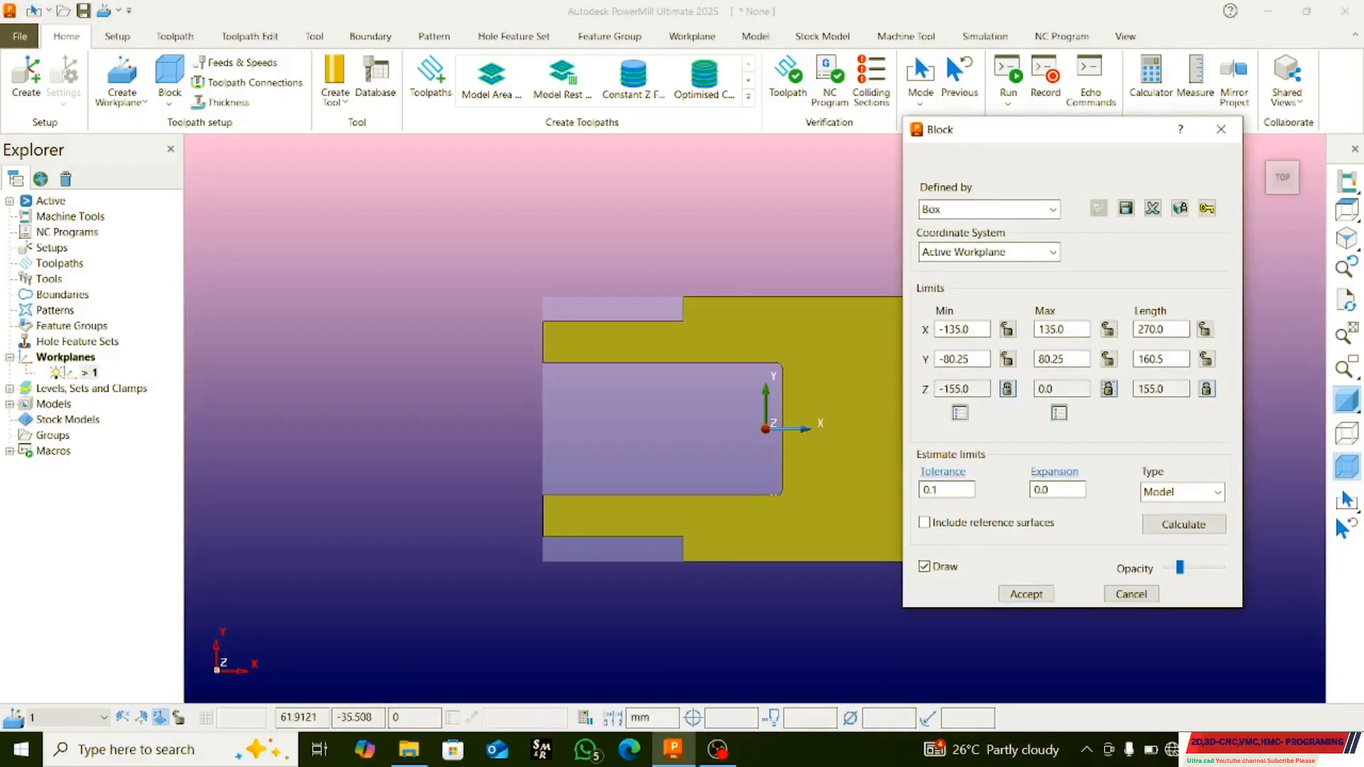
{"action": "key", "text": "BackSpace"}
{"action": "type", "text": "20"}
{"action": "key", "text": "Return"}
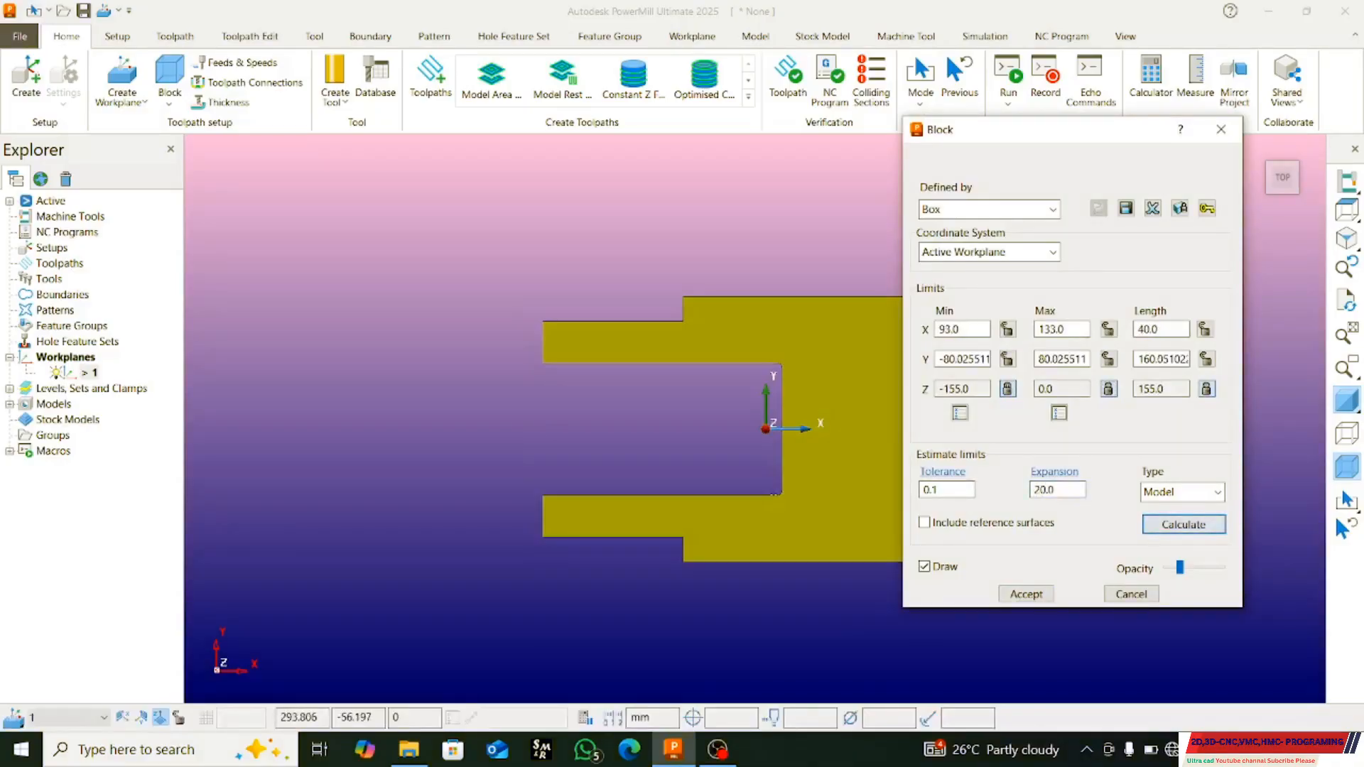
{"action": "left_click", "coordinate": [1183, 524]}
- Select the whole part, recalculate the block around it and accept the block
{"action": "scroll", "coordinate": [875, 497], "scroll_direction": "down", "scroll_amount": 1}
{"action": "left_click_drag", "start_coordinate": [444, 312], "coordinate": [1119, 657]}
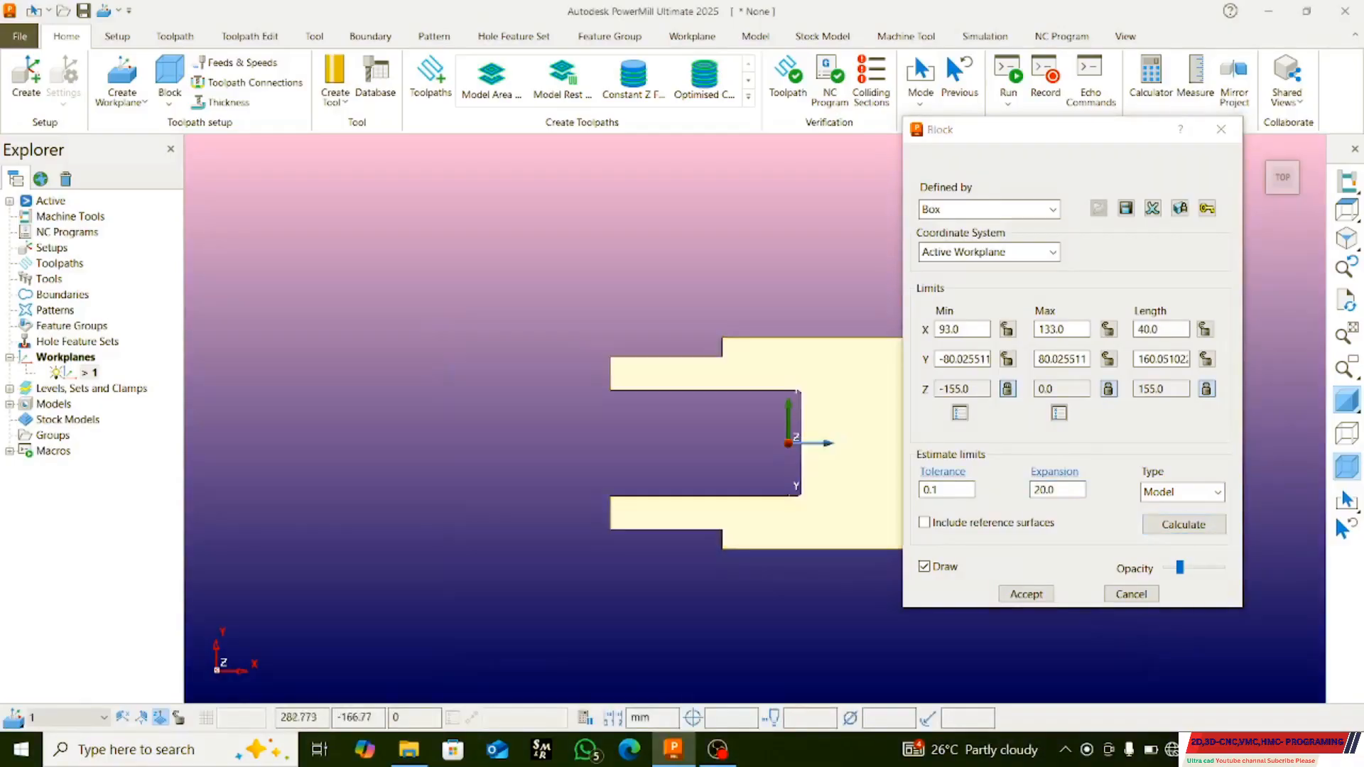
{"action": "left_click", "coordinate": [1183, 524]}
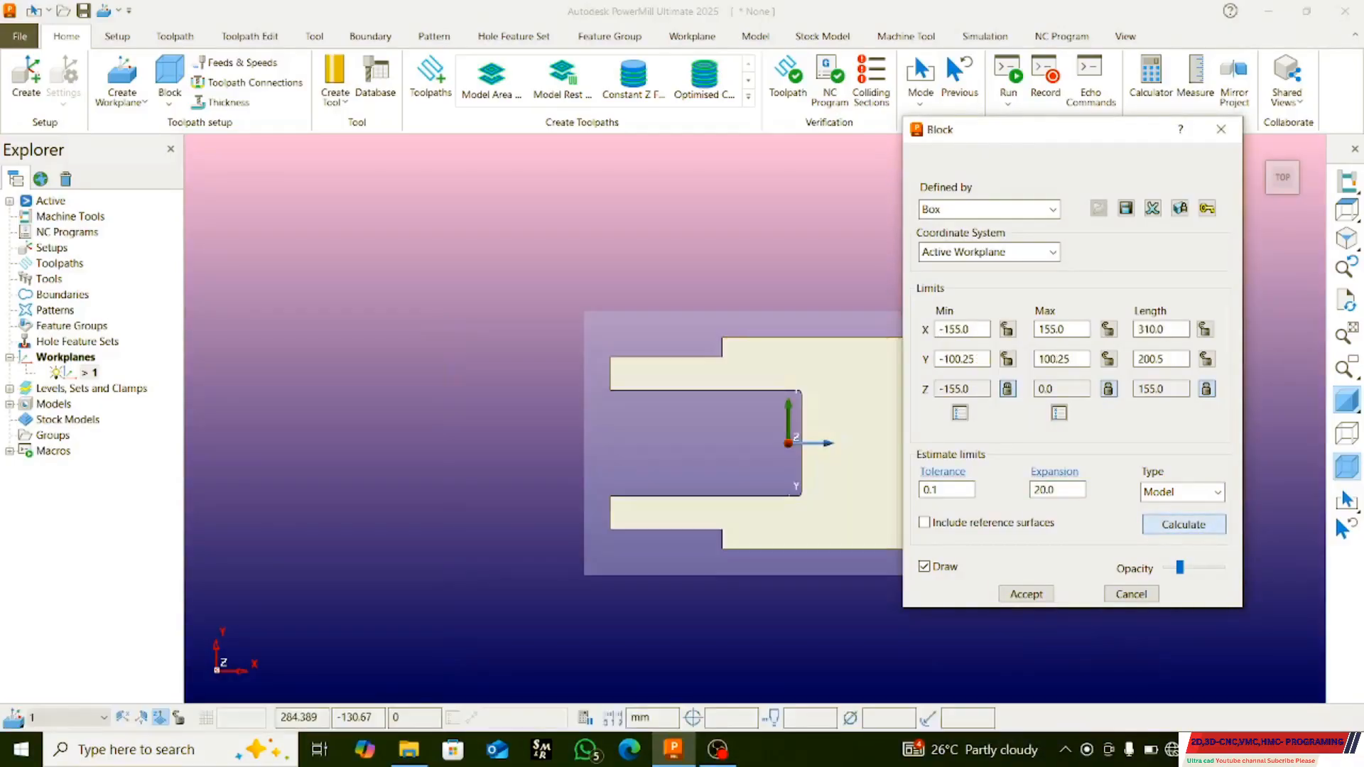
{"action": "left_click_drag", "start_coordinate": [1051, 129], "coordinate": [1092, 119]}
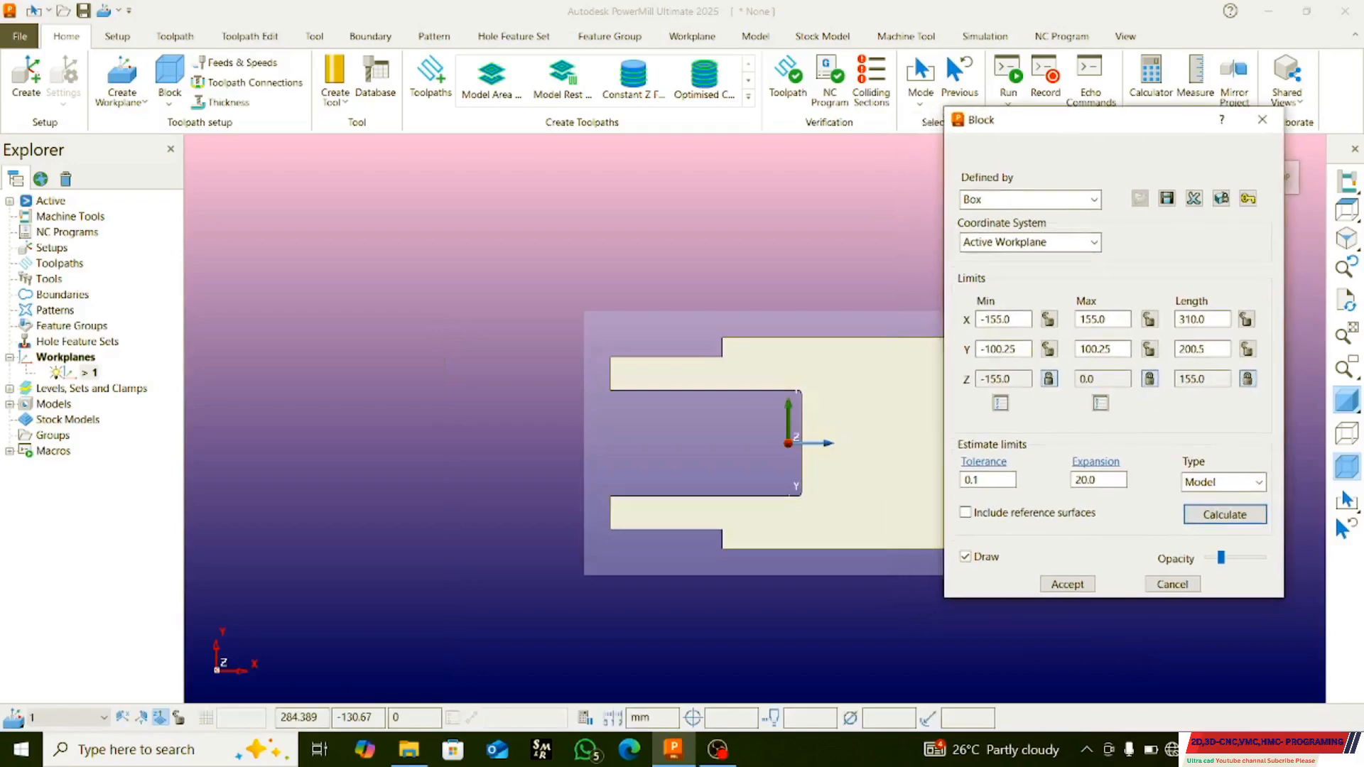
{"action": "key", "text": "Return"}
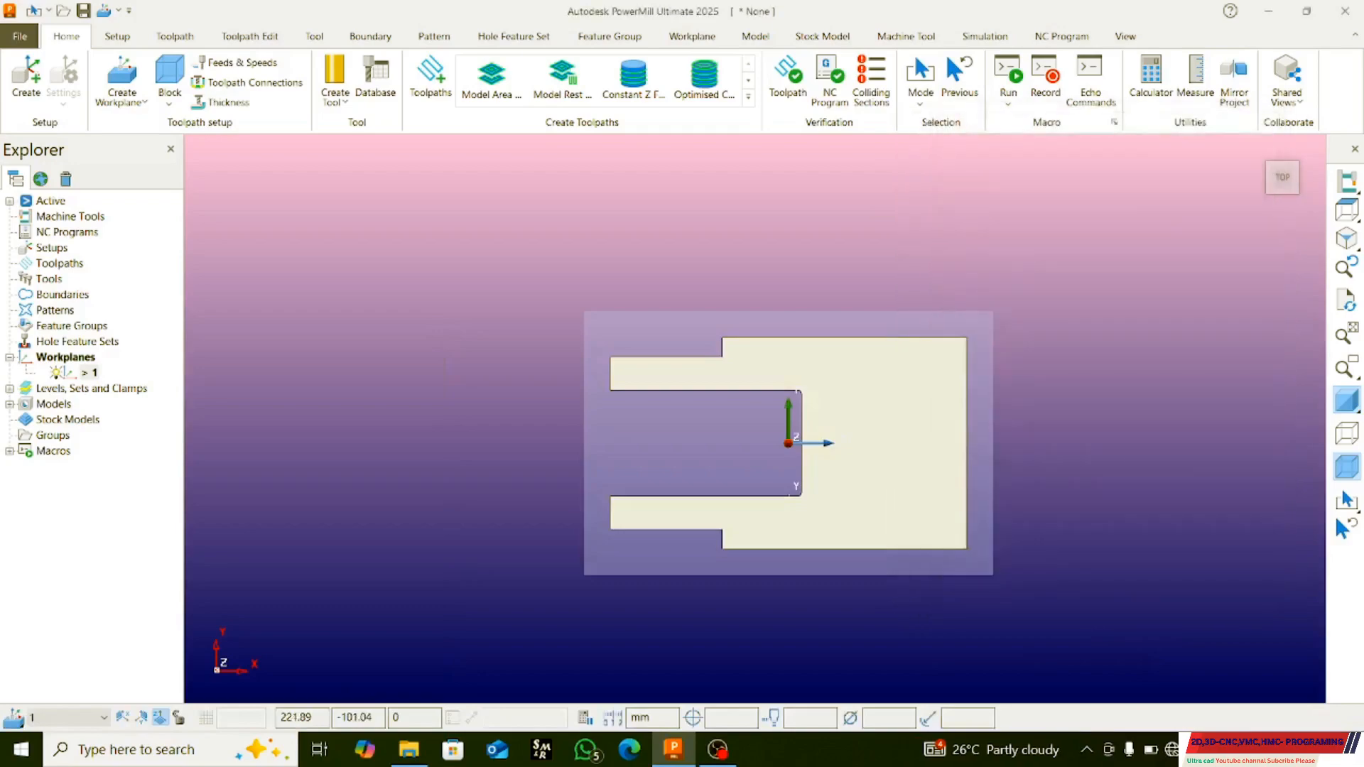
{"action": "scroll", "coordinate": [895, 408], "scroll_direction": "down", "scroll_amount": 1}
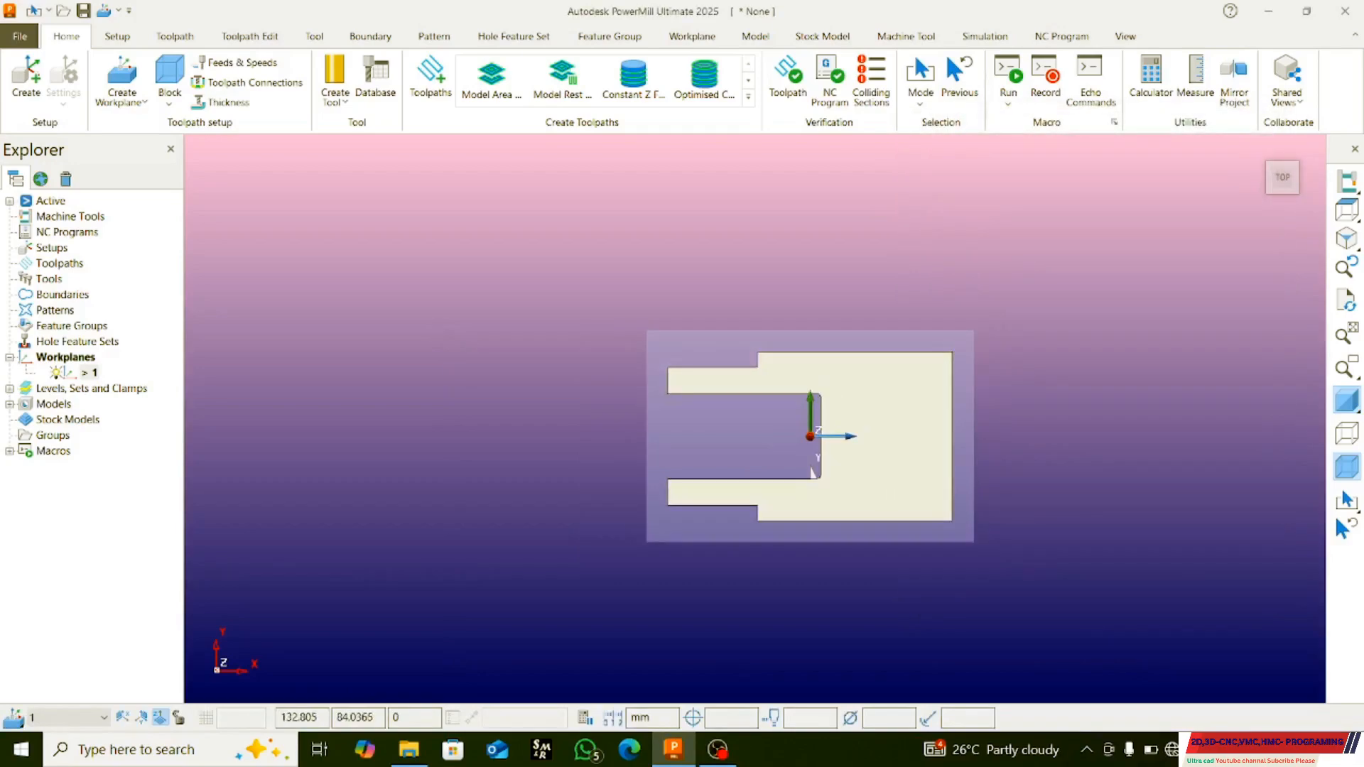
{"action": "scroll", "coordinate": [812, 471], "scroll_direction": "up", "scroll_amount": 3}
{"action": "scroll", "coordinate": [695, 466], "scroll_direction": "down", "scroll_amount": 2}
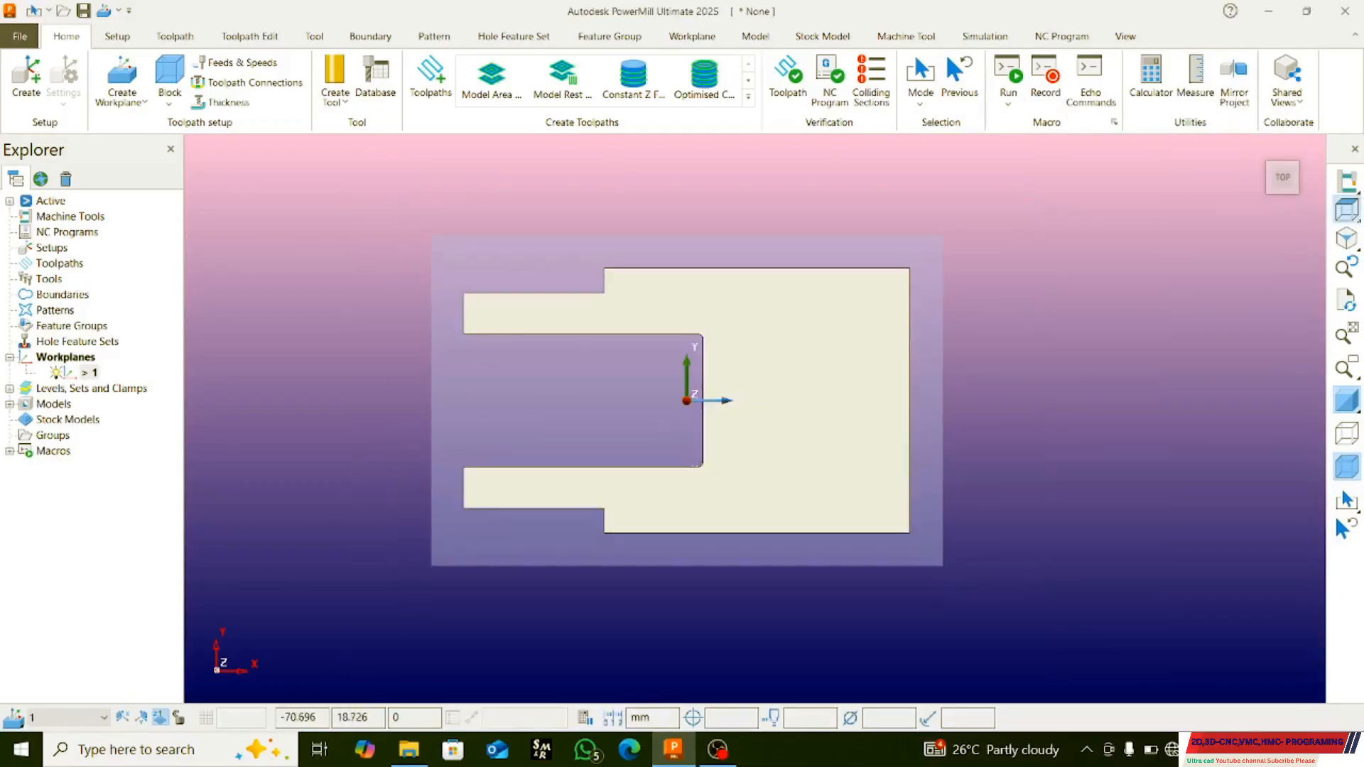
- Unlock the block's Z limits and recalculate it, first with the existing expansion and again with the expansion set to 0
{"action": "left_click", "coordinate": [169, 75]}
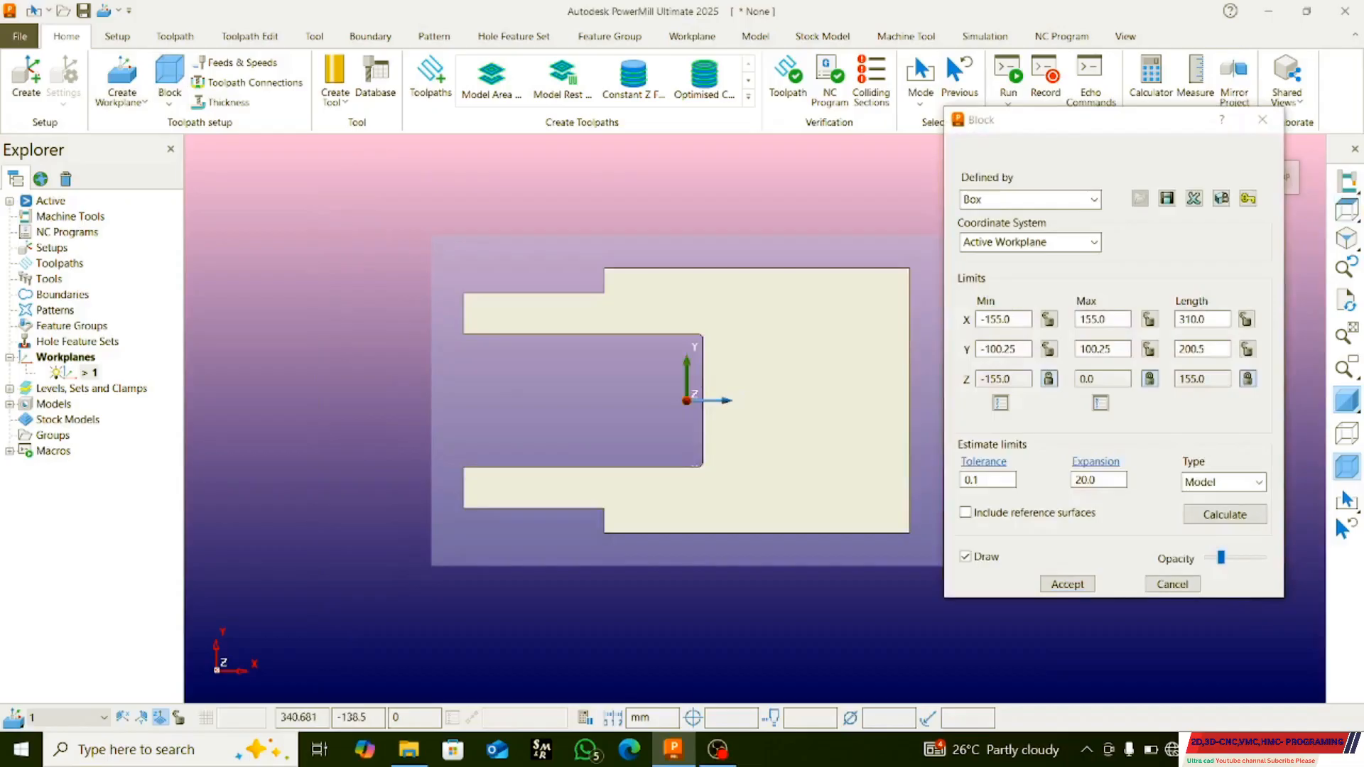
{"action": "left_click", "coordinate": [1149, 379]}
{"action": "left_click", "coordinate": [1225, 515]}
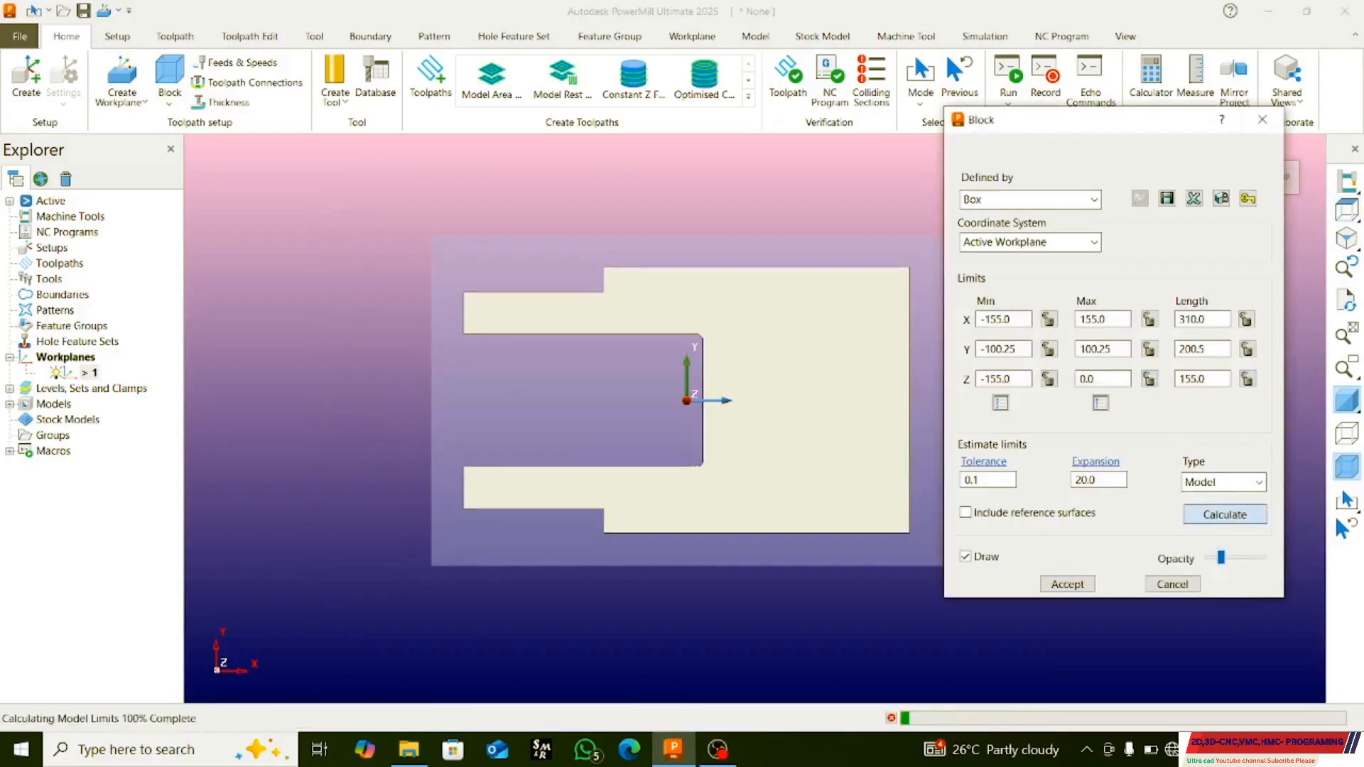
{"action": "double_click", "coordinate": [1087, 480]}
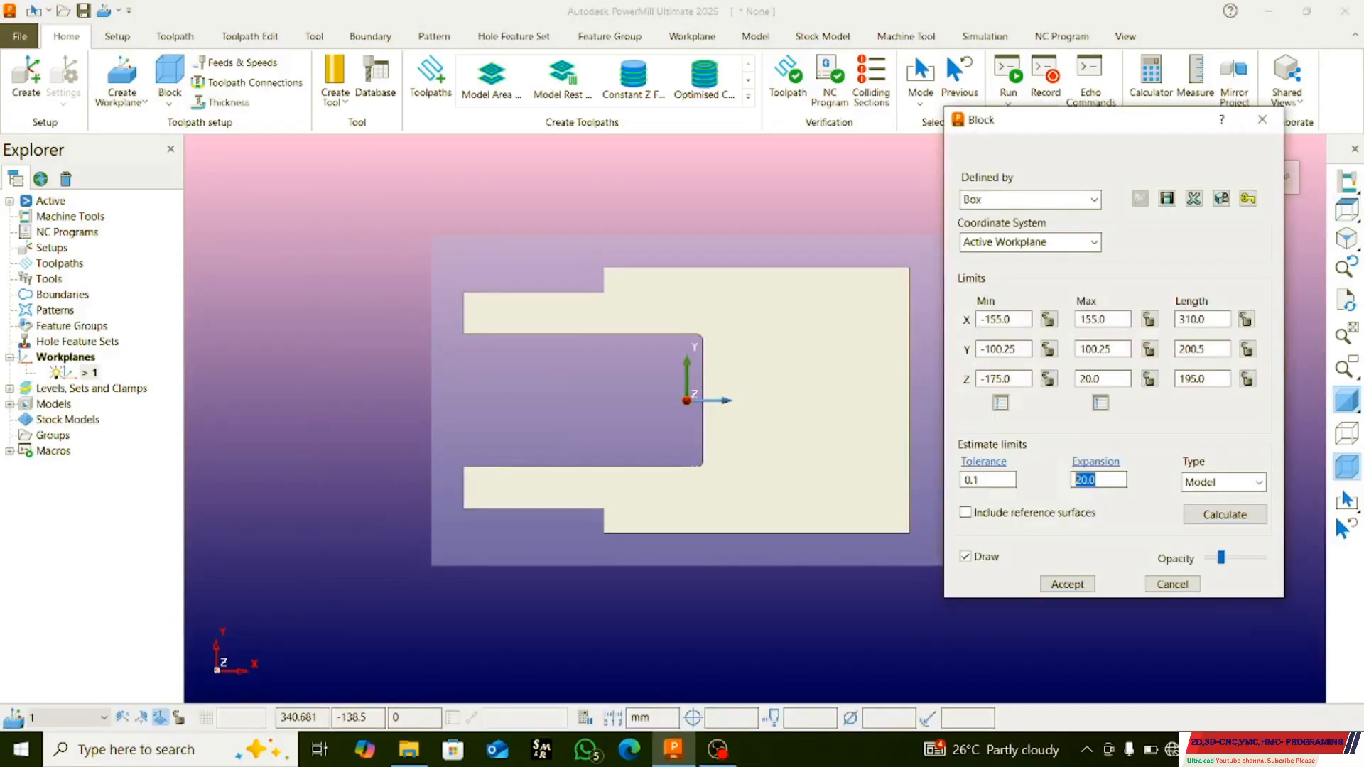
{"action": "left_click", "coordinate": [1224, 514]}
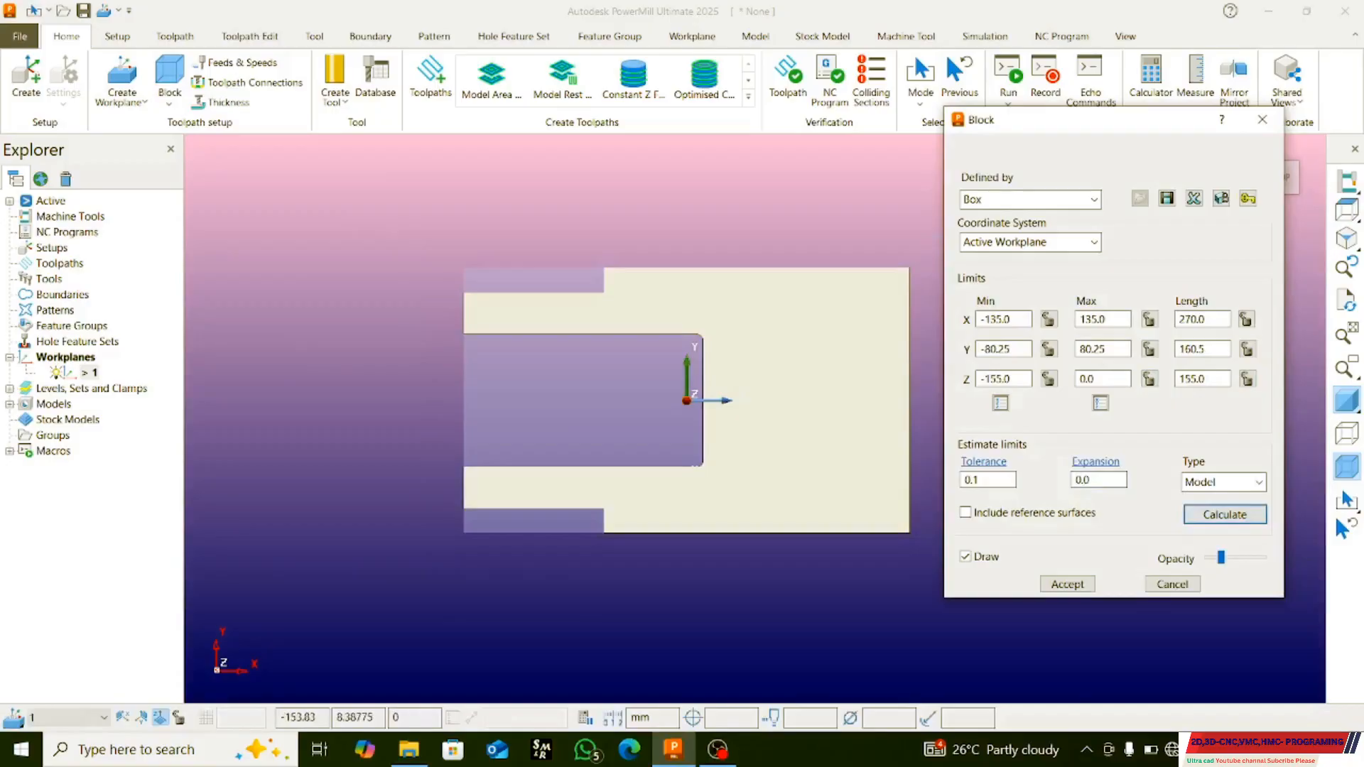
- Lock the block's minimum and maximum Z limits, recalculate it with an expansion of 20 mm and accept it
{"action": "left_click", "coordinate": [1049, 379]}
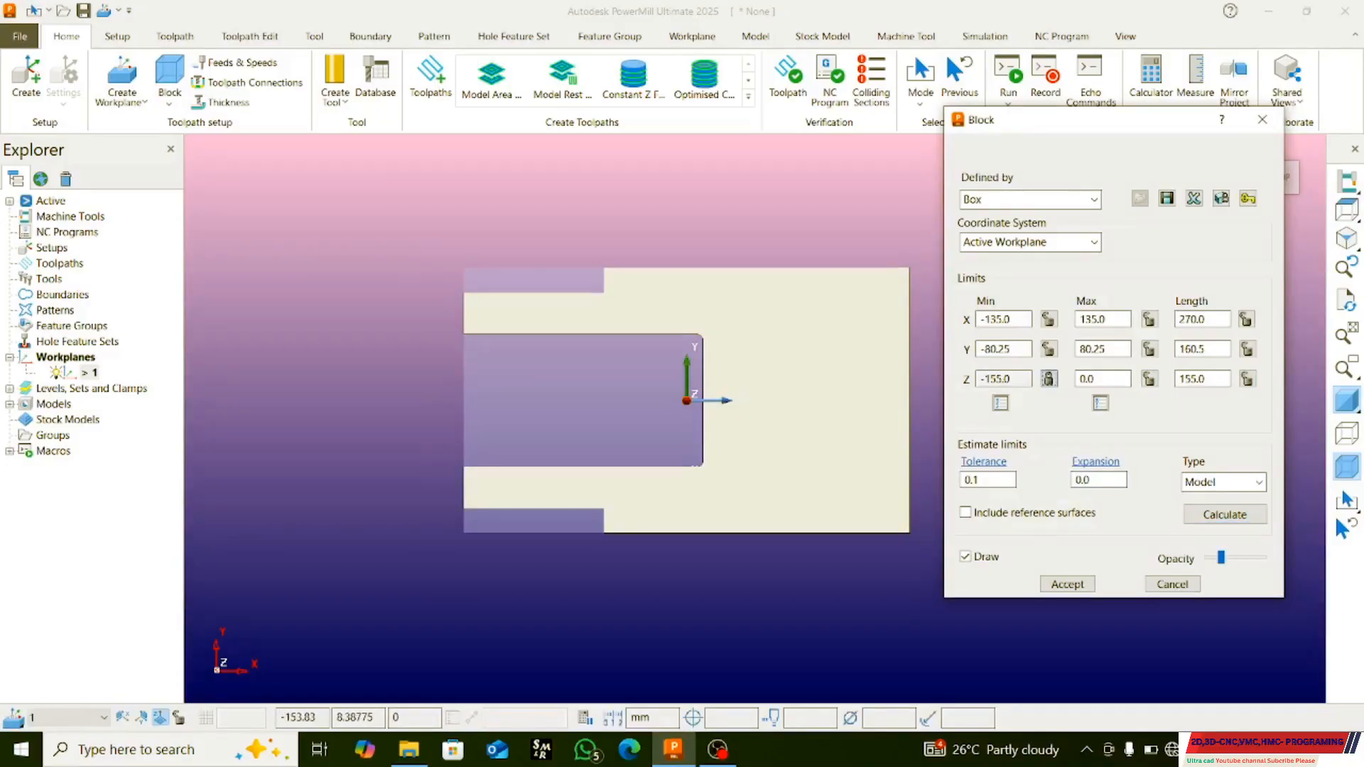
{"action": "left_click", "coordinate": [1149, 378]}
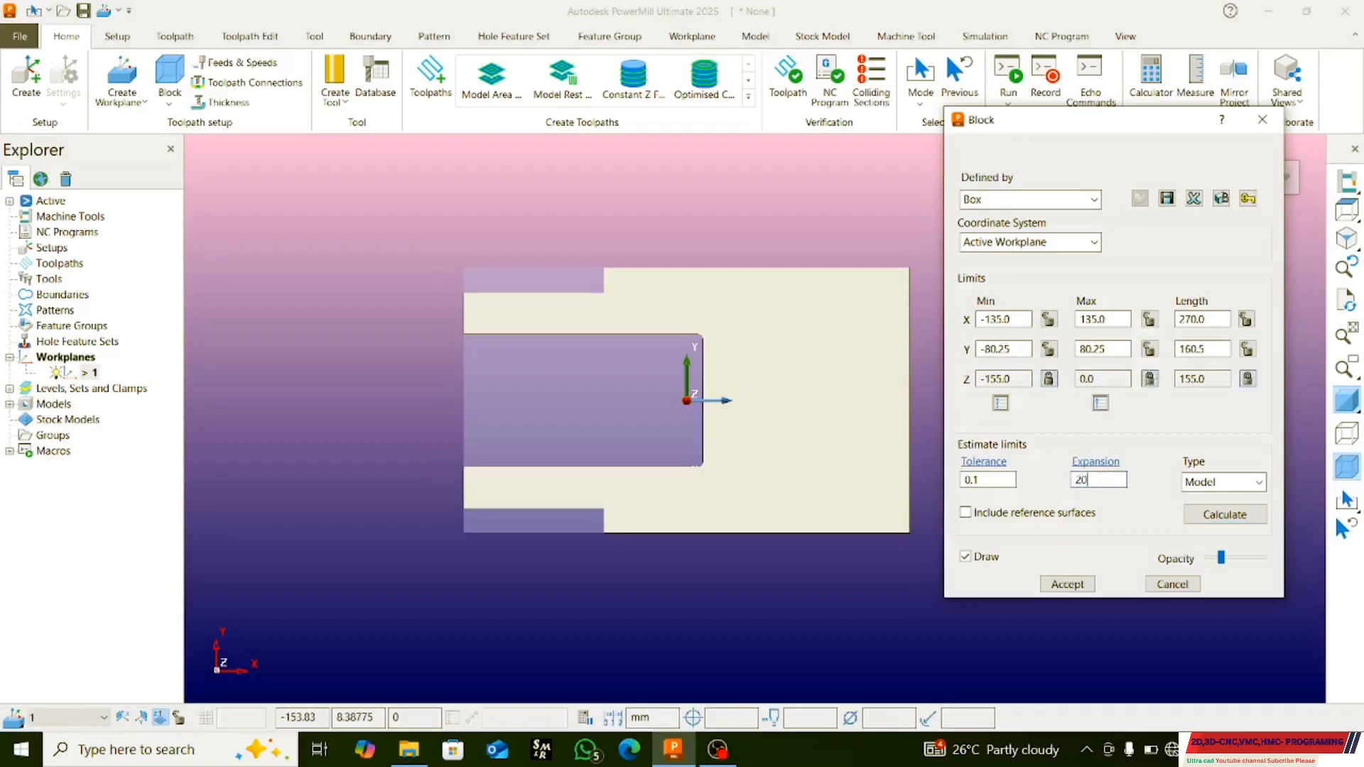
{"action": "left_click", "coordinate": [1224, 514]}
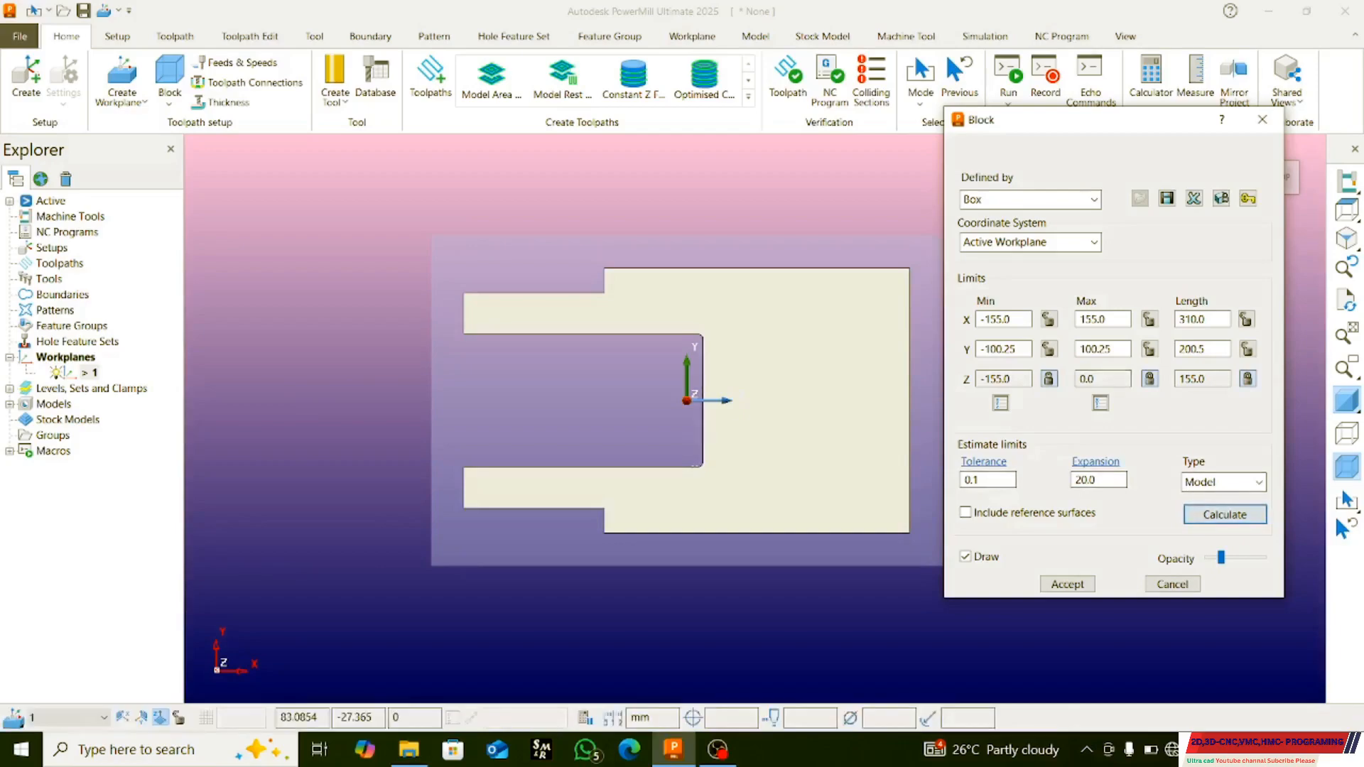
{"action": "left_click", "coordinate": [1066, 584]}
{"action": "middle_click_drag", "start_coordinate": [867, 573], "coordinate": [846, 469]}
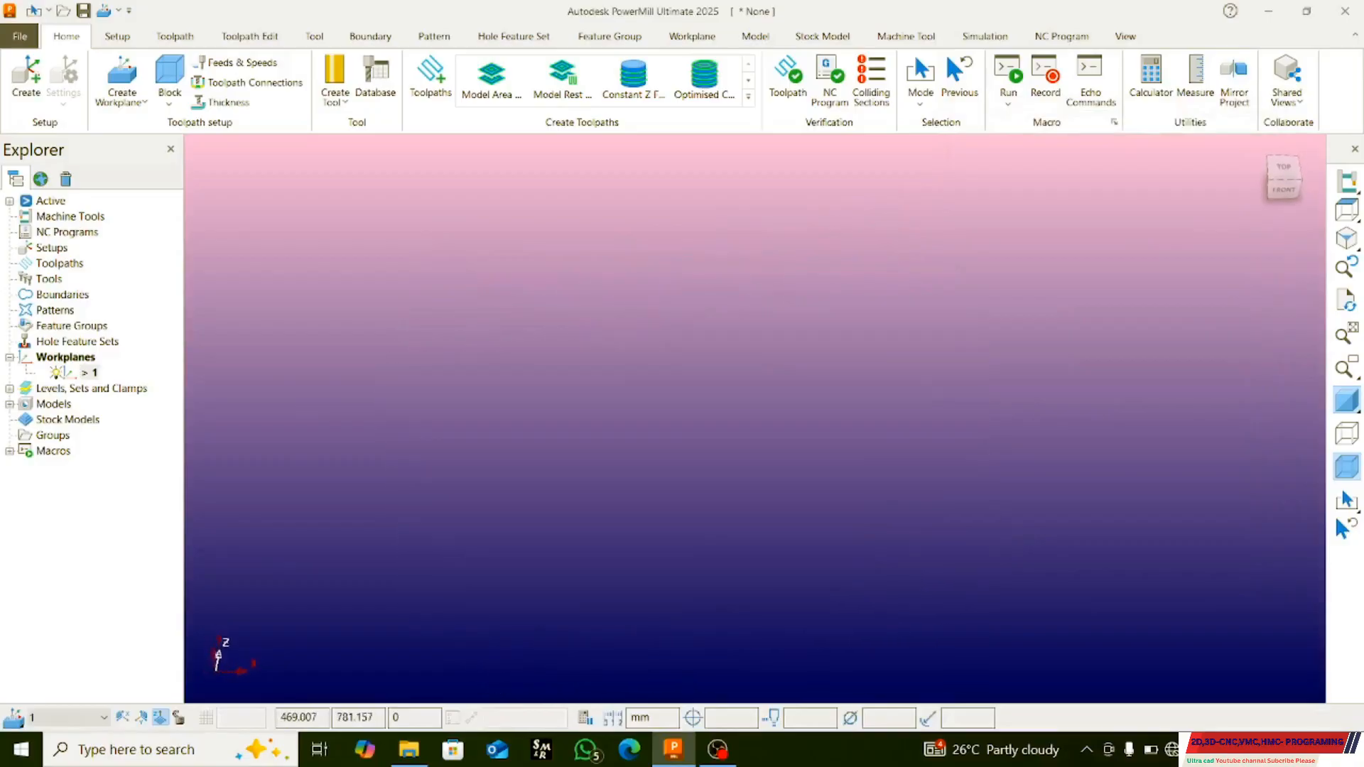
{"action": "left_click", "coordinate": [1346, 210]}
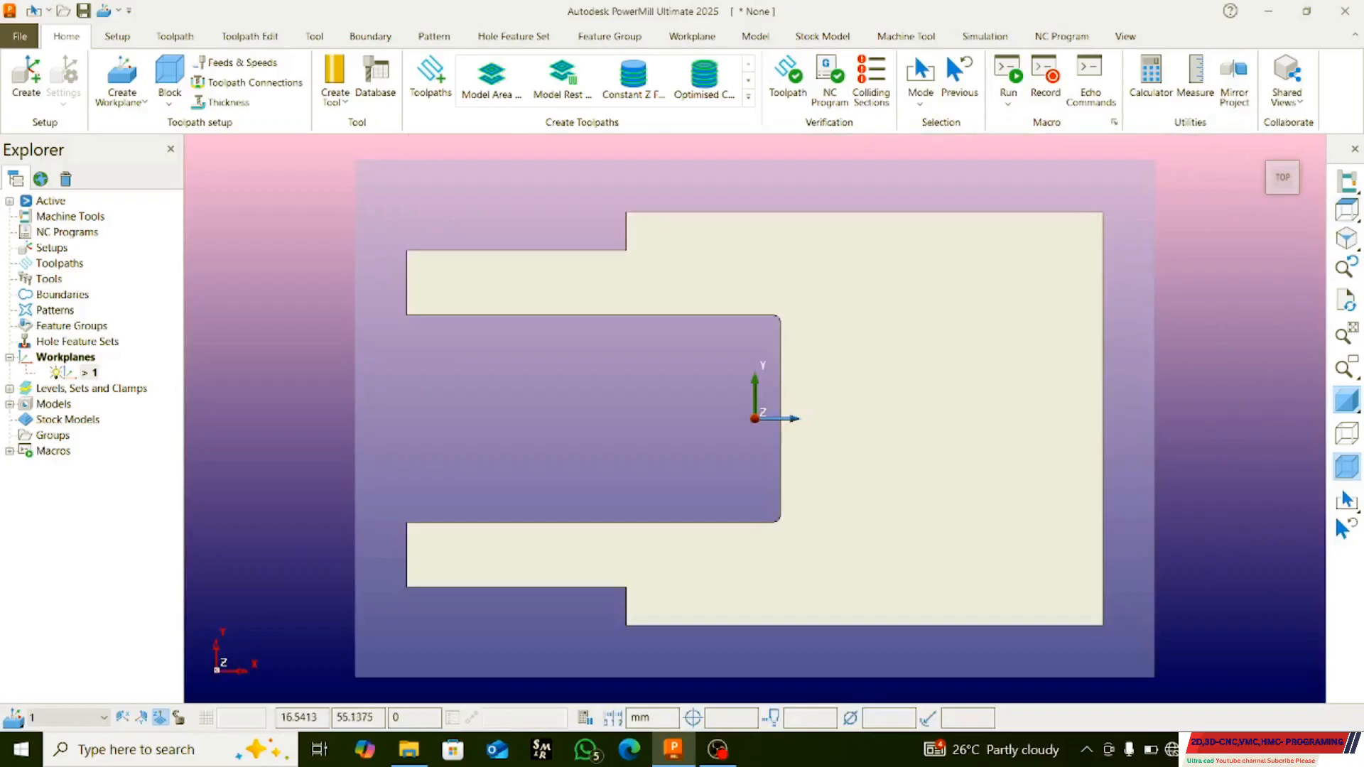
{"action": "scroll", "coordinate": [532, 327], "scroll_direction": "down", "scroll_amount": 2}
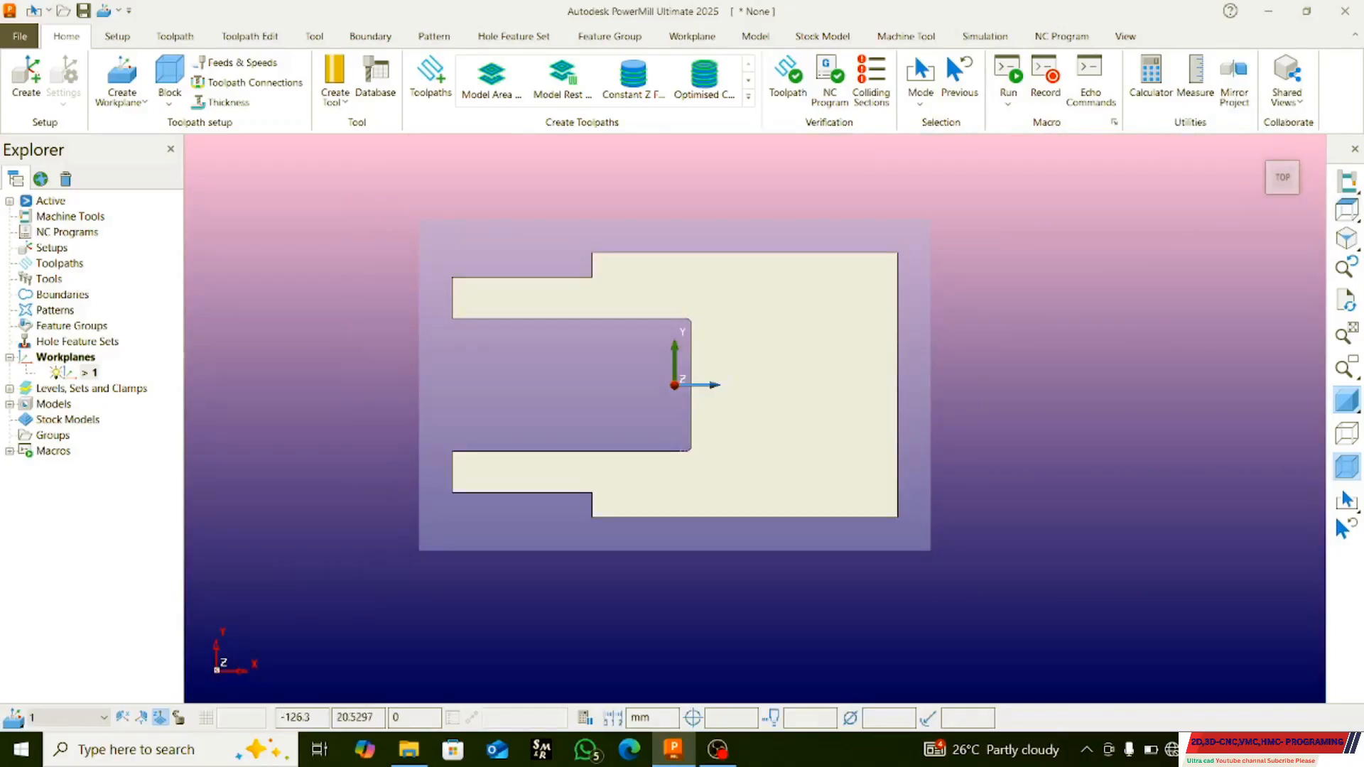
{"action": "right_click", "coordinate": [829, 319]}
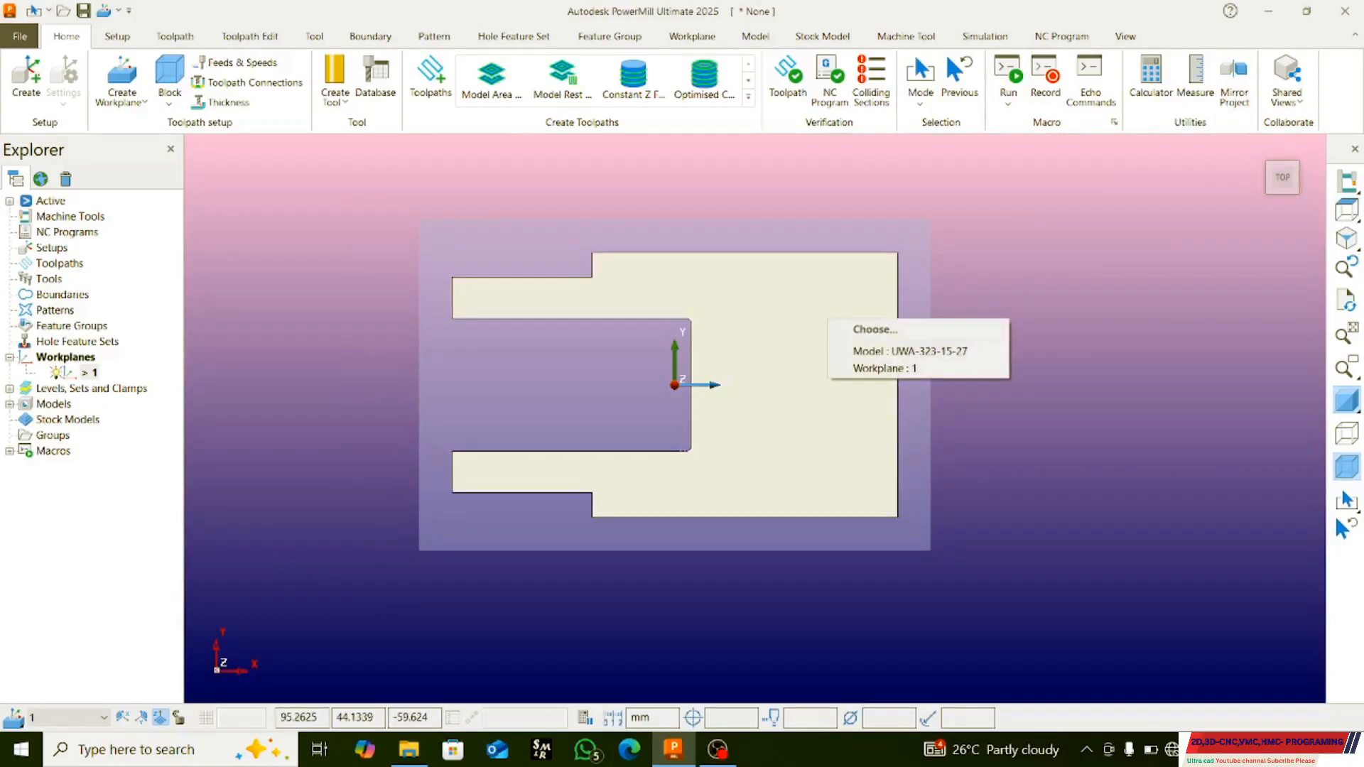
{"action": "right_click", "coordinate": [879, 443]}
{"action": "right_click", "coordinate": [1073, 396]}
{"action": "right_click", "coordinate": [1059, 414]}
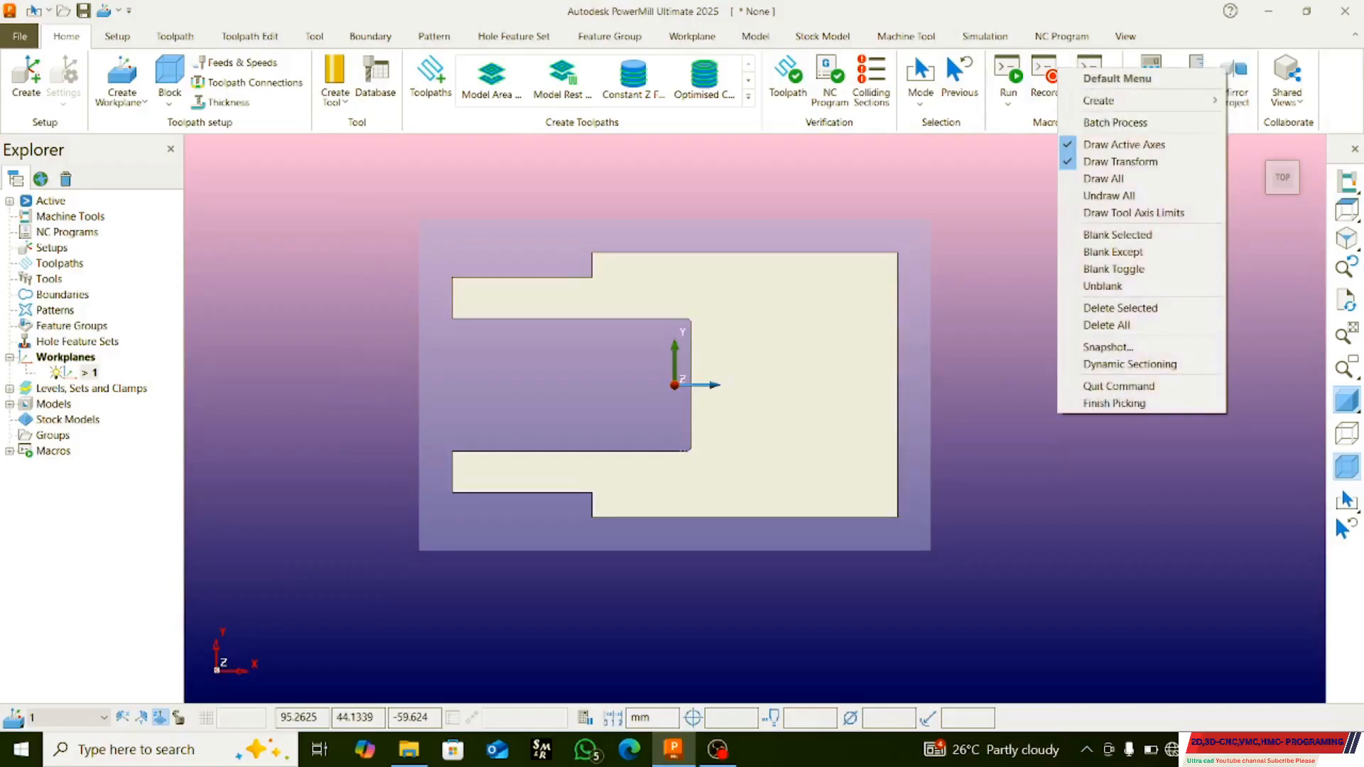
{"action": "right_click", "coordinate": [275, 443]}
{"action": "right_click", "coordinate": [313, 151]}
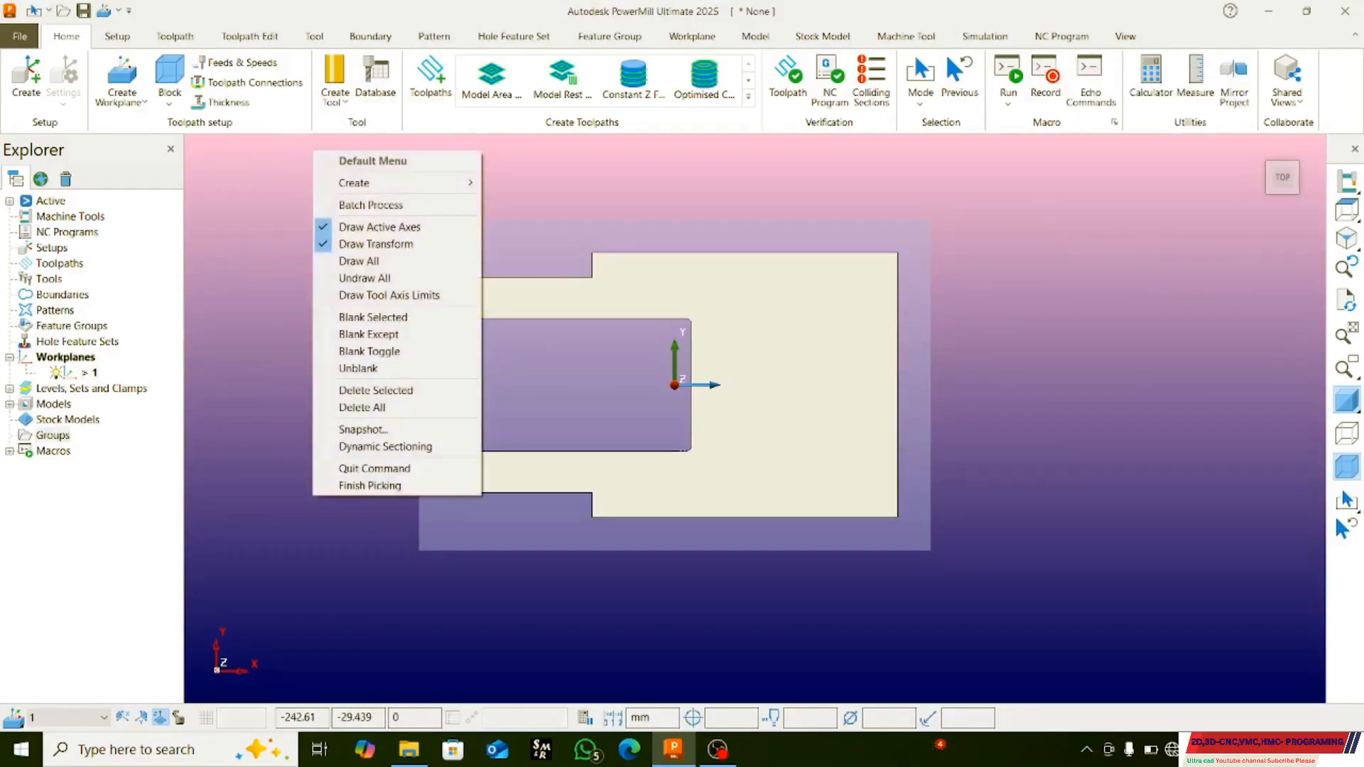
{"action": "right_click", "coordinate": [368, 536]}
{"action": "right_click", "coordinate": [597, 496]}
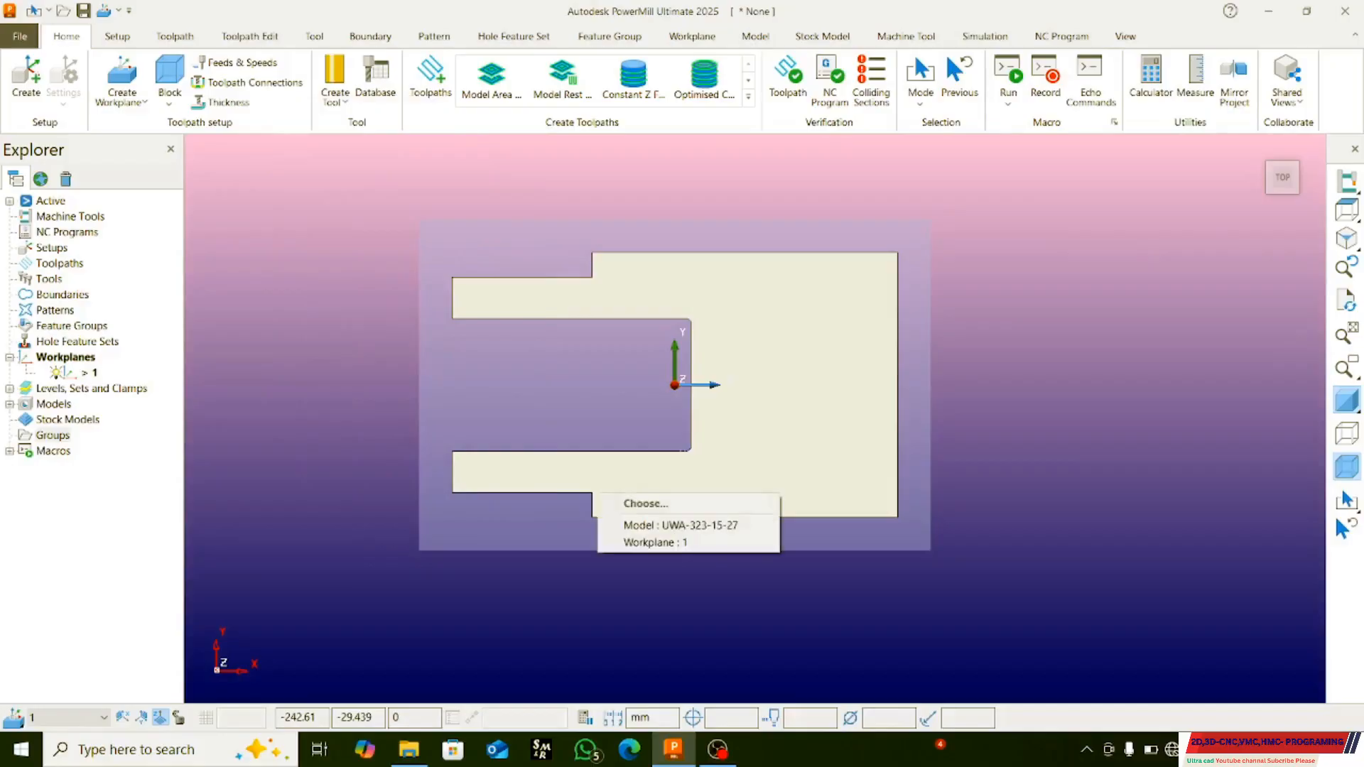
{"action": "right_click", "coordinate": [554, 542]}
{"action": "right_click", "coordinate": [505, 394]}
{"action": "right_click", "coordinate": [545, 313]}
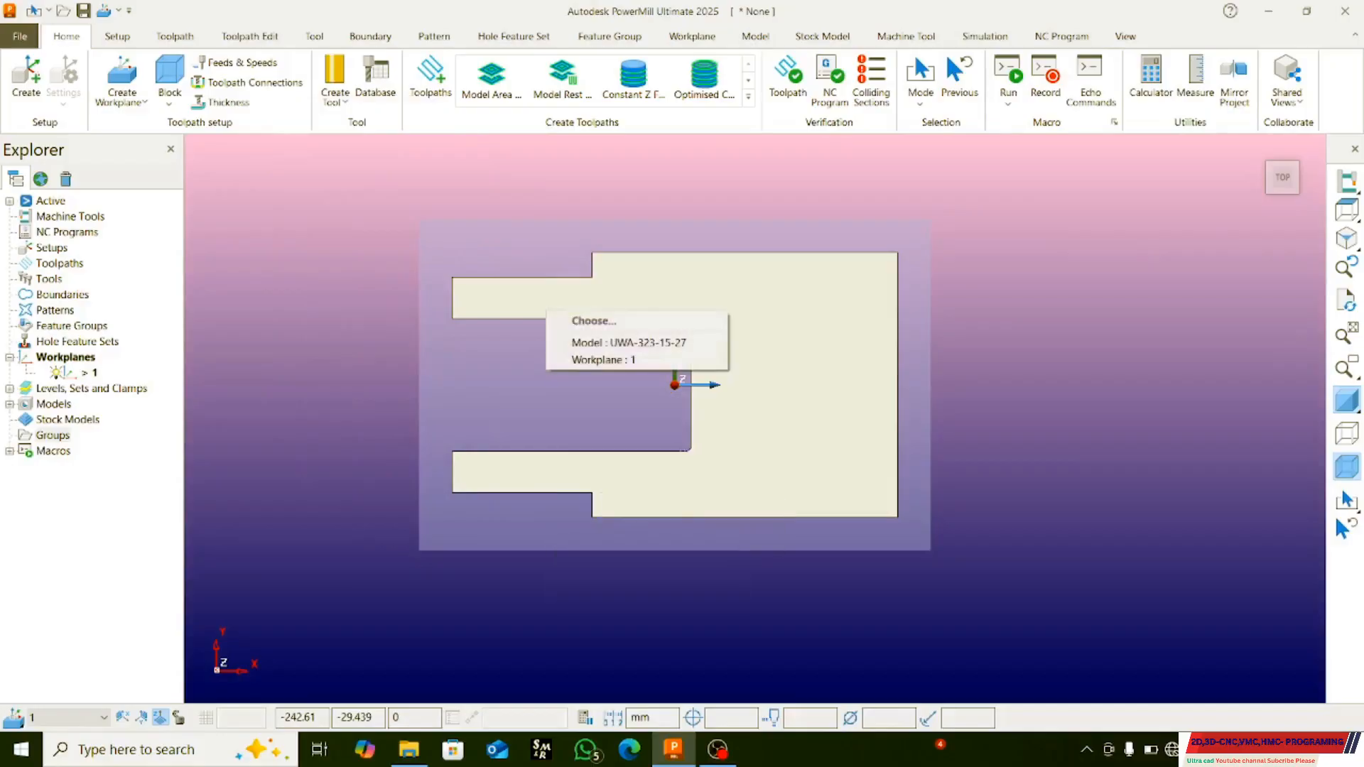
{"action": "right_click", "coordinate": [804, 415]}
{"action": "left_click", "coordinate": [886, 447]}
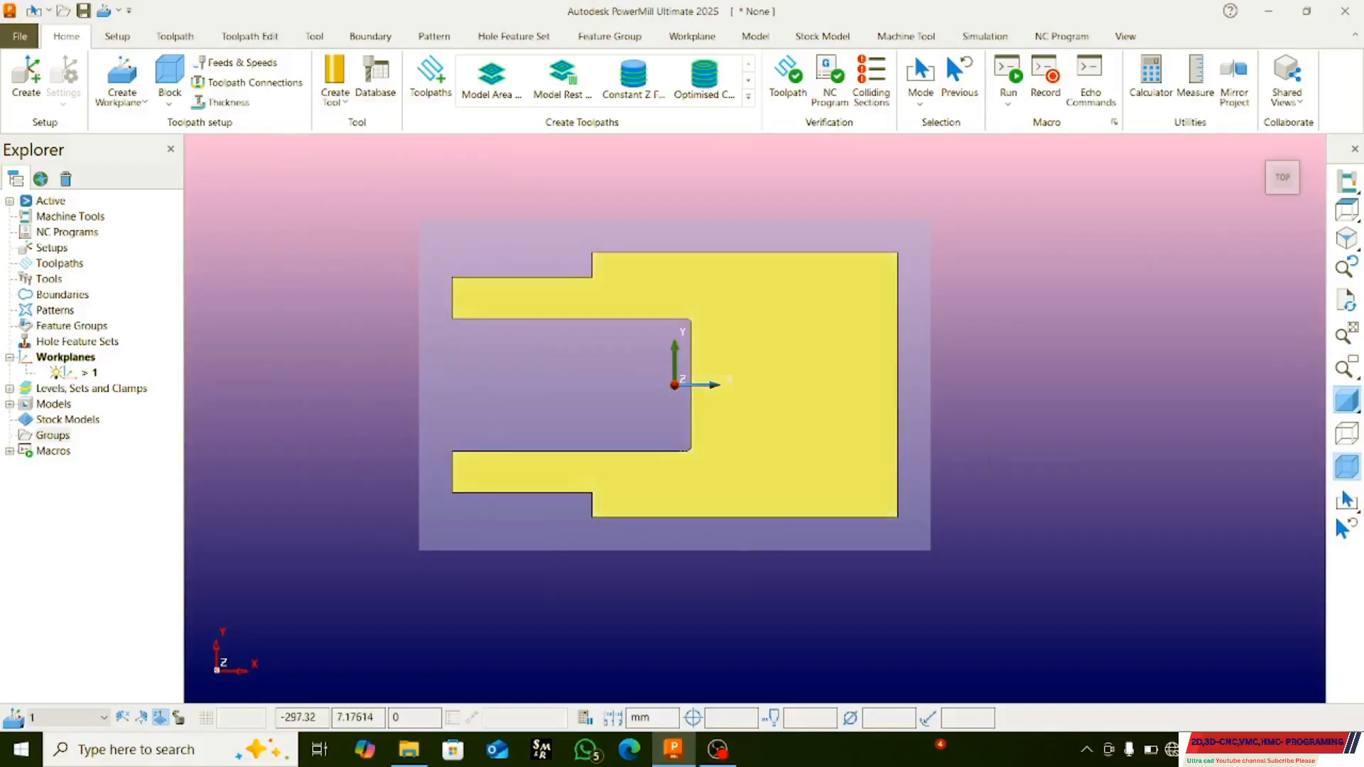
{"action": "left_click_drag", "start_coordinate": [408, 228], "coordinate": [1196, 623]}
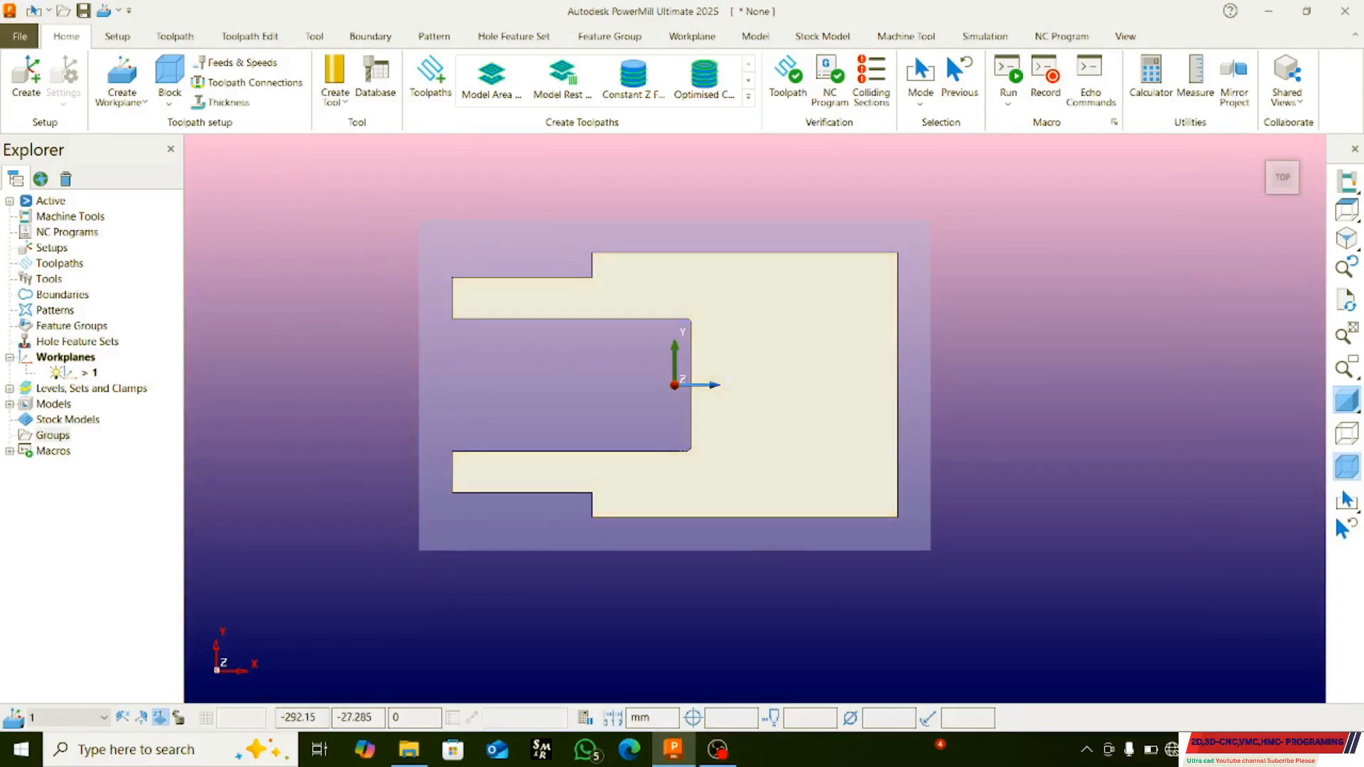
- Create a model plane from the block at a Z value of 0 and view it on the part
{"action": "right_click", "coordinate": [53, 403]}
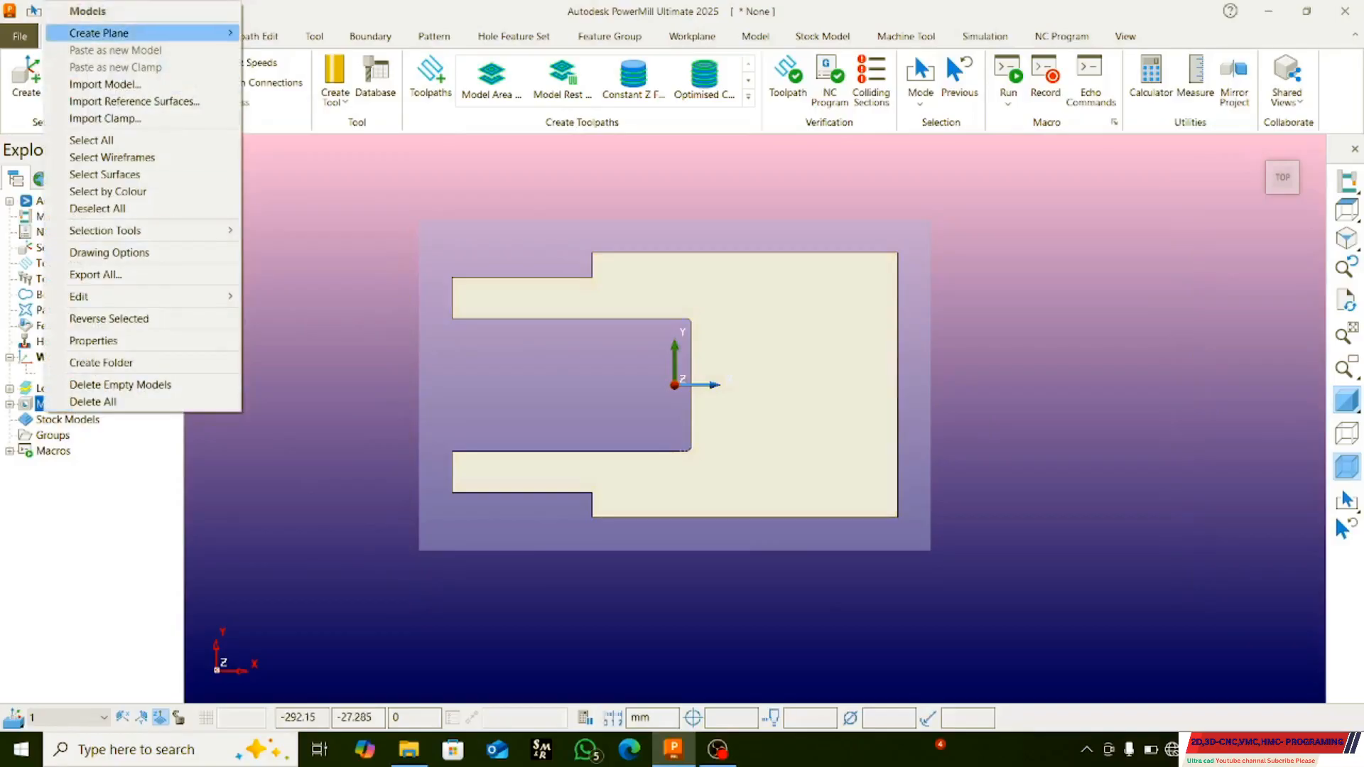
{"action": "mouse_move", "coordinate": [114, 32]}
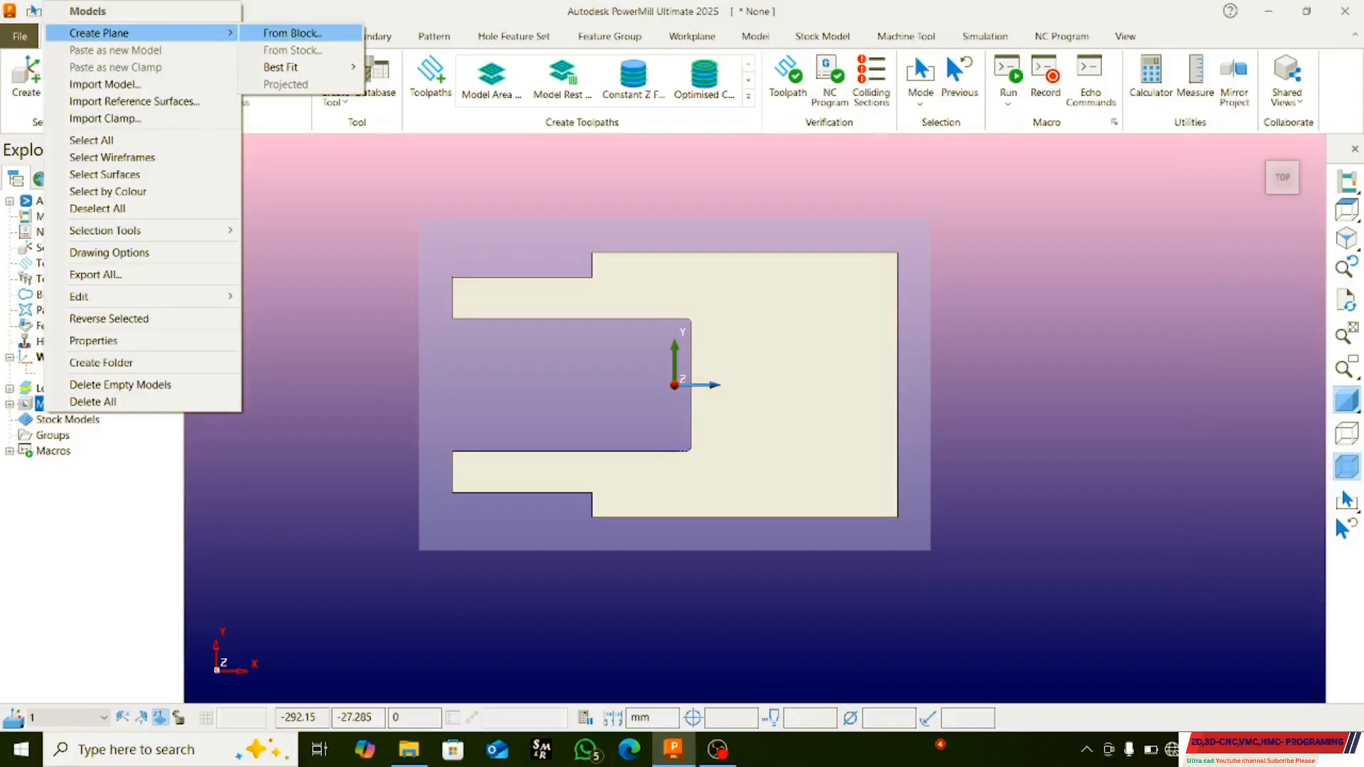
{"action": "left_click", "coordinate": [292, 33]}
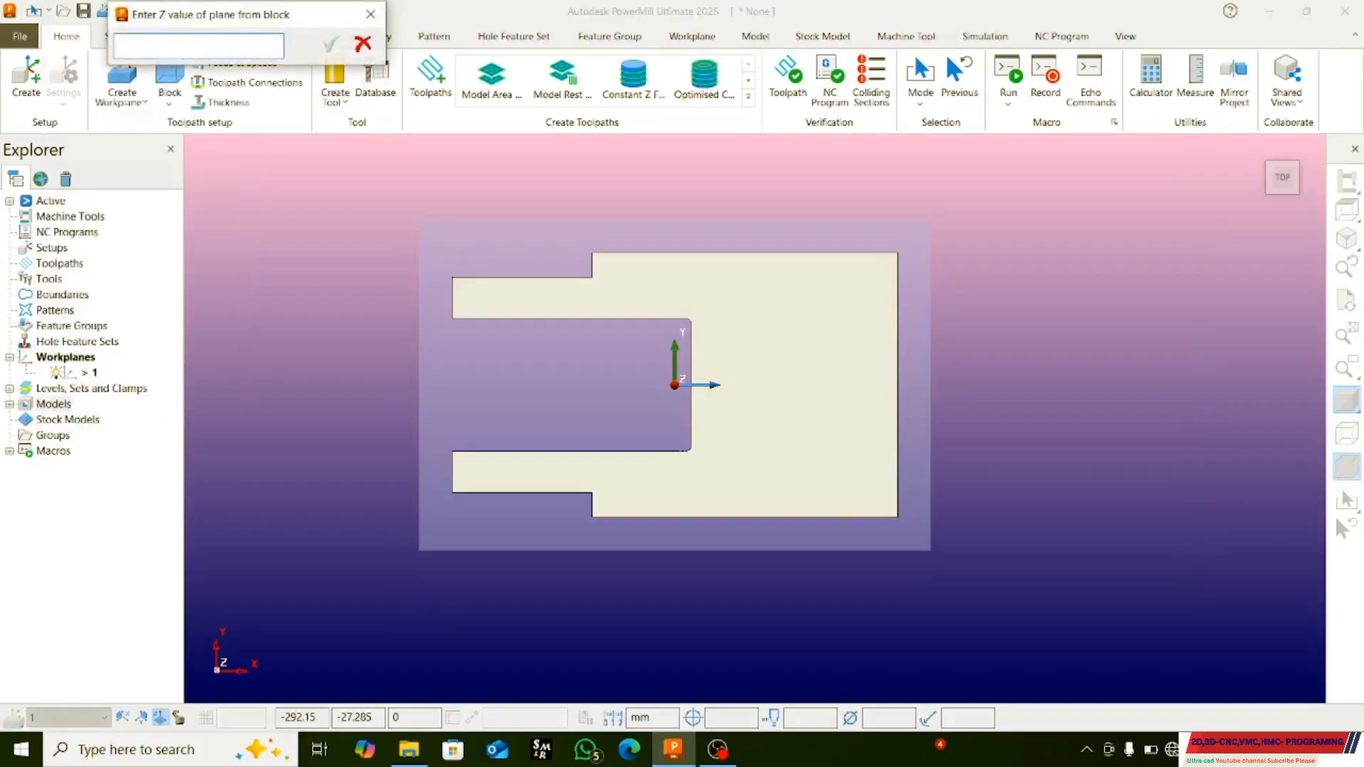
{"action": "left_click_drag", "start_coordinate": [266, 15], "coordinate": [419, 352]}
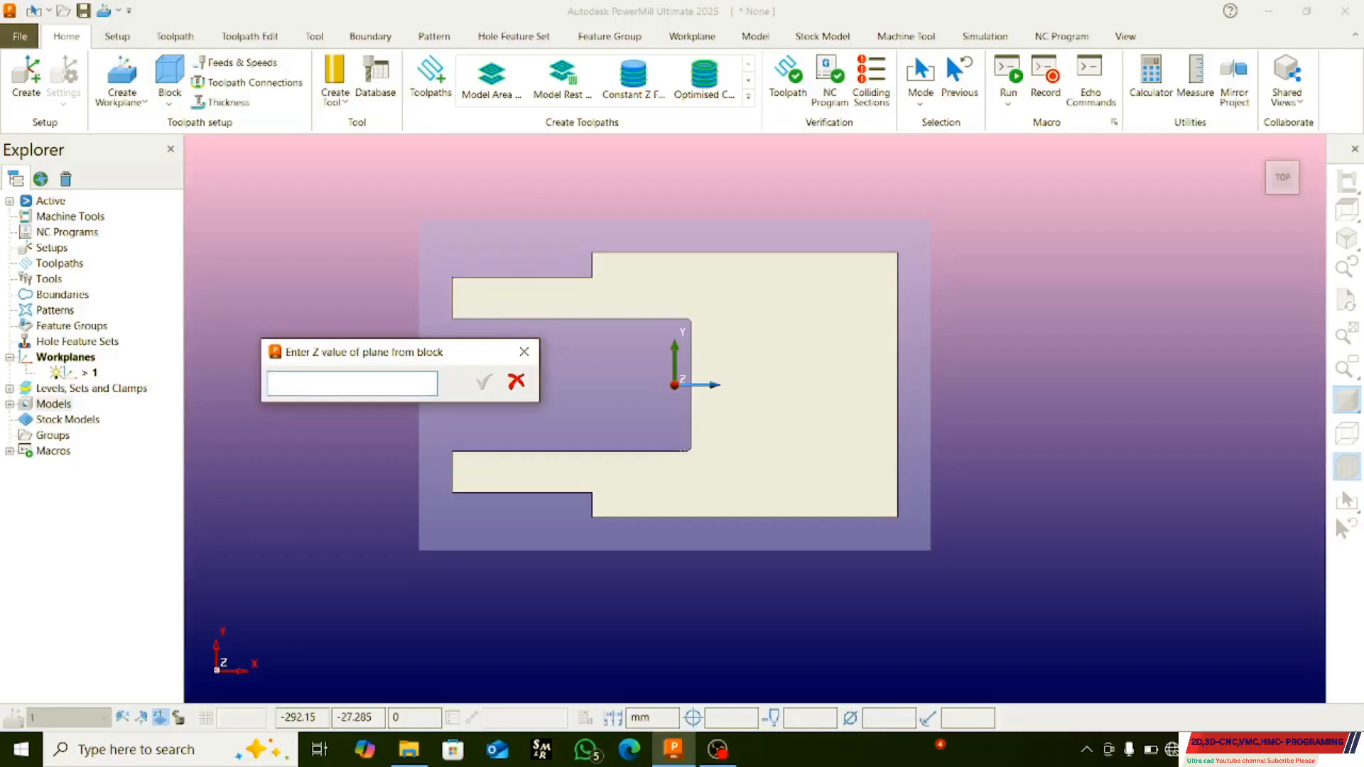
{"action": "type", "text": "0"}
{"action": "key", "text": "Return"}
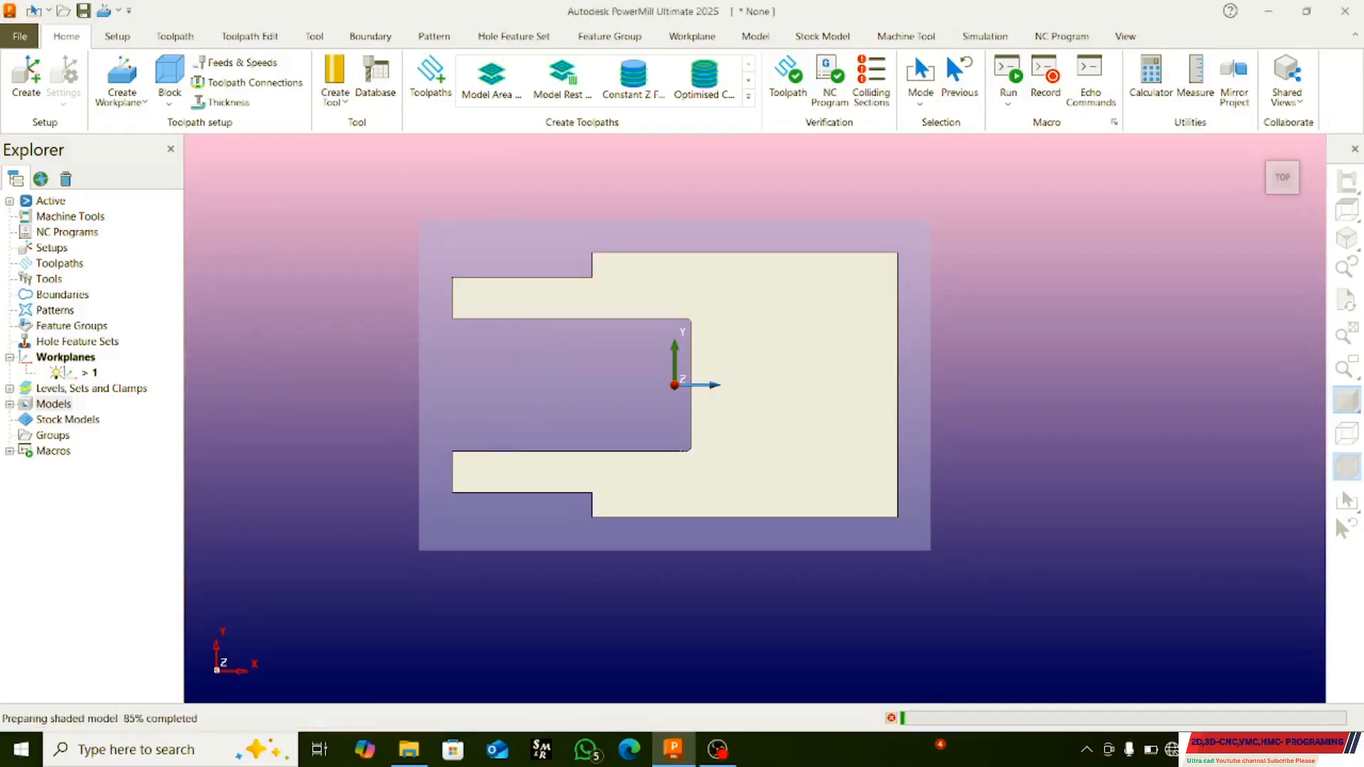
{"action": "left_click", "coordinate": [971, 421]}
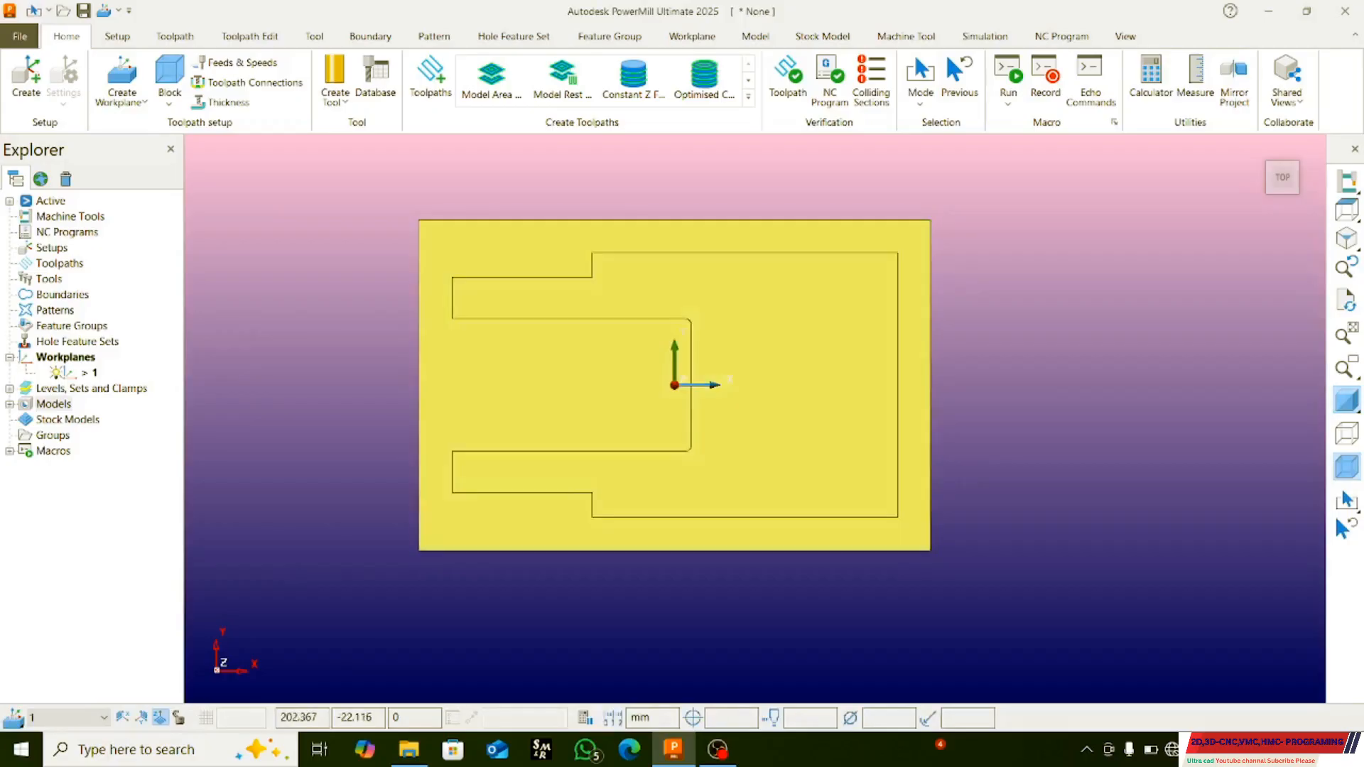
{"action": "mouse_move", "coordinate": [755, 419]}
{"action": "middle_mouse_down"}
{"action": "mouse_move", "coordinate": [765, 330]}
{"action": "mouse_move", "coordinate": [771, 399]}
{"action": "middle_mouse_up"}
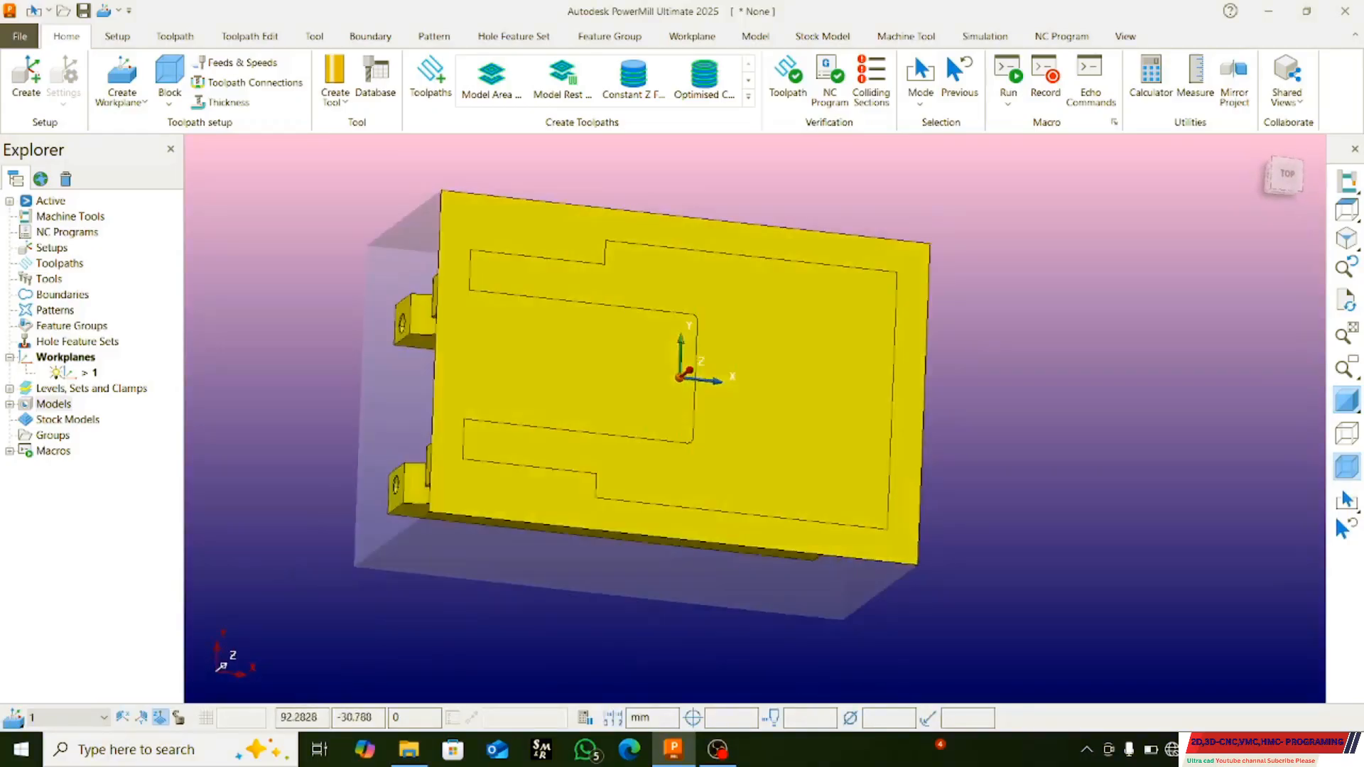
{"action": "middle_click_drag", "start_coordinate": [809, 455], "coordinate": [780, 419]}
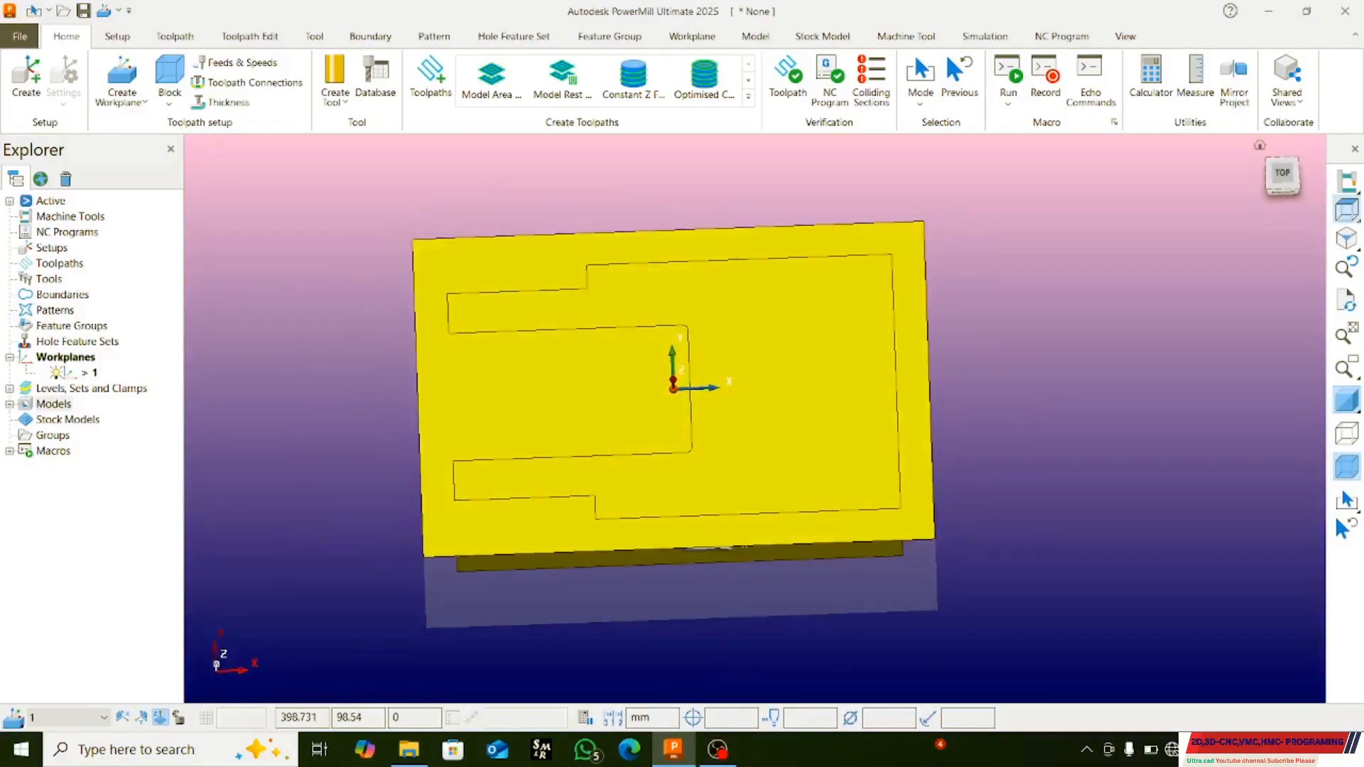
- Delete the Planes model that was created from the block
{"action": "left_click", "coordinate": [1346, 209]}
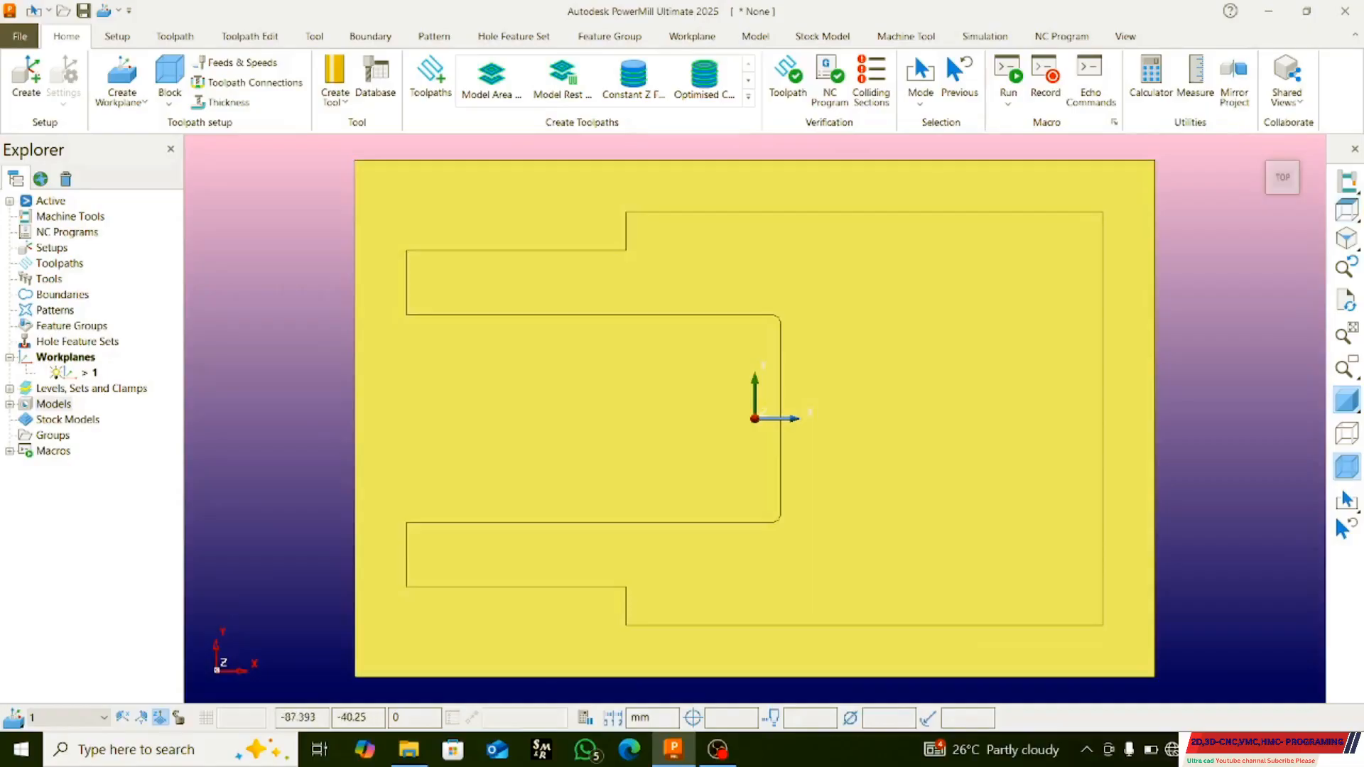
{"action": "left_click", "coordinate": [9, 404]}
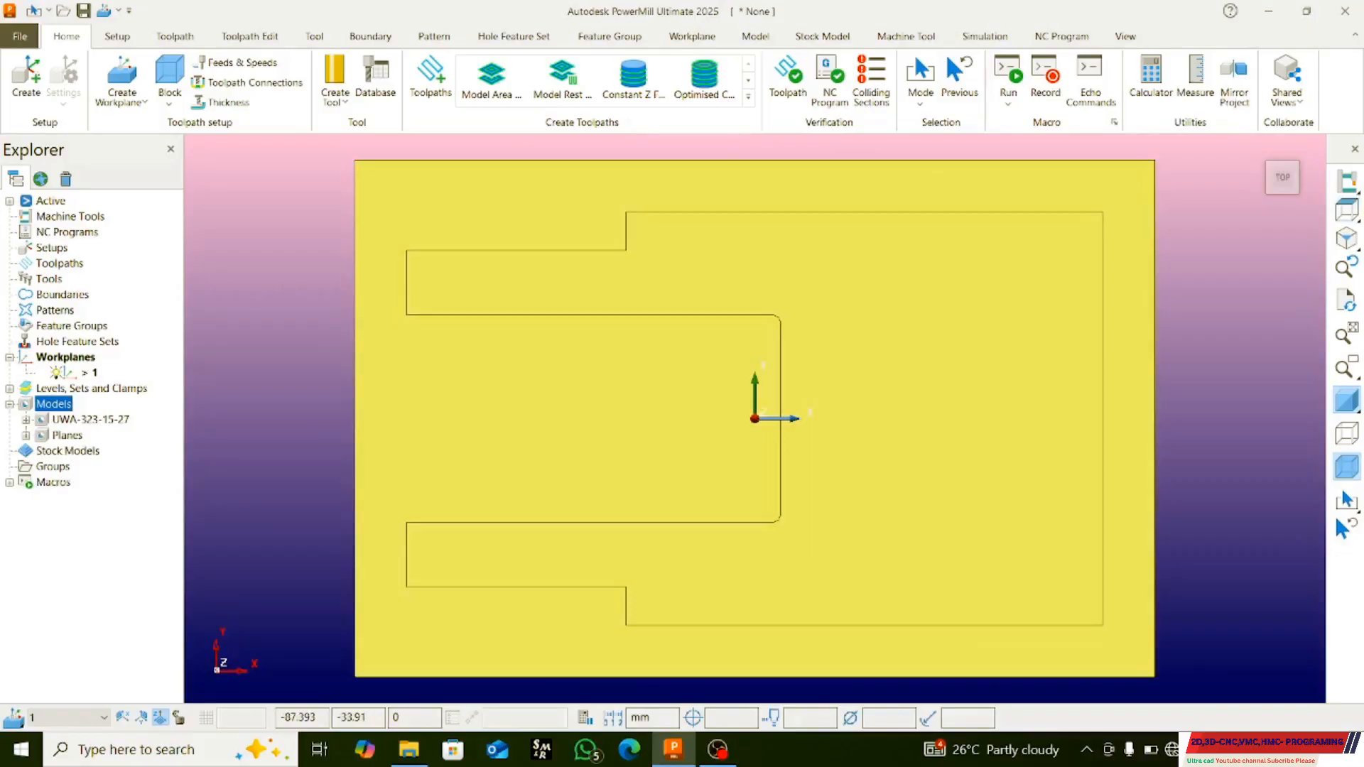
{"action": "right_click", "coordinate": [64, 435]}
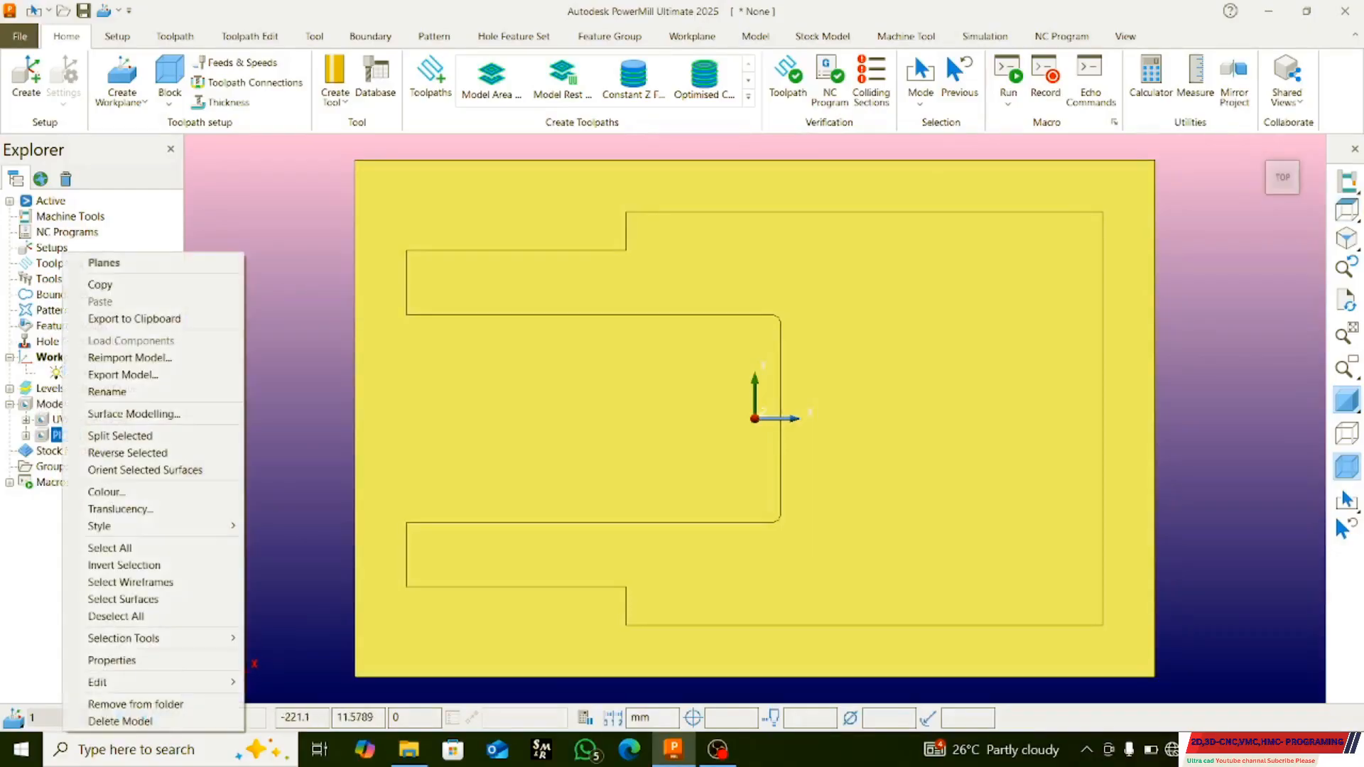
{"action": "left_click", "coordinate": [120, 721]}
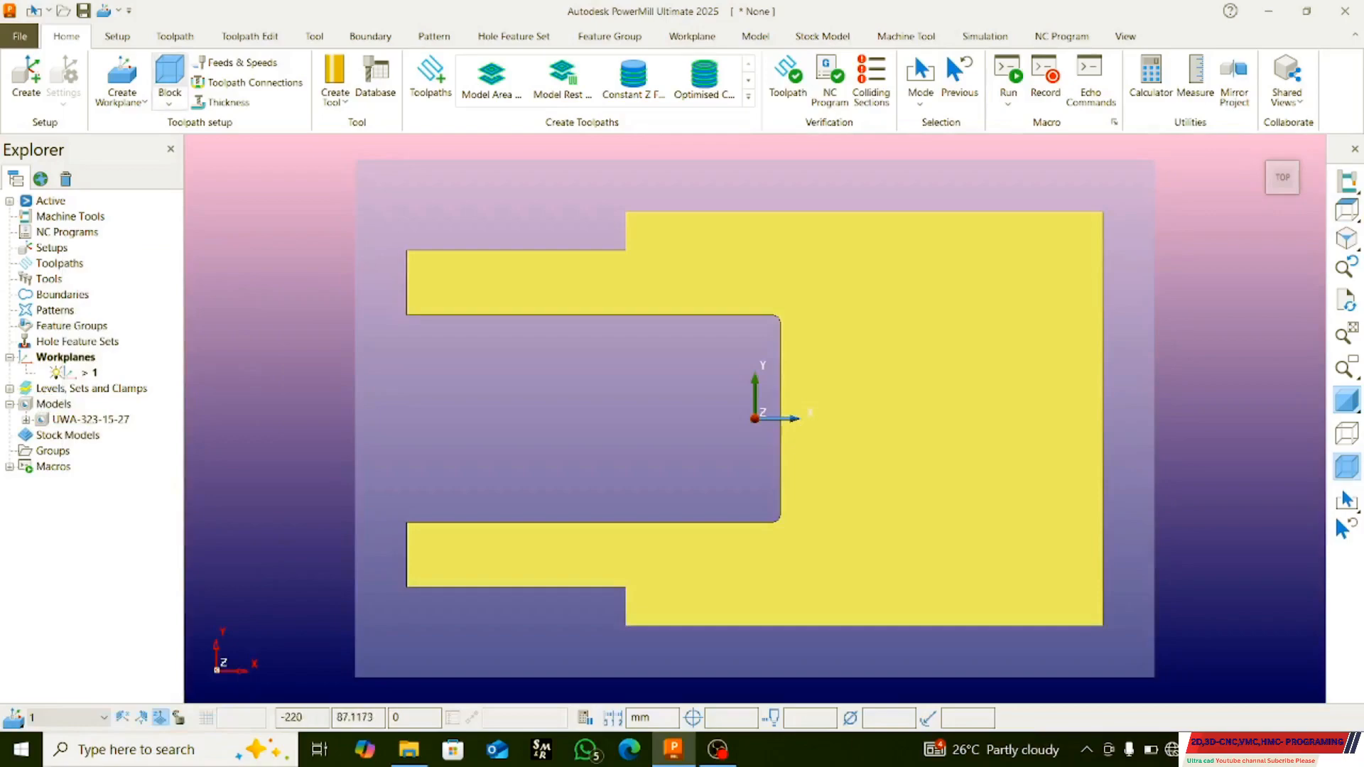
- Unlock the block's minimum and maximum Z limits and recalculate it with the existing expansion
{"action": "left_click", "coordinate": [169, 78]}
{"action": "left_click", "coordinate": [1049, 378]}
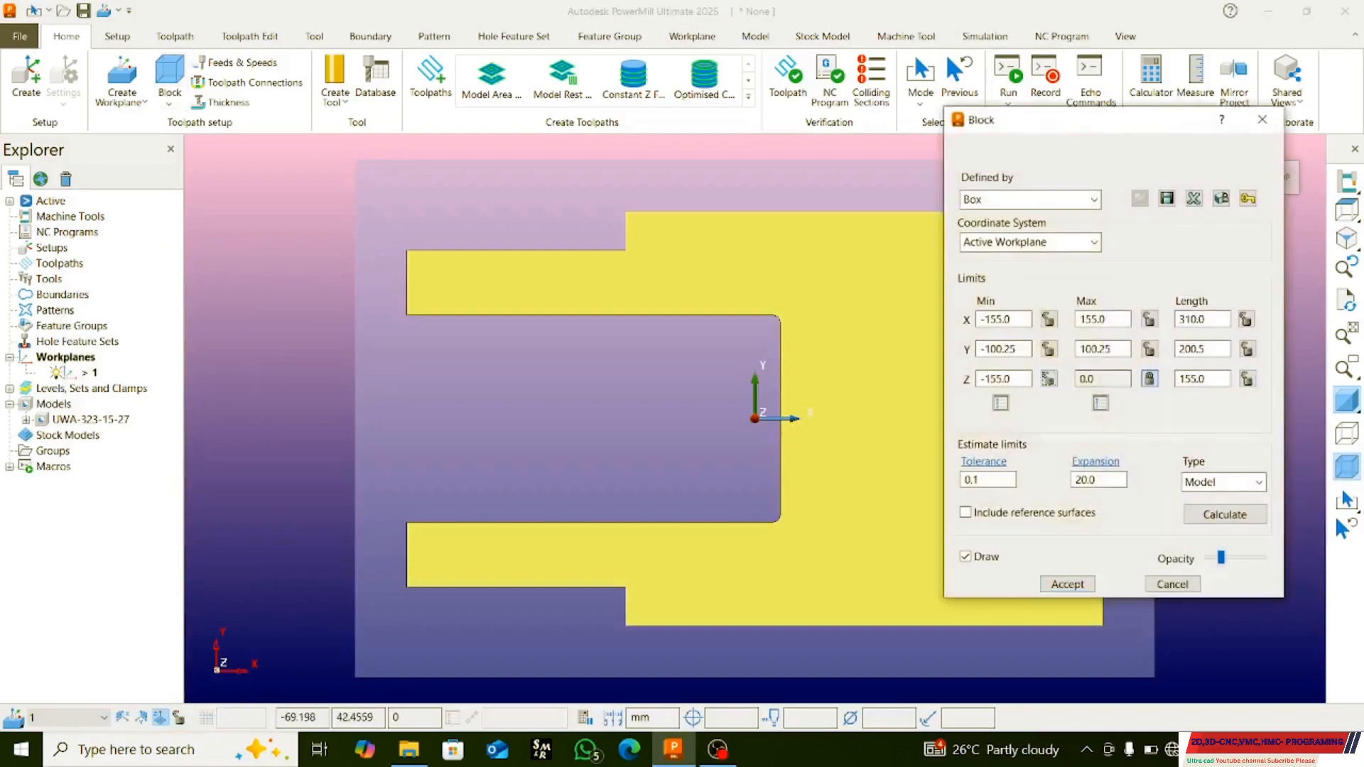
{"action": "left_click", "coordinate": [1149, 378]}
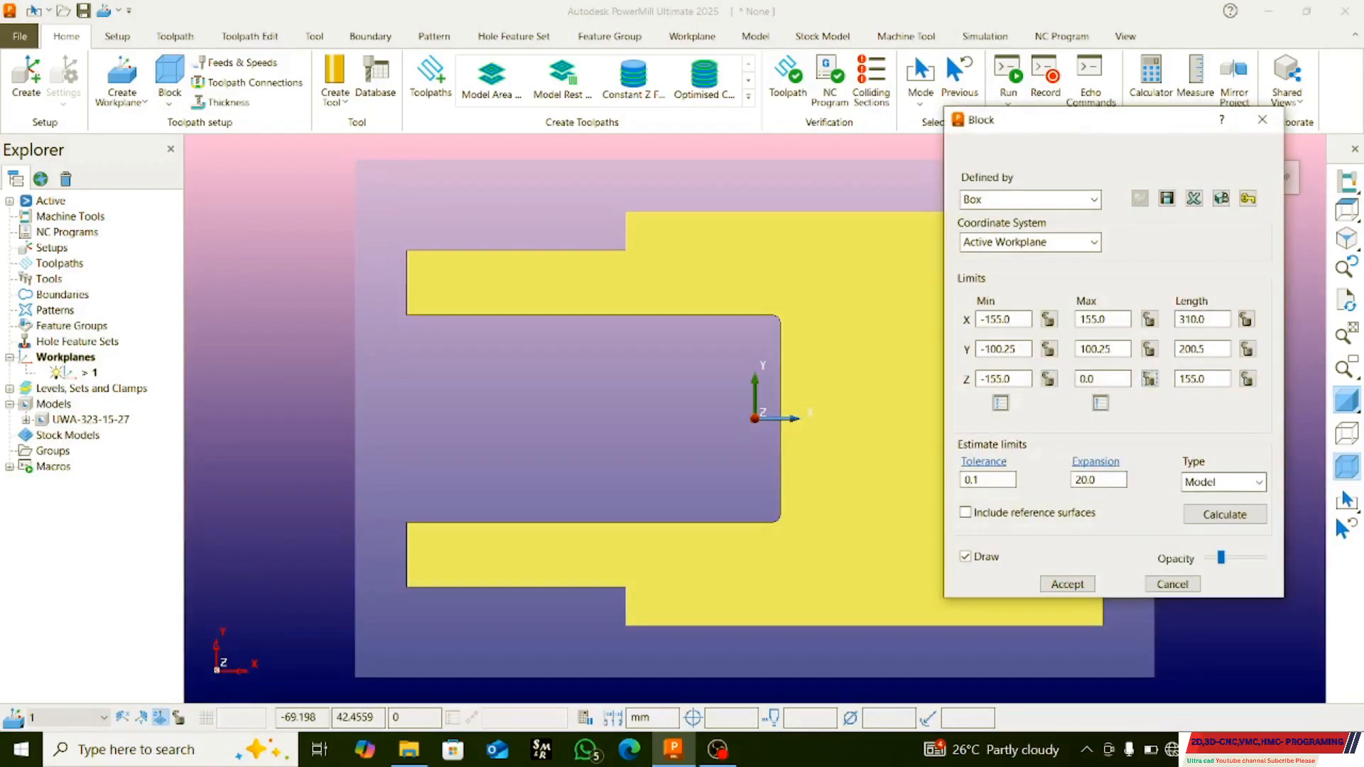
{"action": "left_click", "coordinate": [1224, 514]}
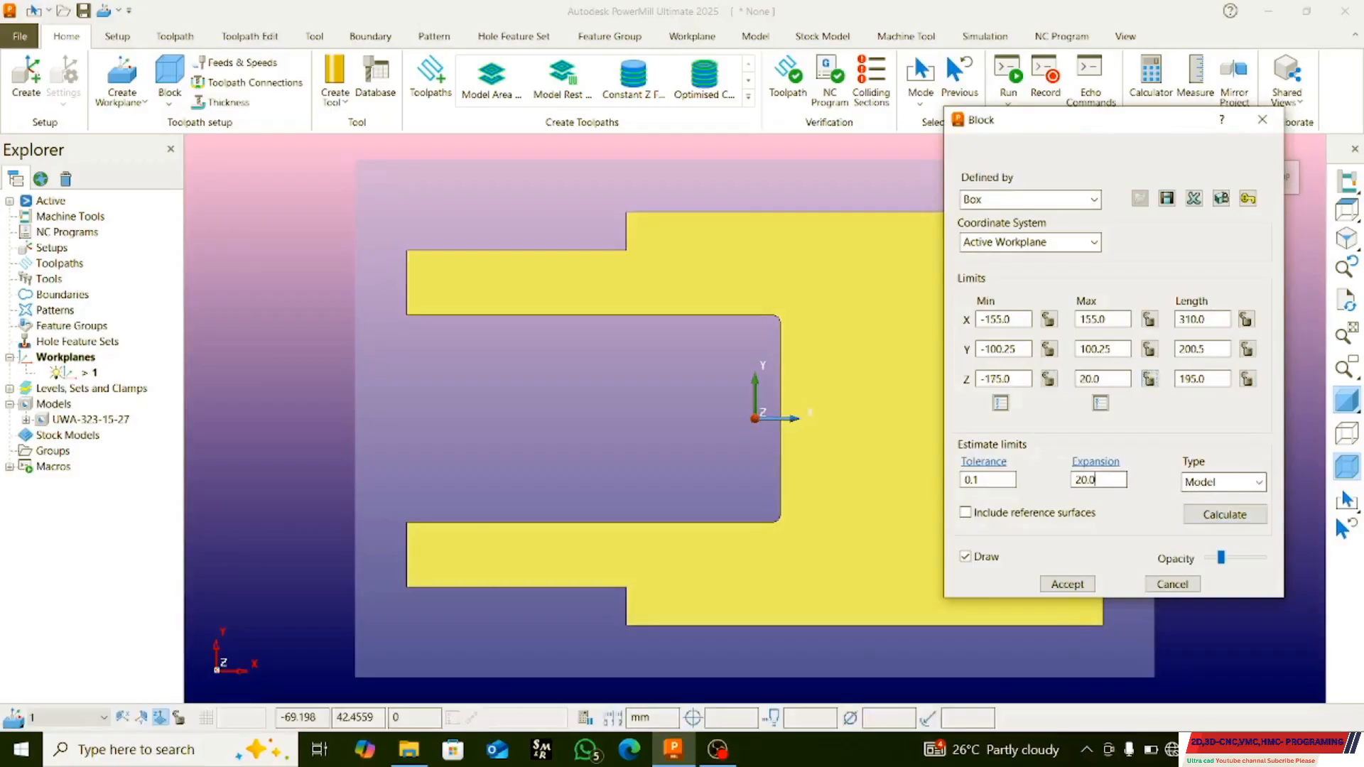
- Set the block's expansion to 0, recalculate it, accept it and check the fit around the part
{"action": "double_click", "coordinate": [1089, 480]}
{"action": "type", "text": "0"}
{"action": "left_click", "coordinate": [1223, 514]}
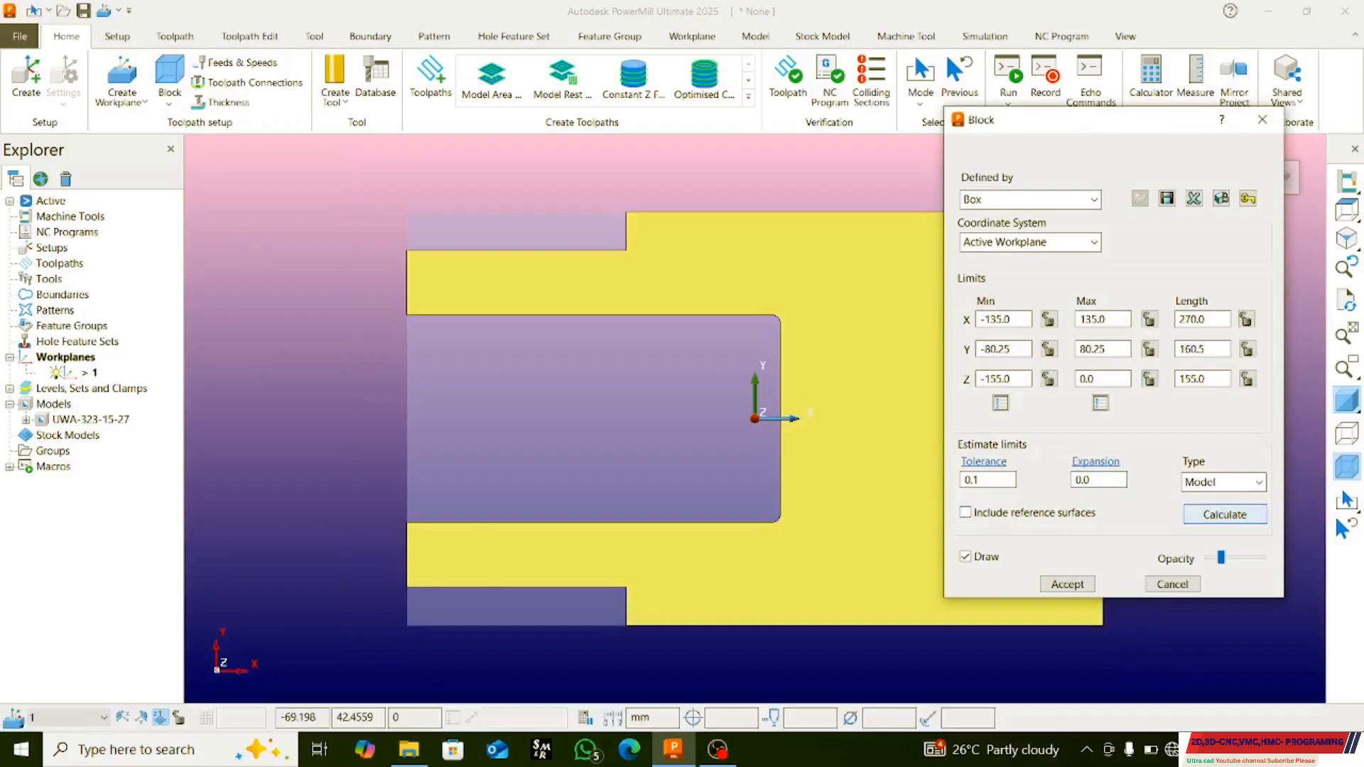
{"action": "left_click", "coordinate": [1067, 584]}
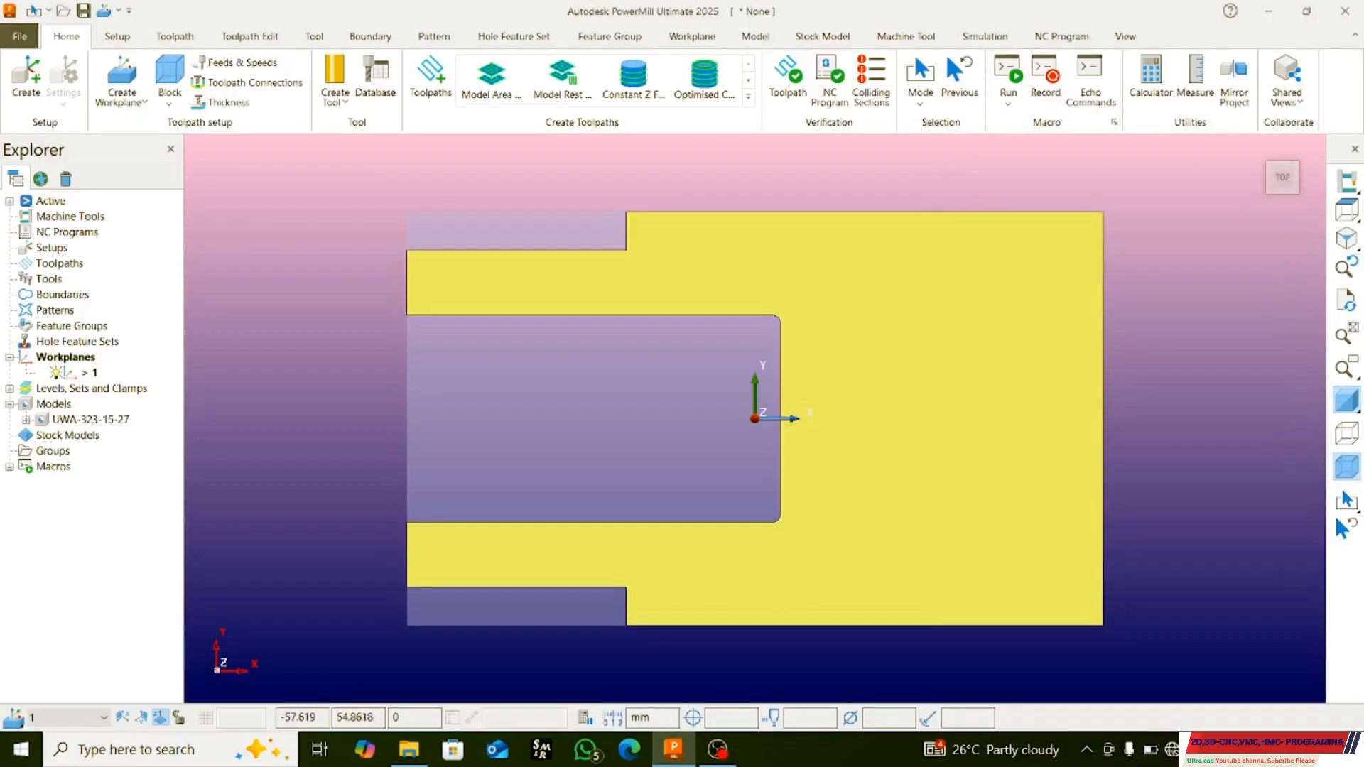
{"action": "middle_click_drag", "start_coordinate": [758, 195], "coordinate": [796, 160]}
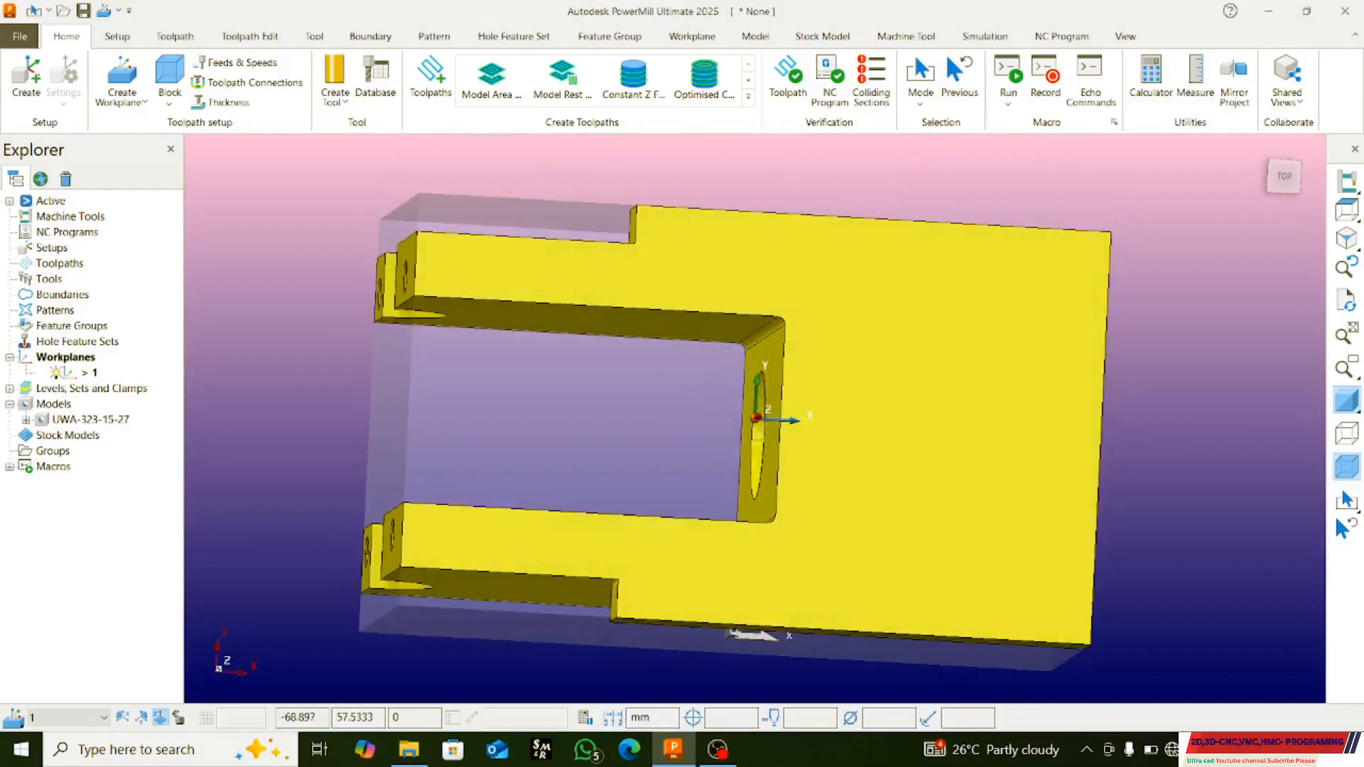
- Lock and unlock the block's maximum Y limit, then recalculate the block
{"action": "left_click", "coordinate": [1346, 210]}
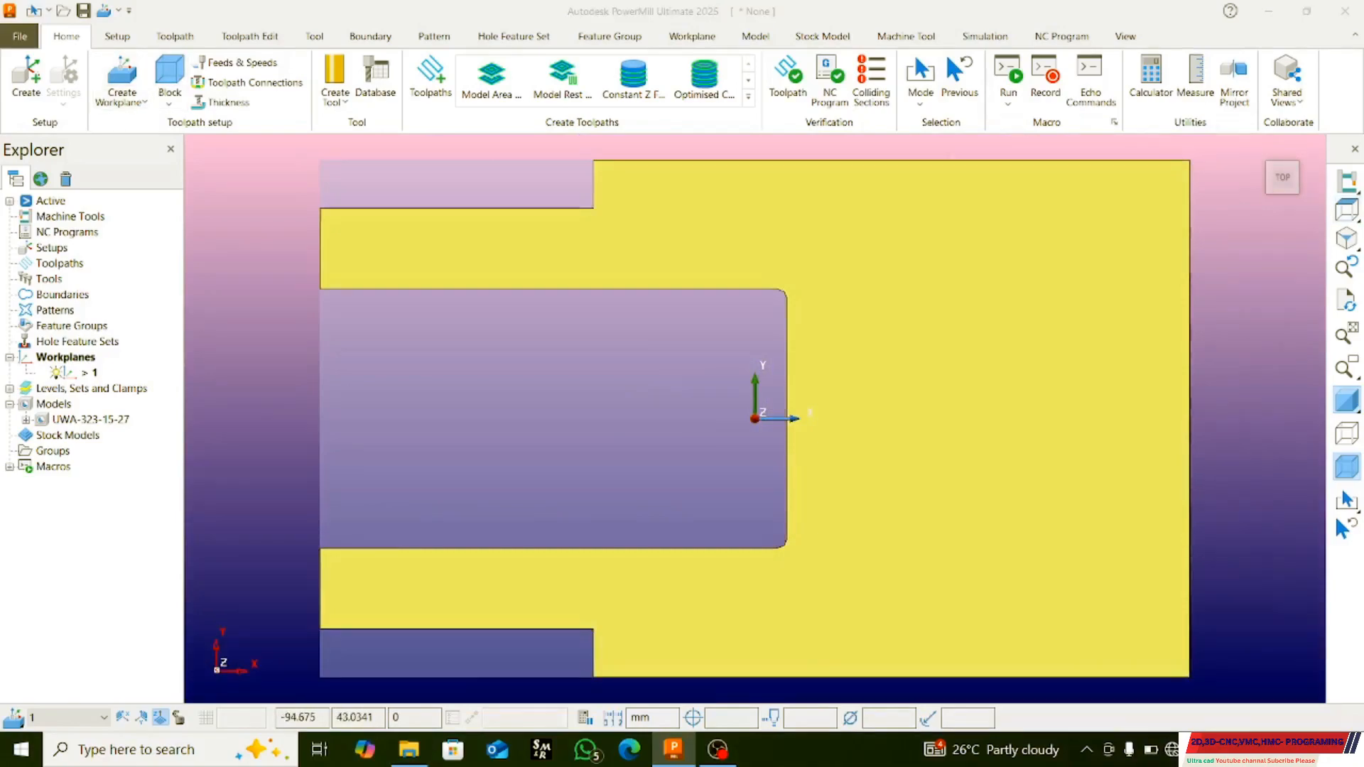
{"action": "left_click", "coordinate": [169, 78]}
{"action": "left_click", "coordinate": [1150, 349]}
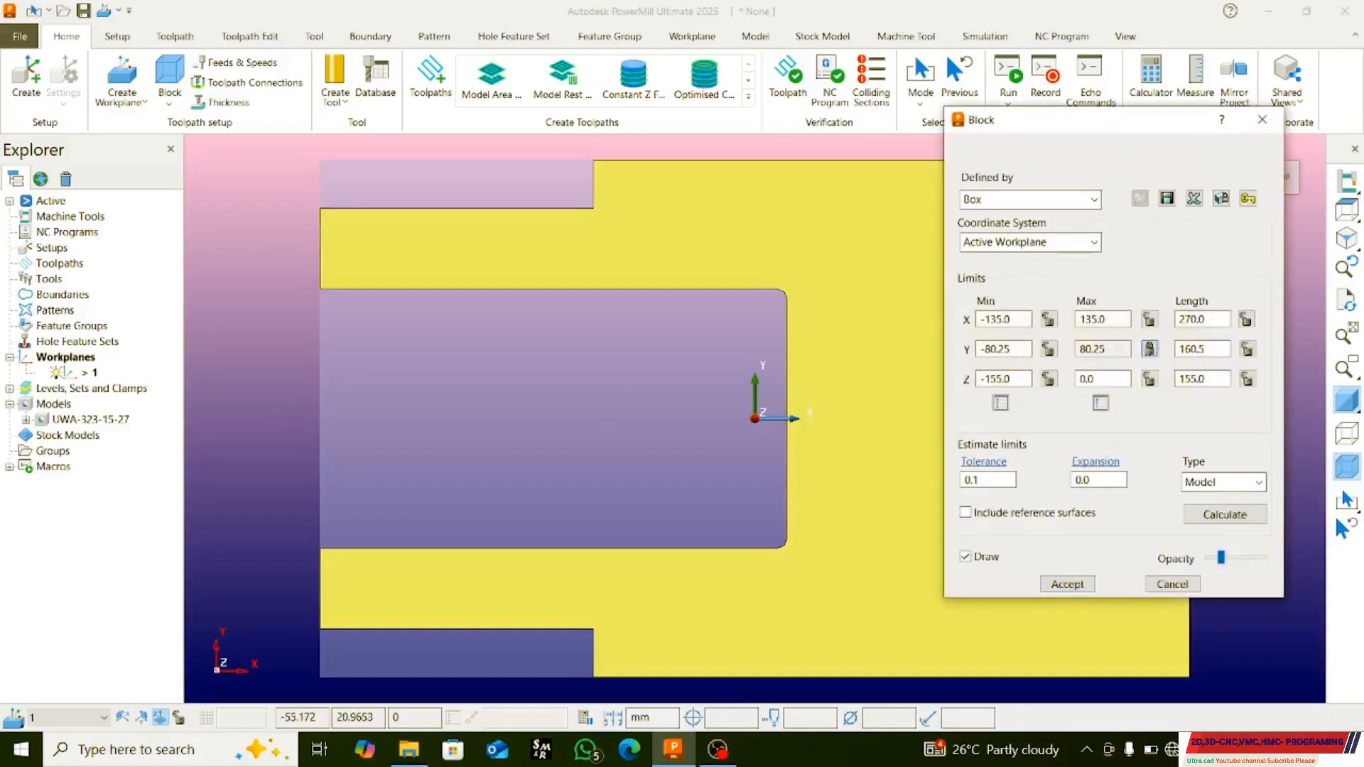
{"action": "left_click", "coordinate": [1150, 349]}
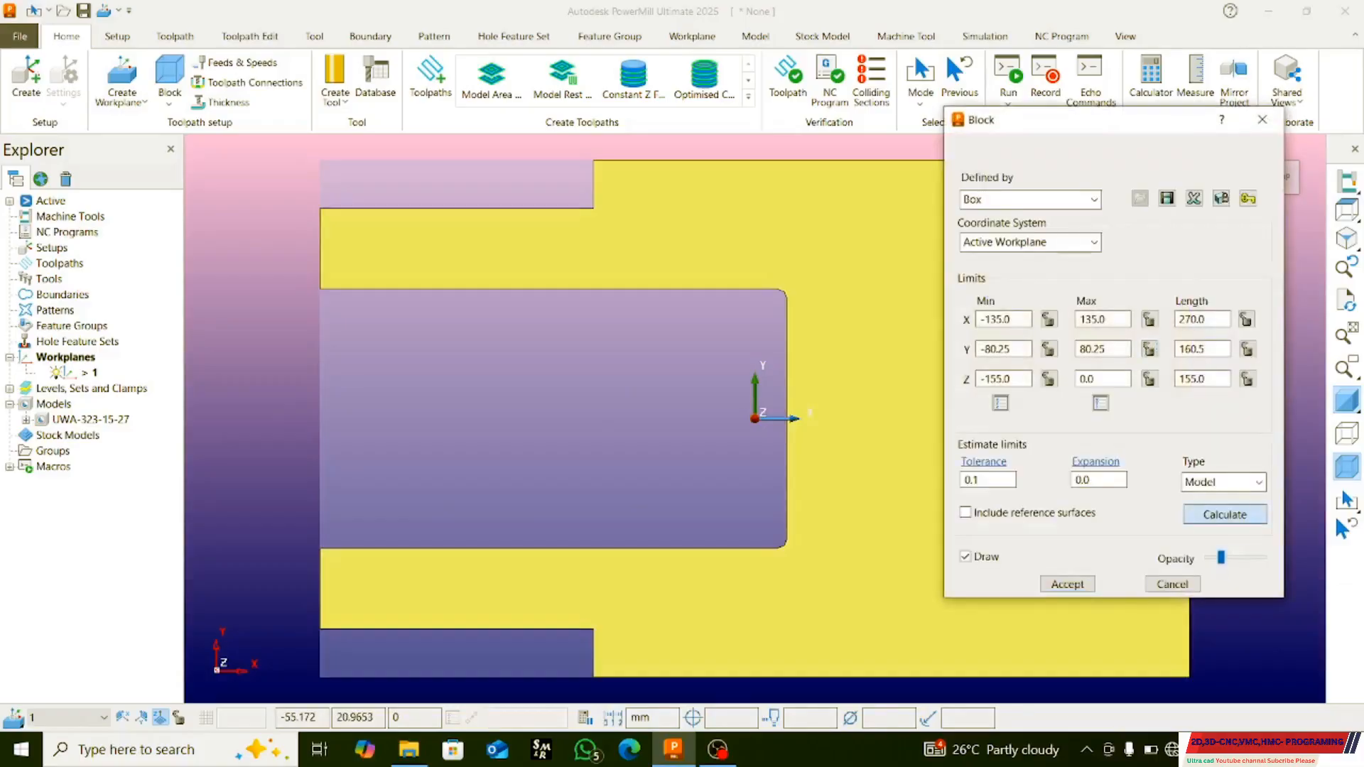
{"action": "left_click", "coordinate": [1224, 514]}
- Try the block's minimum Y limit at 0 and then at 30, locking and unlocking it each time
{"action": "double_click", "coordinate": [996, 349]}
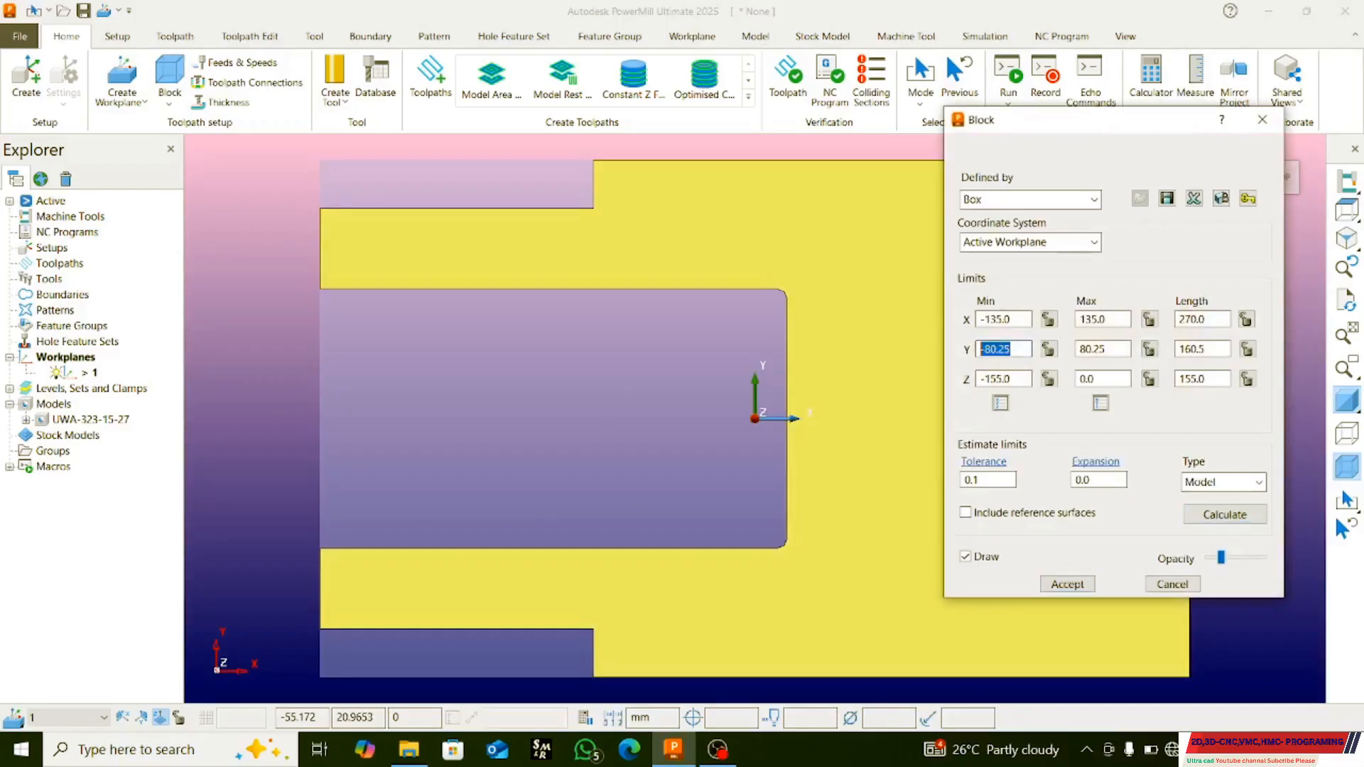
{"action": "type", "text": "0"}
{"action": "left_click", "coordinate": [1049, 349]}
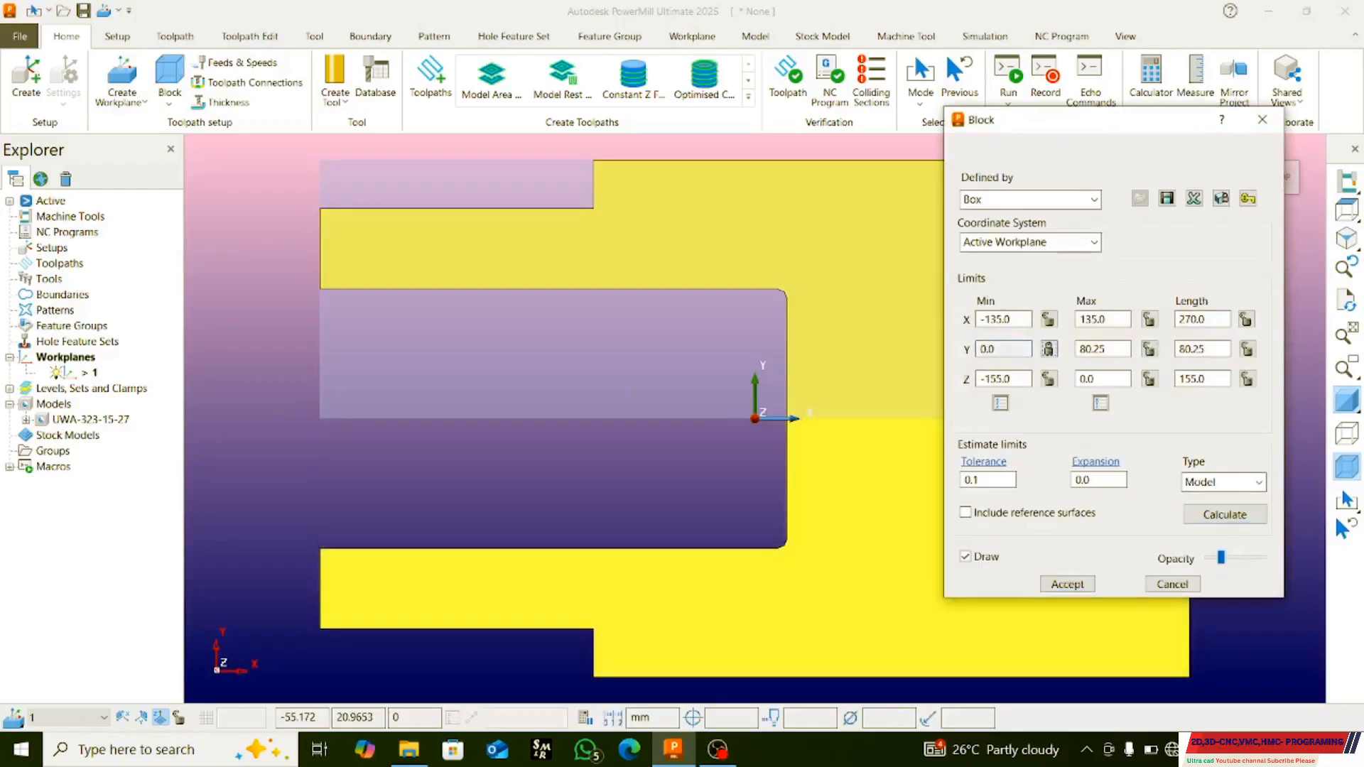
{"action": "left_click", "coordinate": [1049, 349]}
{"action": "double_click", "coordinate": [988, 349]}
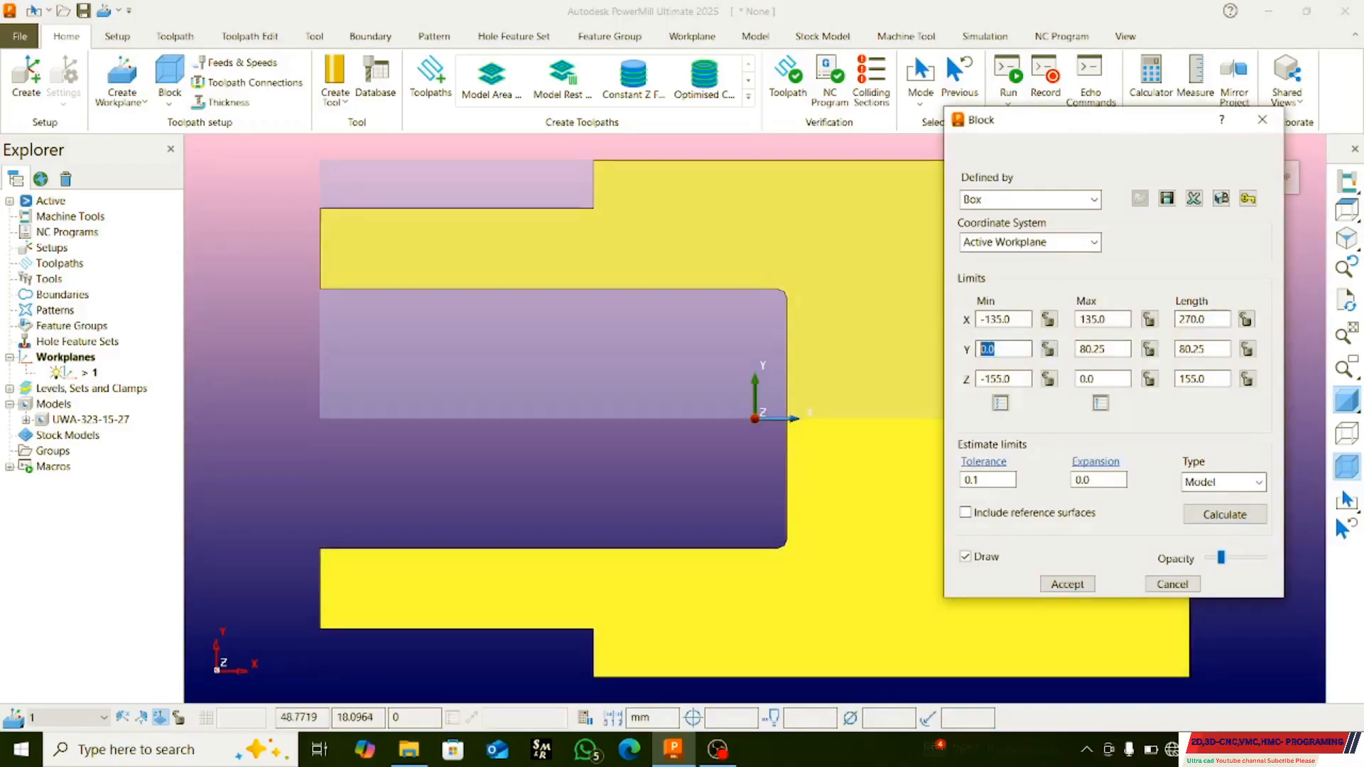
{"action": "type", "text": "30"}
{"action": "left_click", "coordinate": [1049, 349]}
{"action": "left_click", "coordinate": [1049, 349]}
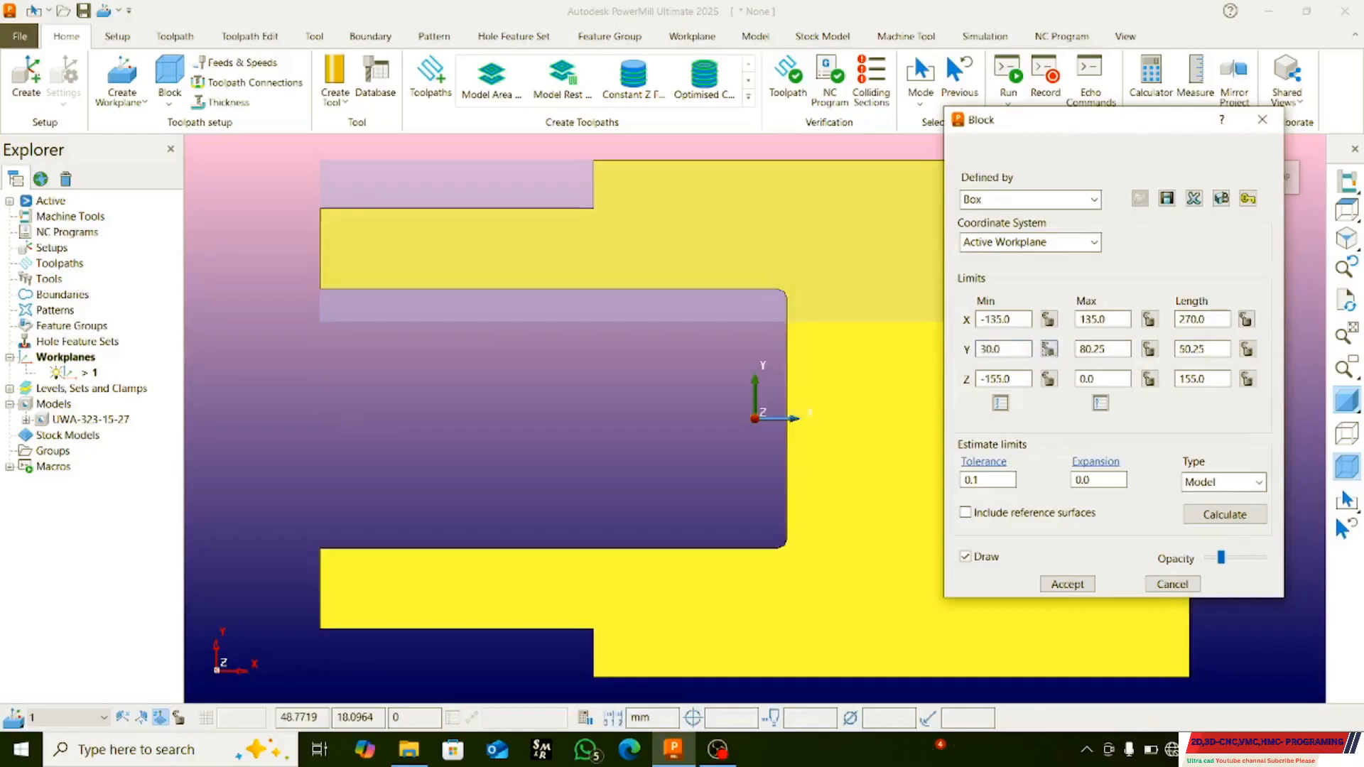
- Set the block's minimum Y limit to 50, lock it and close the block settings without accepting
{"action": "double_click", "coordinate": [989, 348]}
{"action": "type", "text": "50"}
{"action": "key", "text": "Return"}
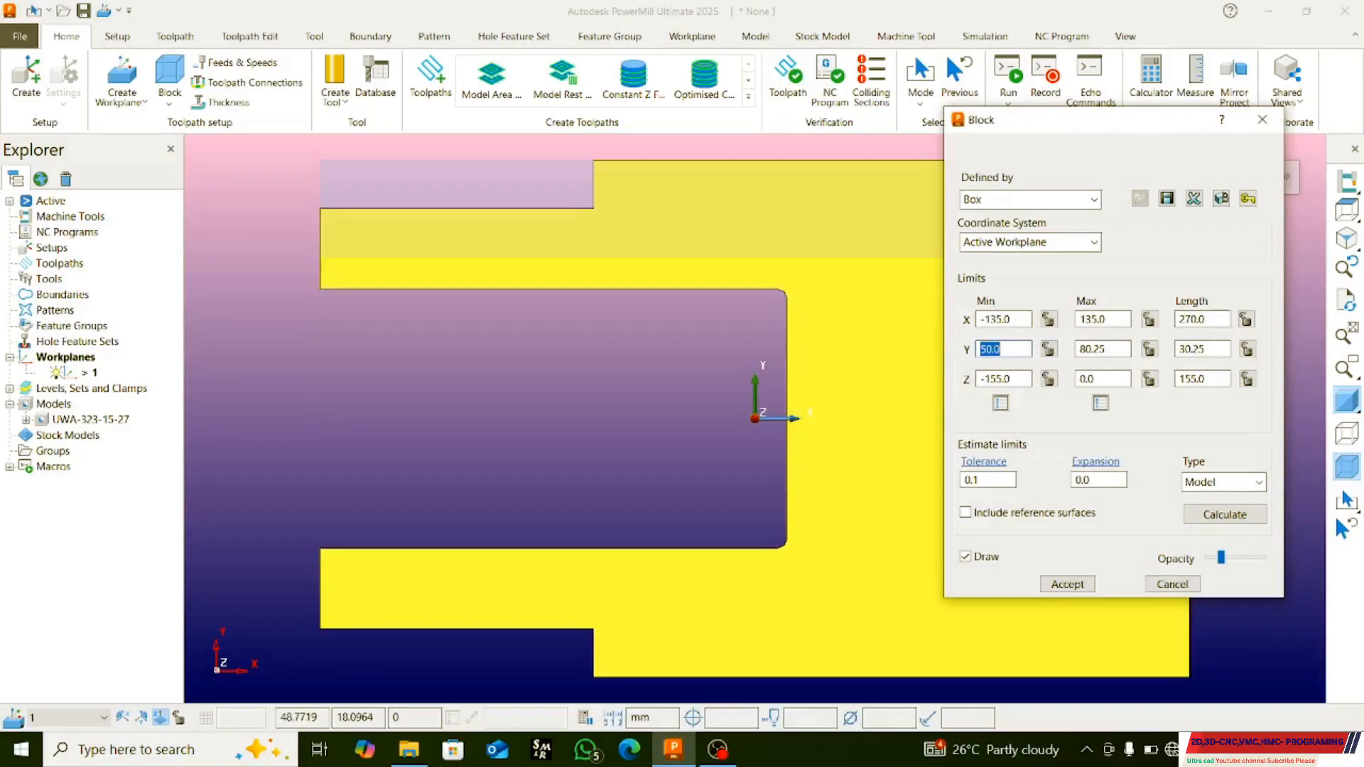
{"action": "left_click", "coordinate": [1049, 349]}
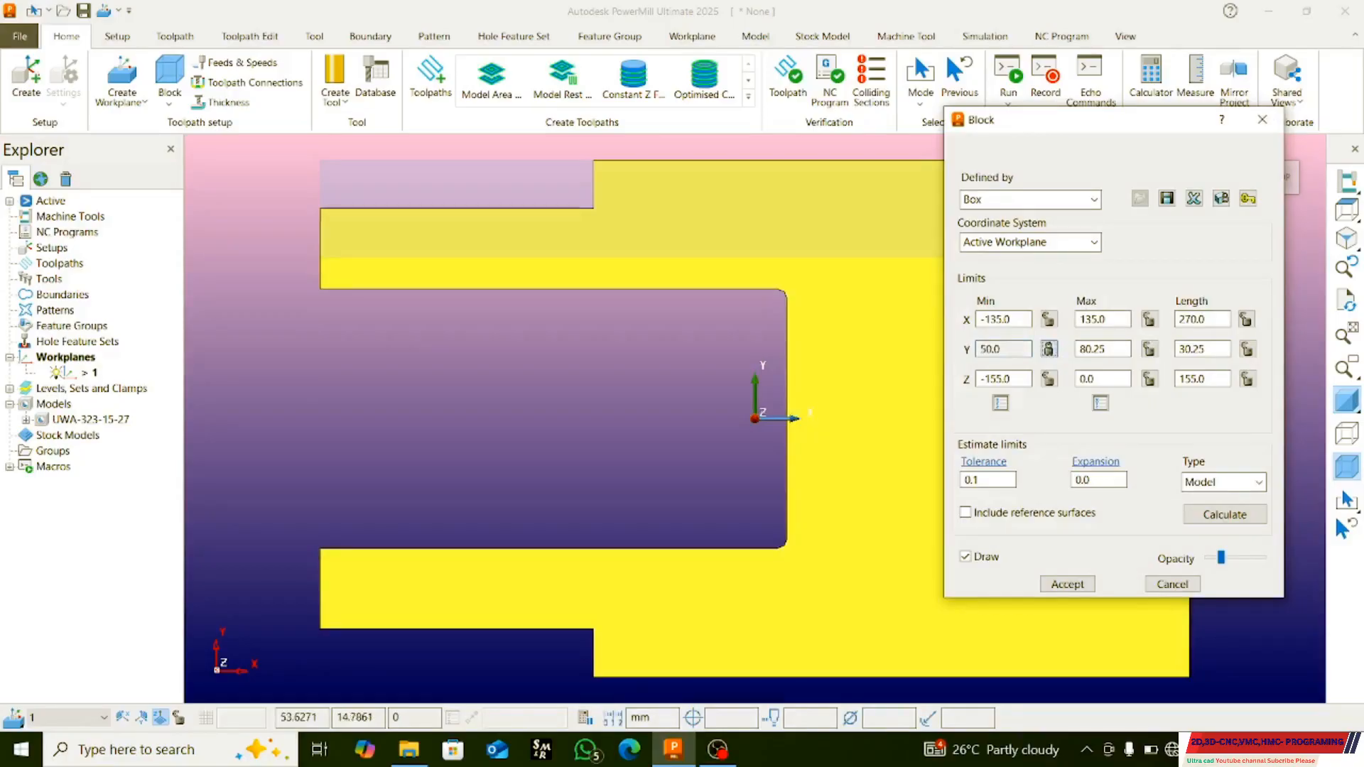
{"action": "left_click", "coordinate": [1262, 120]}
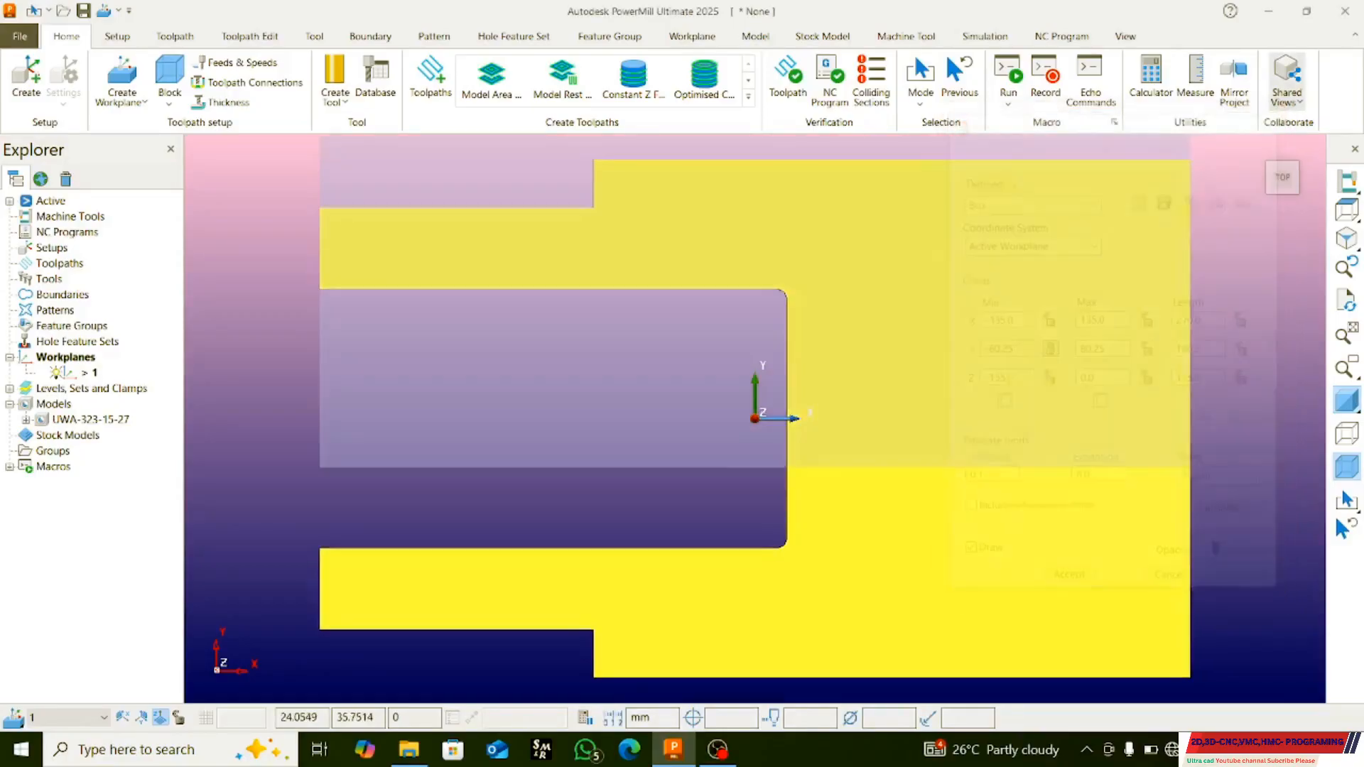
- Reopen the block settings, lock the minimum Y limit at 50 and accept the block
{"action": "left_click", "coordinate": [169, 75]}
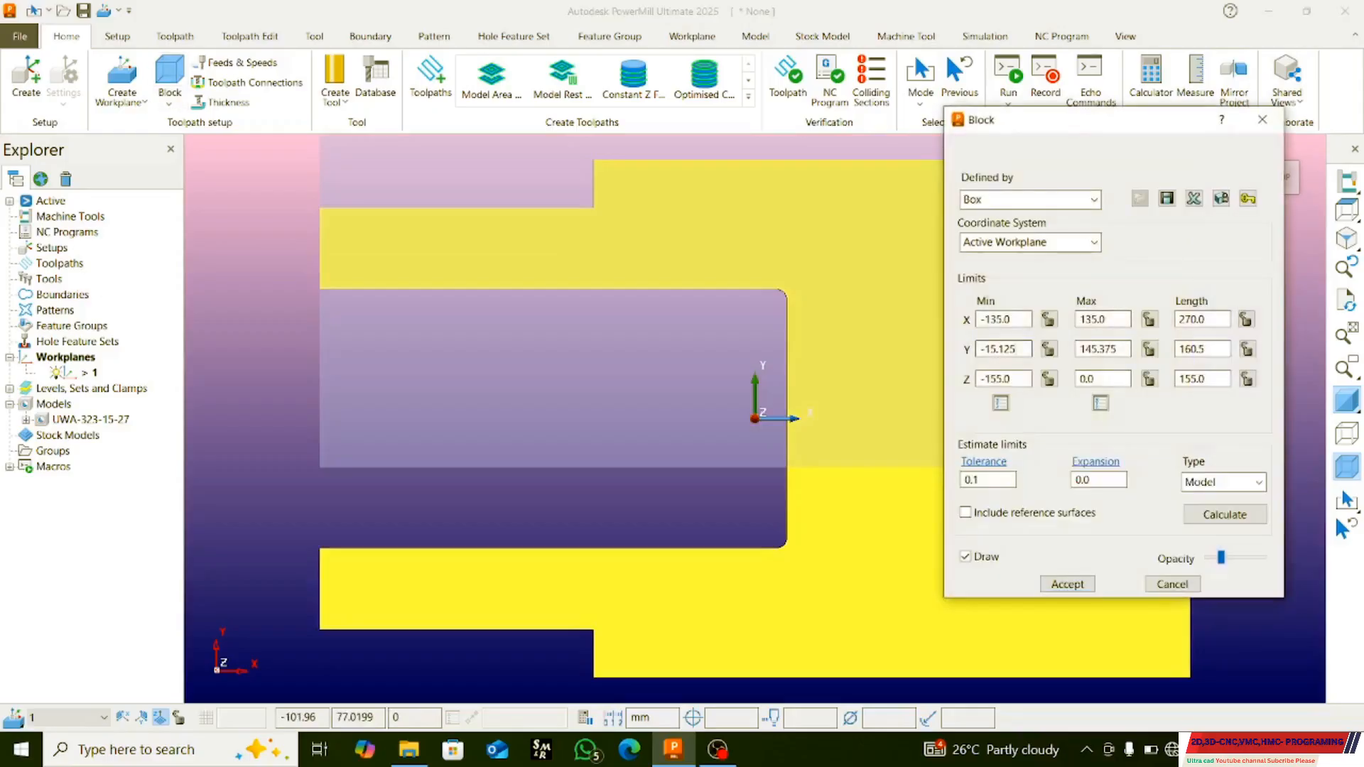
{"action": "type", "text": "50"}
{"action": "key", "text": "Tab"}
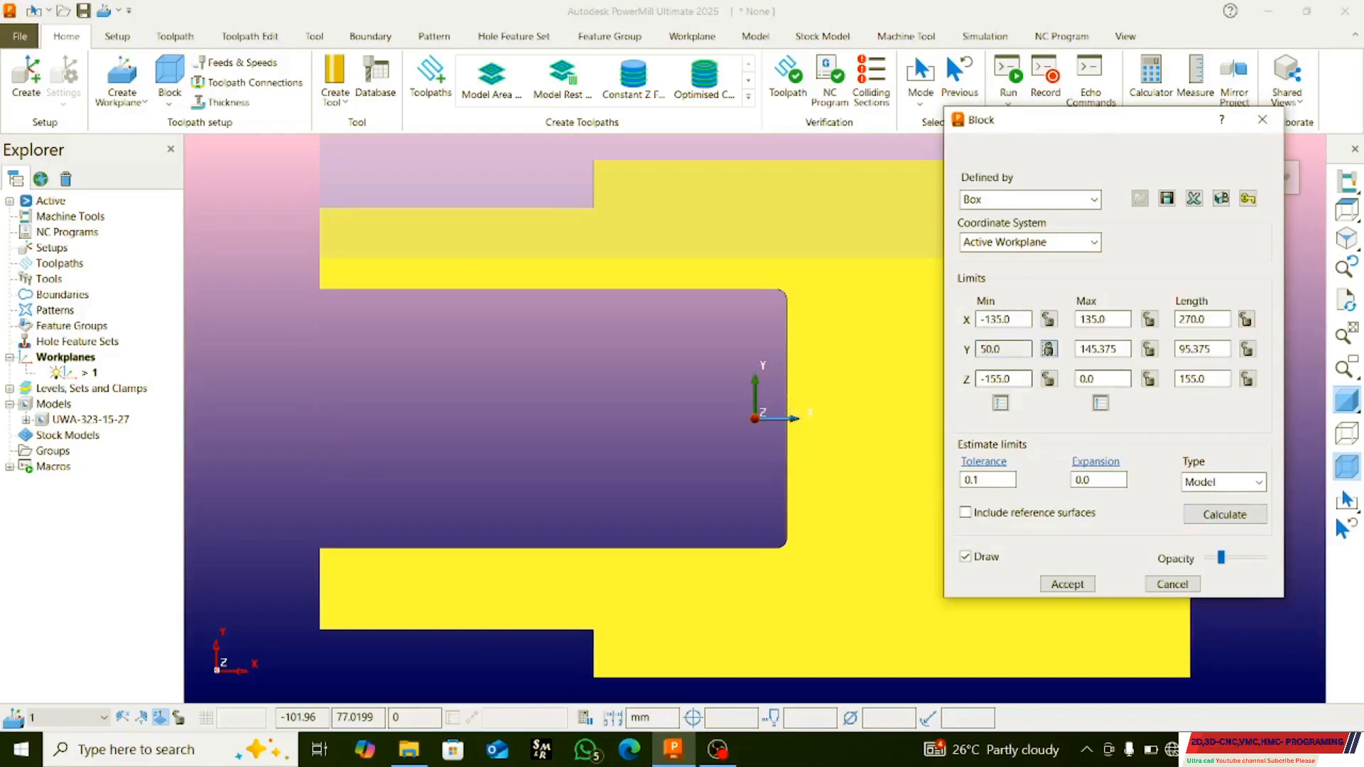
{"action": "key", "text": "Return"}
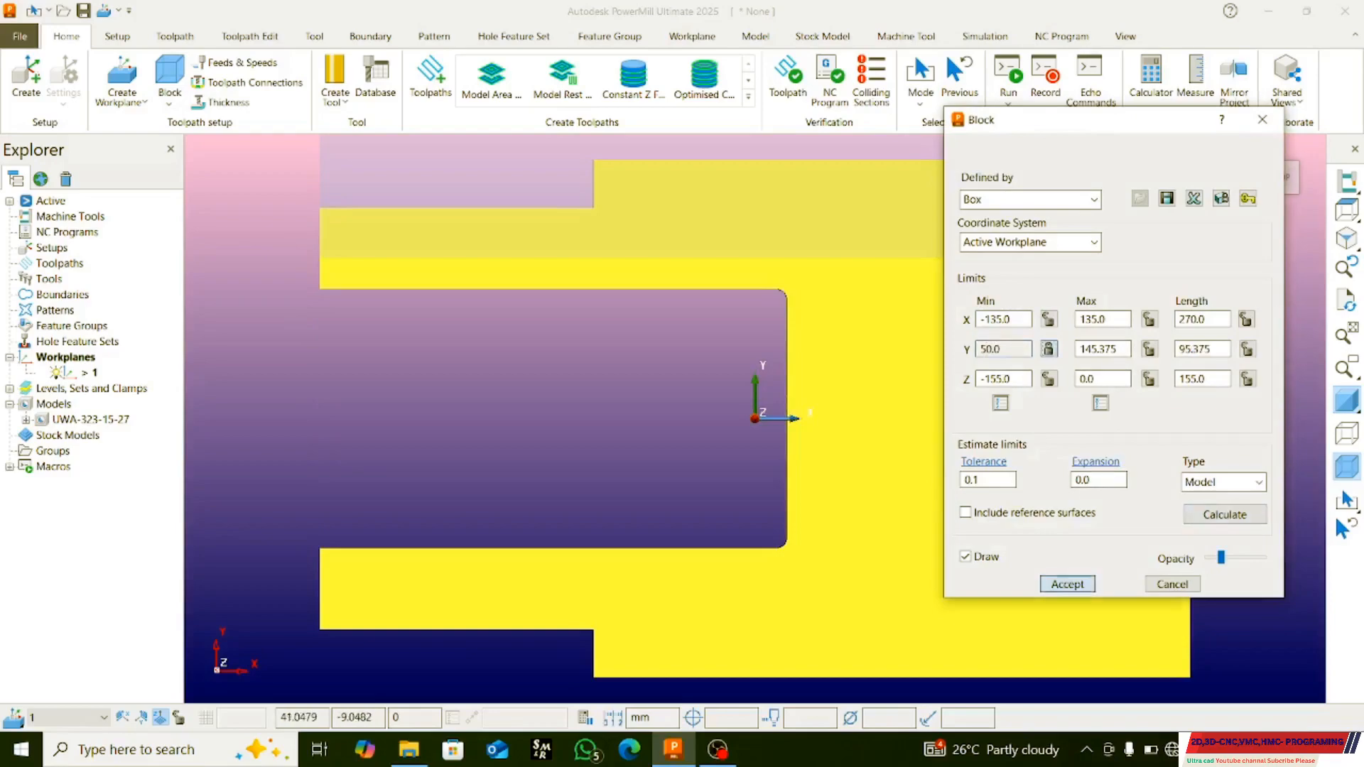
{"action": "scroll", "coordinate": [554, 249], "scroll_direction": "down", "scroll_amount": 2}
{"action": "scroll", "coordinate": [615, 307], "scroll_direction": "down", "scroll_amount": 3}
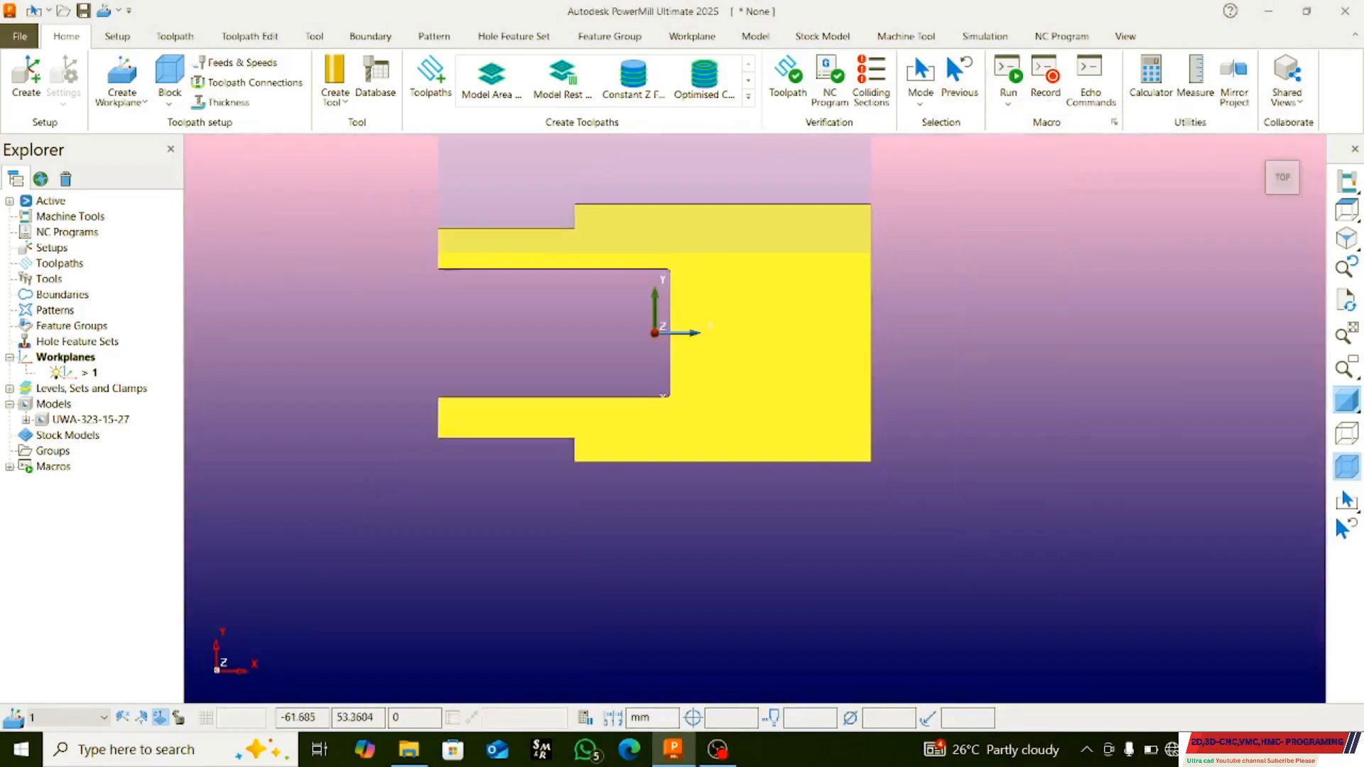
- Recalculate the block around the selected part with its minimum Y limit locked, and clear the model selection
{"action": "left_click", "coordinate": [169, 78]}
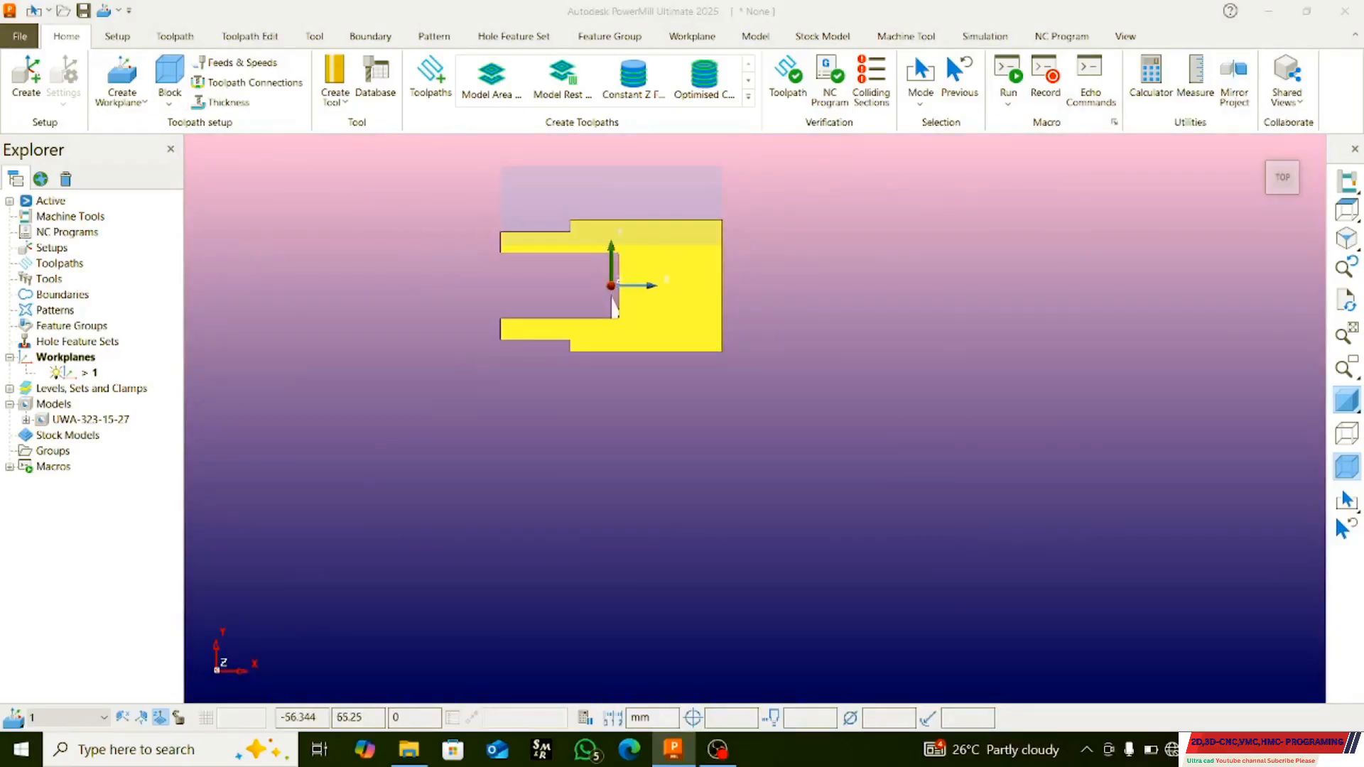
{"action": "left_click", "coordinate": [615, 307]}
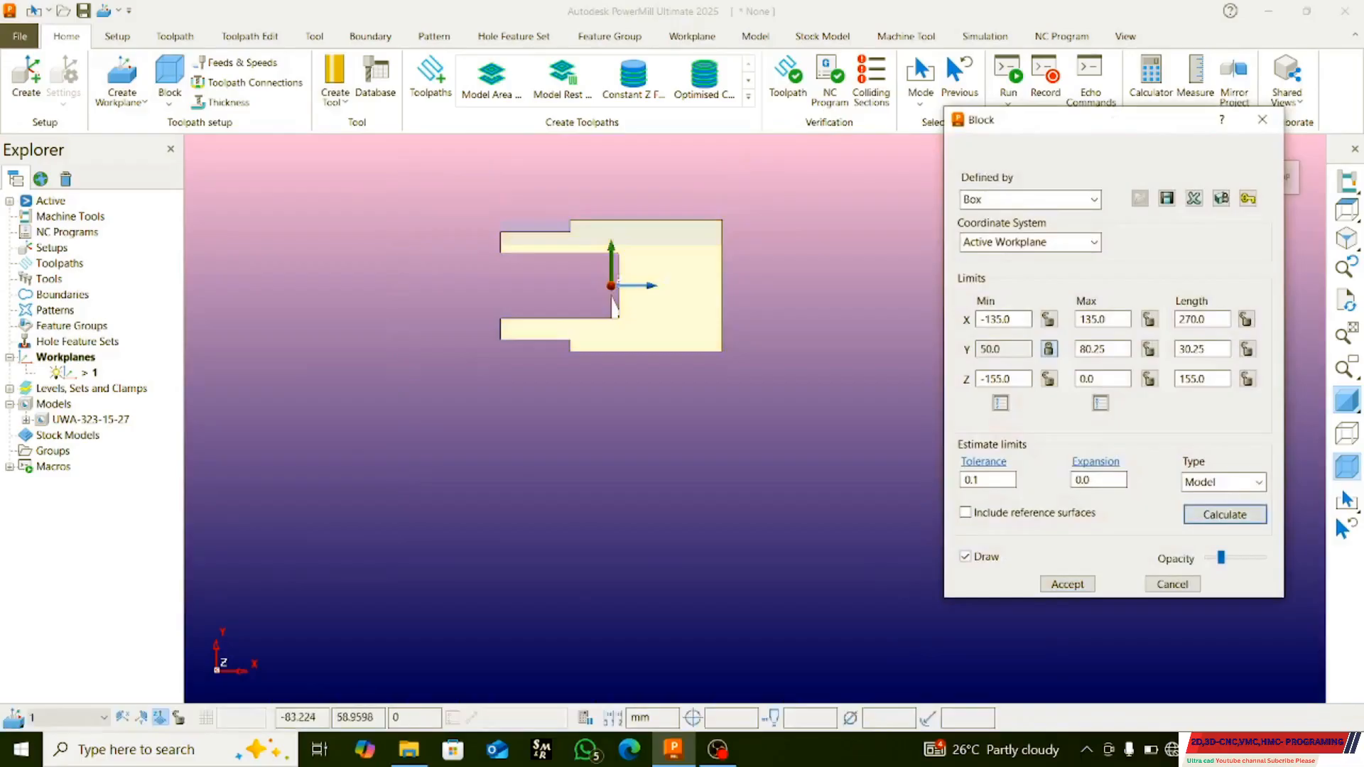
{"action": "right_click", "coordinate": [53, 404]}
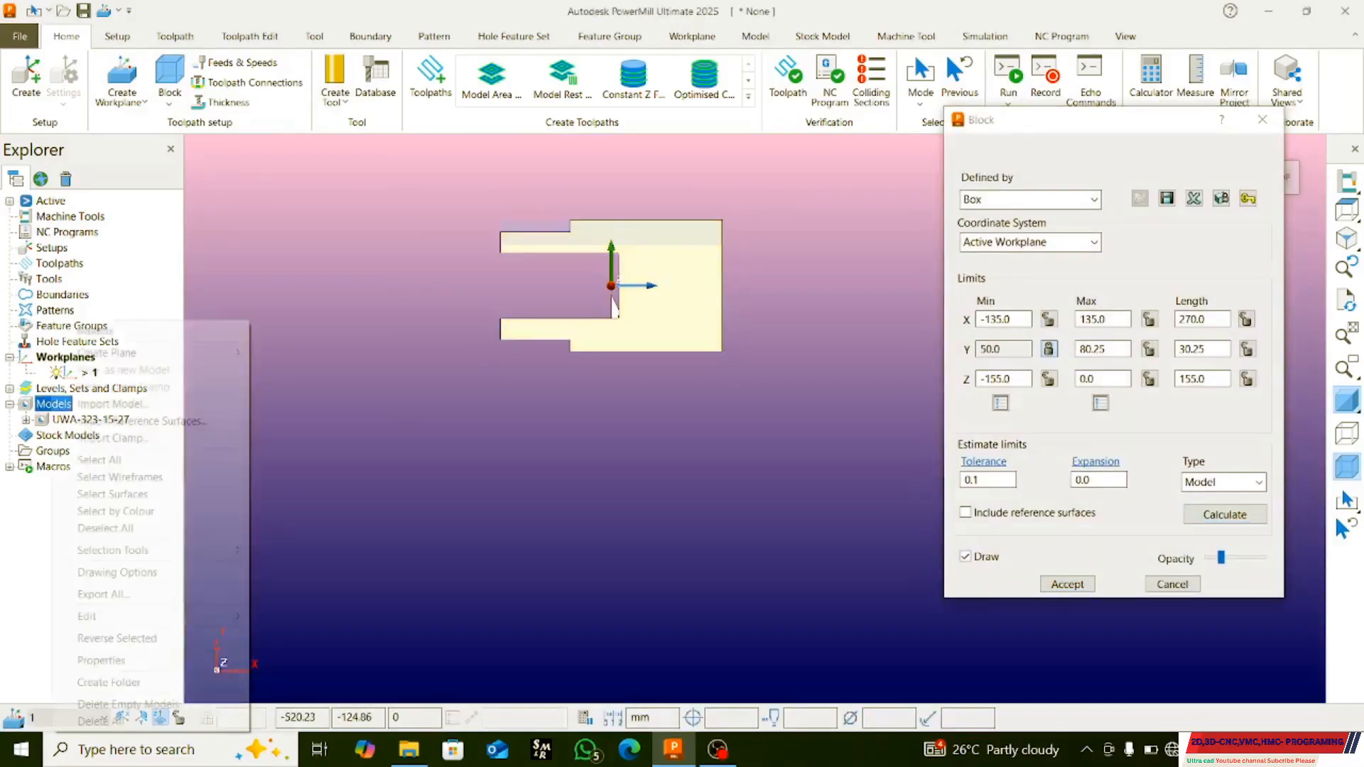
{"action": "left_click", "coordinate": [99, 459]}
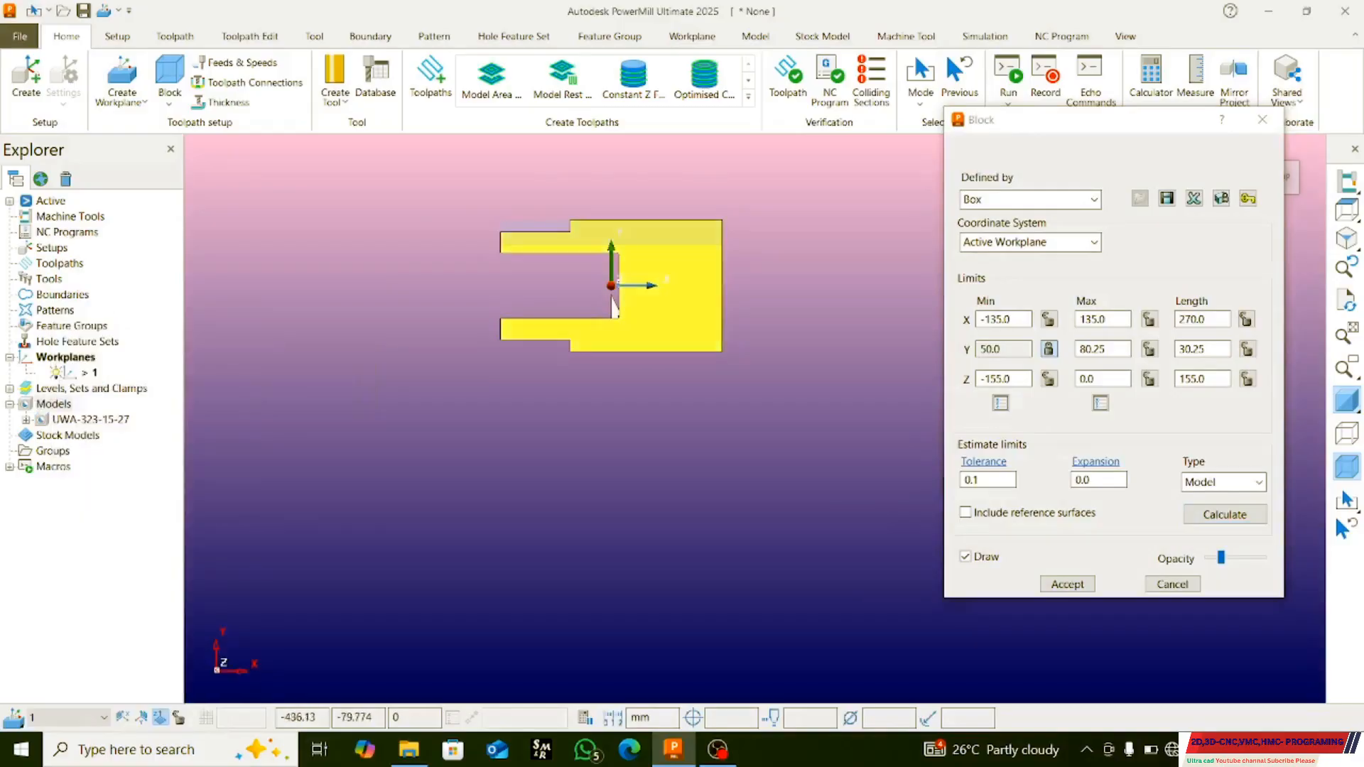
- Create a model plane from the block at a Z value of 0, close the block settings and inspect the plane on the part
{"action": "right_click", "coordinate": [53, 403]}
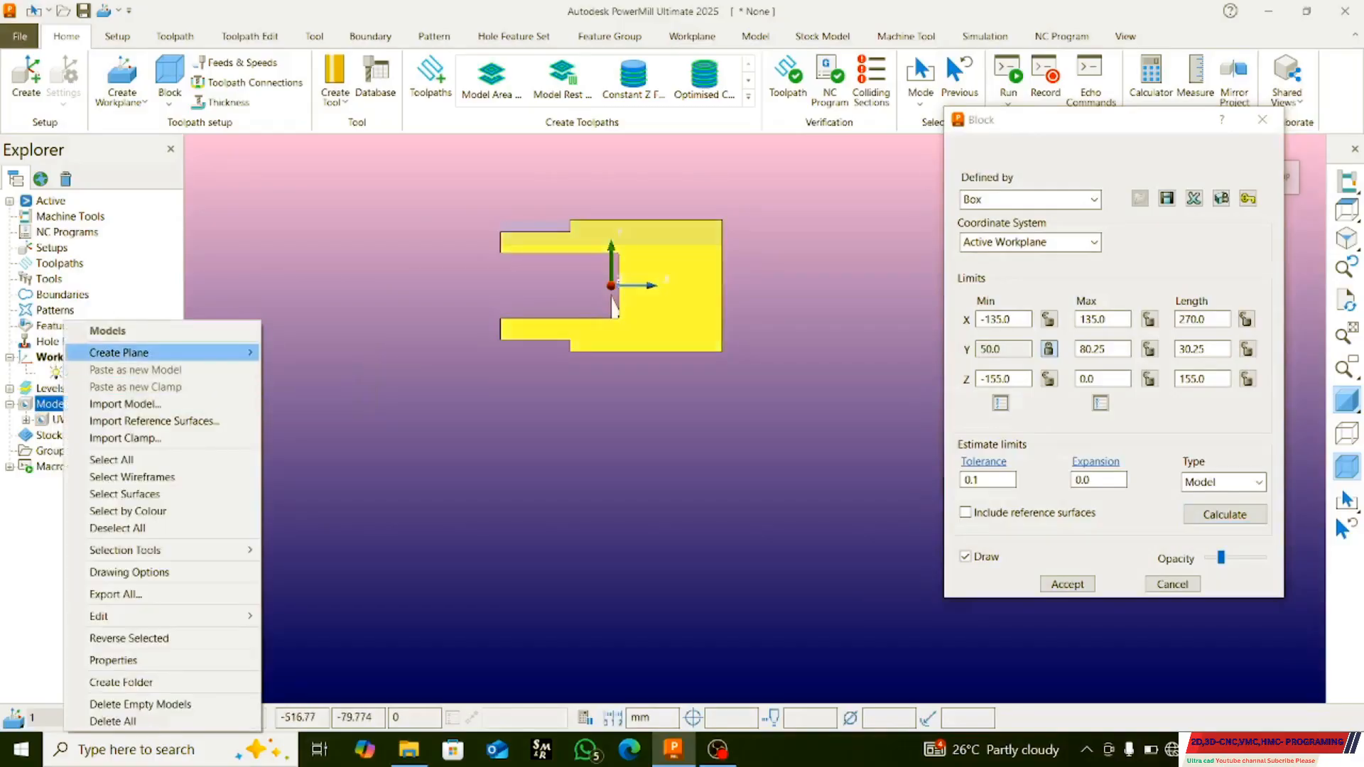
{"action": "mouse_move", "coordinate": [118, 352]}
{"action": "left_click", "coordinate": [313, 352]}
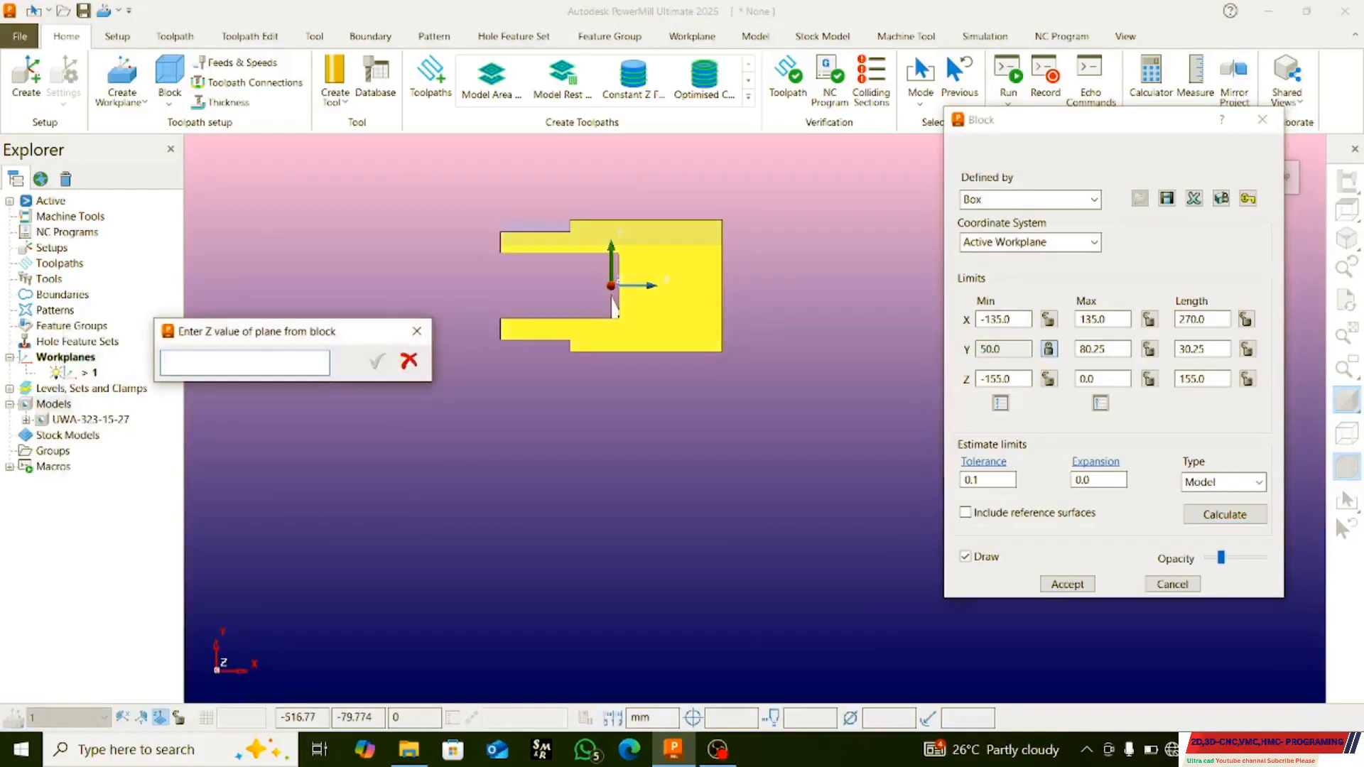
{"action": "type", "text": "0"}
{"action": "key", "text": "Return"}
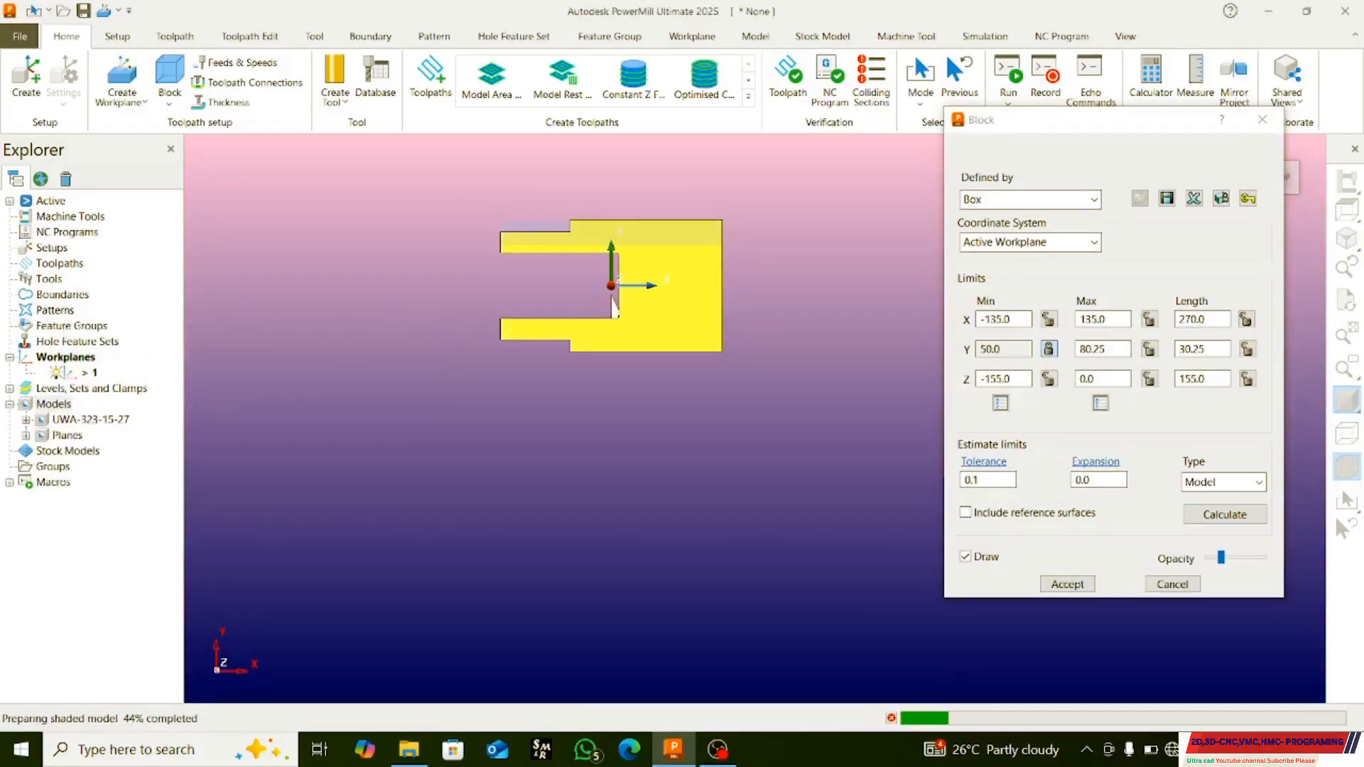
{"action": "scroll", "coordinate": [614, 305], "scroll_direction": "up", "scroll_amount": 3}
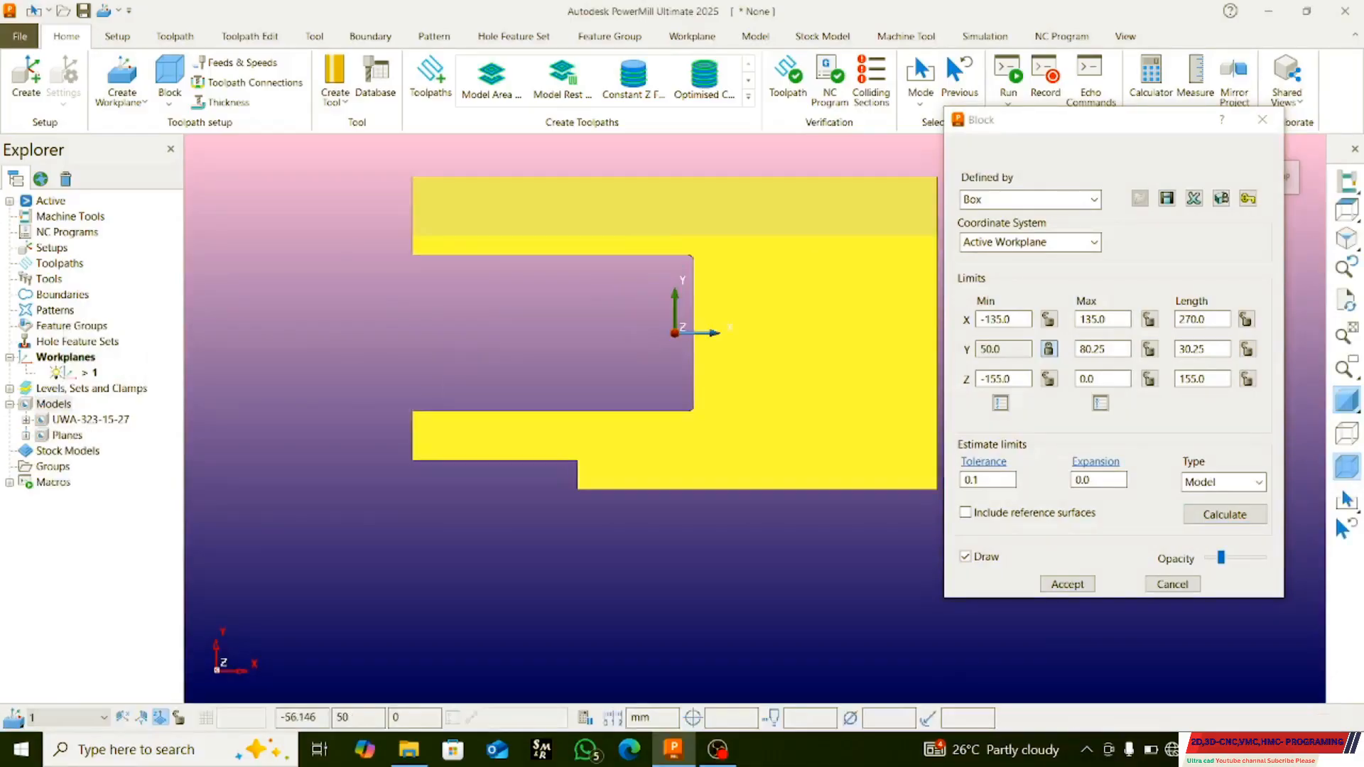
{"action": "middle_click_drag", "start_coordinate": [567, 305], "coordinate": [682, 284]}
{"action": "scroll", "coordinate": [738, 213], "scroll_direction": "up", "scroll_amount": 2}
{"action": "left_click", "coordinate": [1262, 119]}
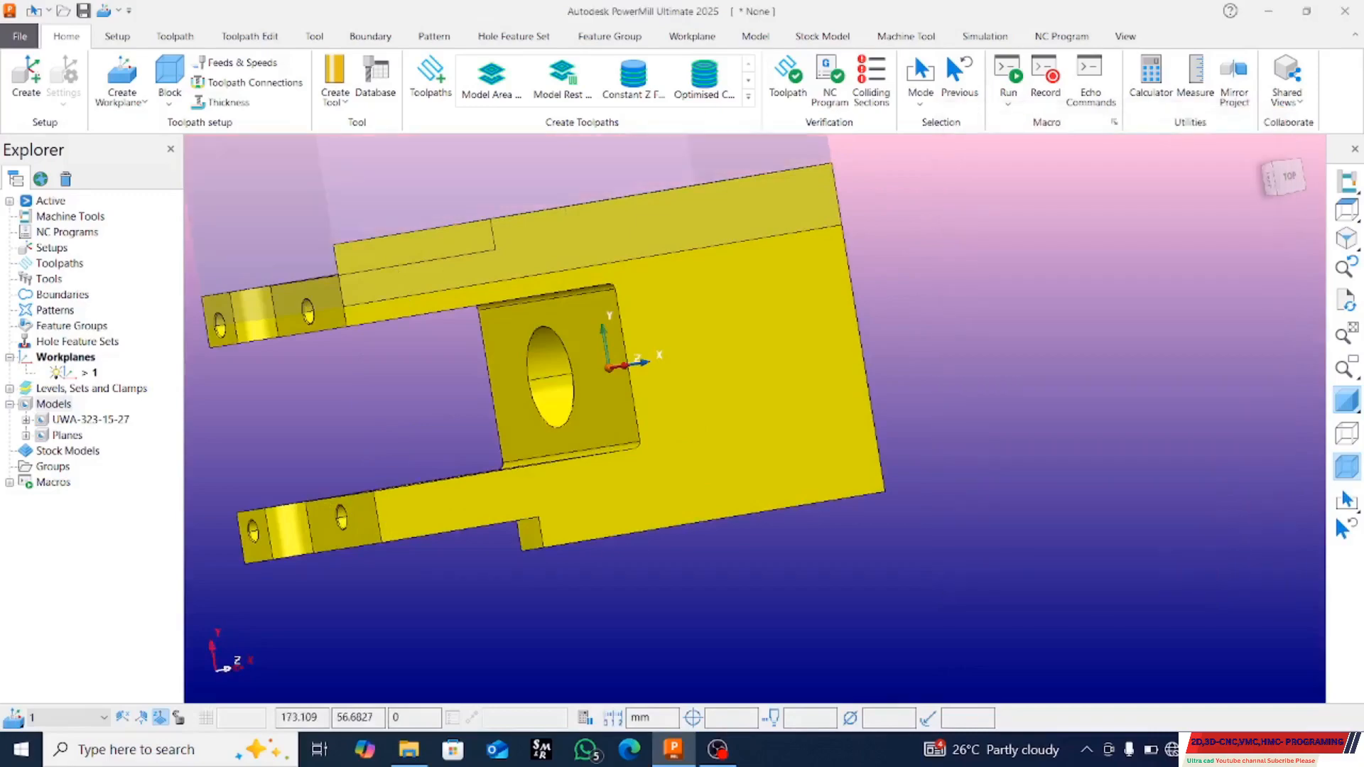
{"action": "left_click", "coordinate": [1346, 209]}
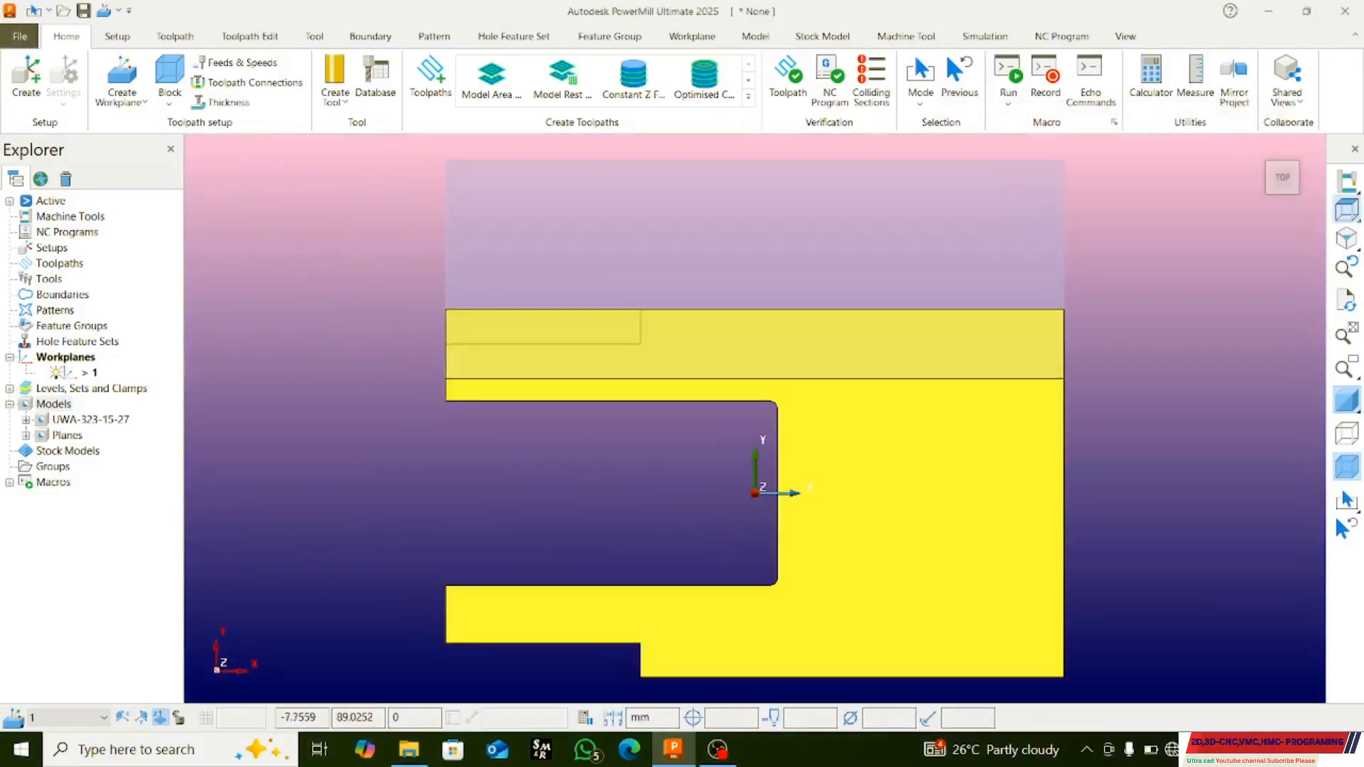
{"action": "middle_click_drag", "start_coordinate": [611, 440], "coordinate": [817, 380]}
{"action": "scroll", "coordinate": [782, 355], "scroll_direction": "down", "scroll_amount": 2}
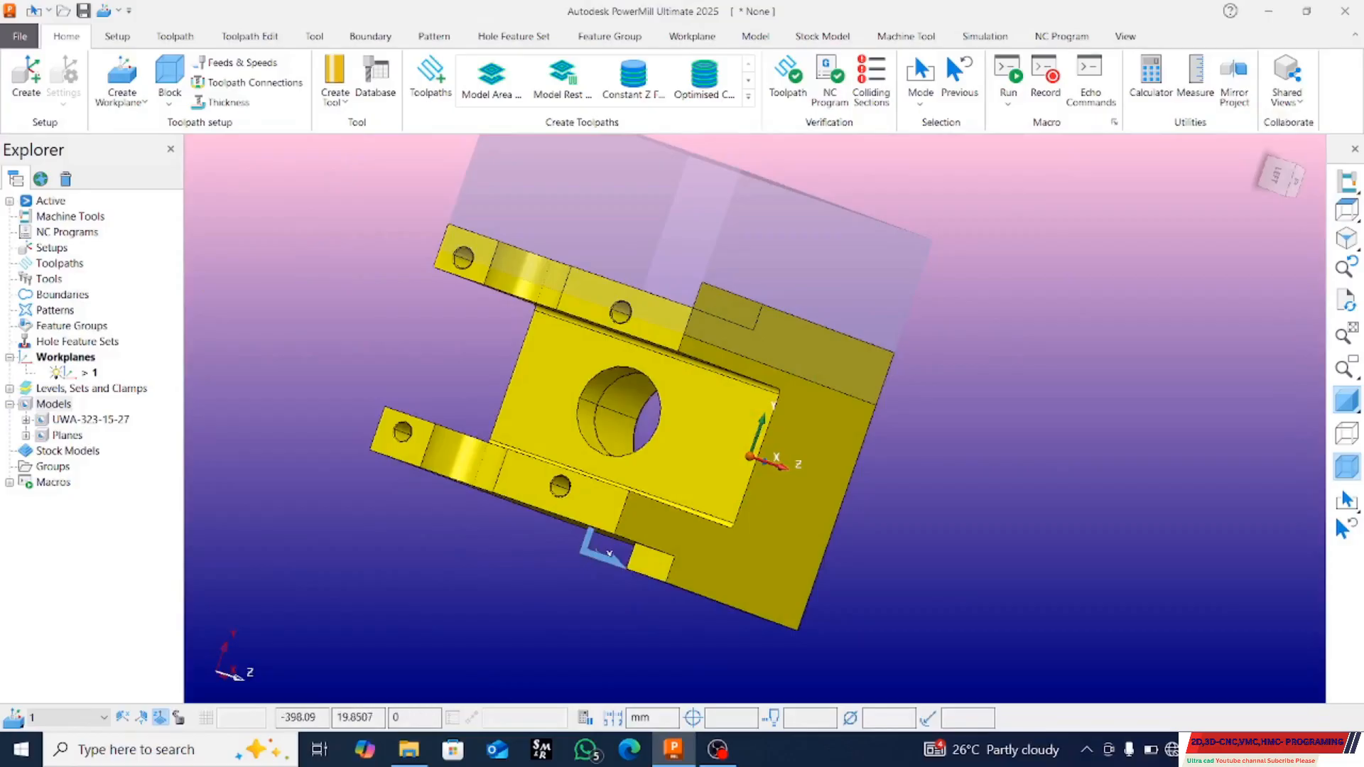
- Select the whole model, unlock the block's minimum Y limit, recalculate the block around the full part and accept it
{"action": "left_click", "coordinate": [1346, 210]}
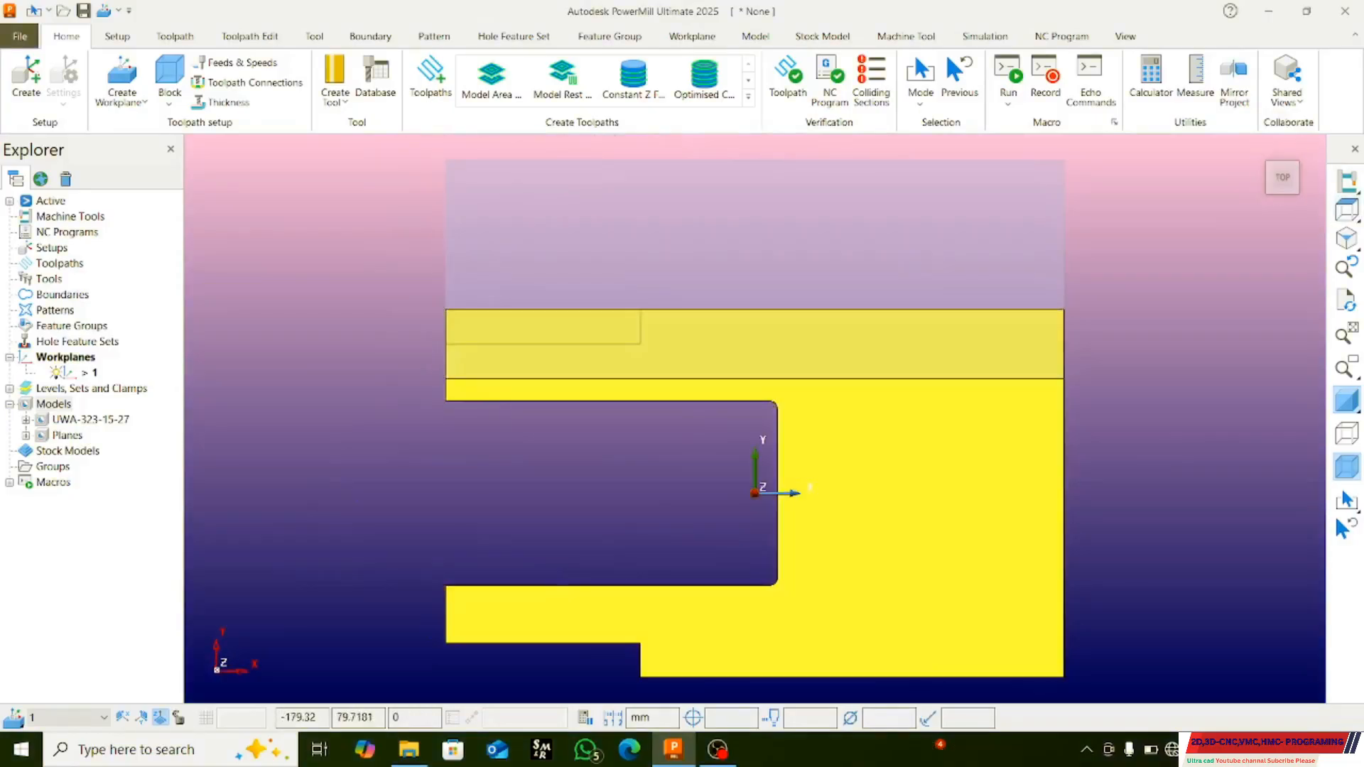
{"action": "scroll", "coordinate": [642, 340], "scroll_direction": "down", "scroll_amount": 2}
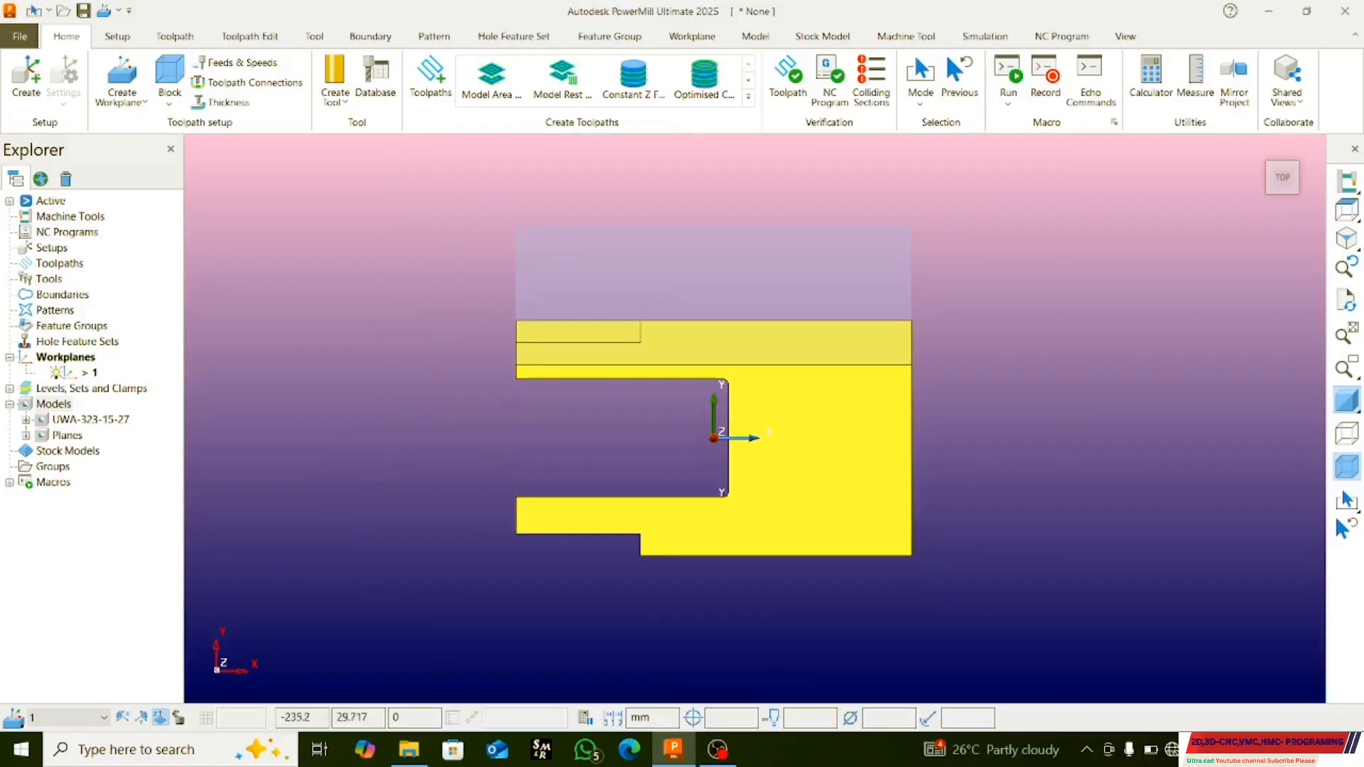
{"action": "left_click_drag", "start_coordinate": [374, 241], "coordinate": [980, 598]}
{"action": "left_click", "coordinate": [170, 76]}
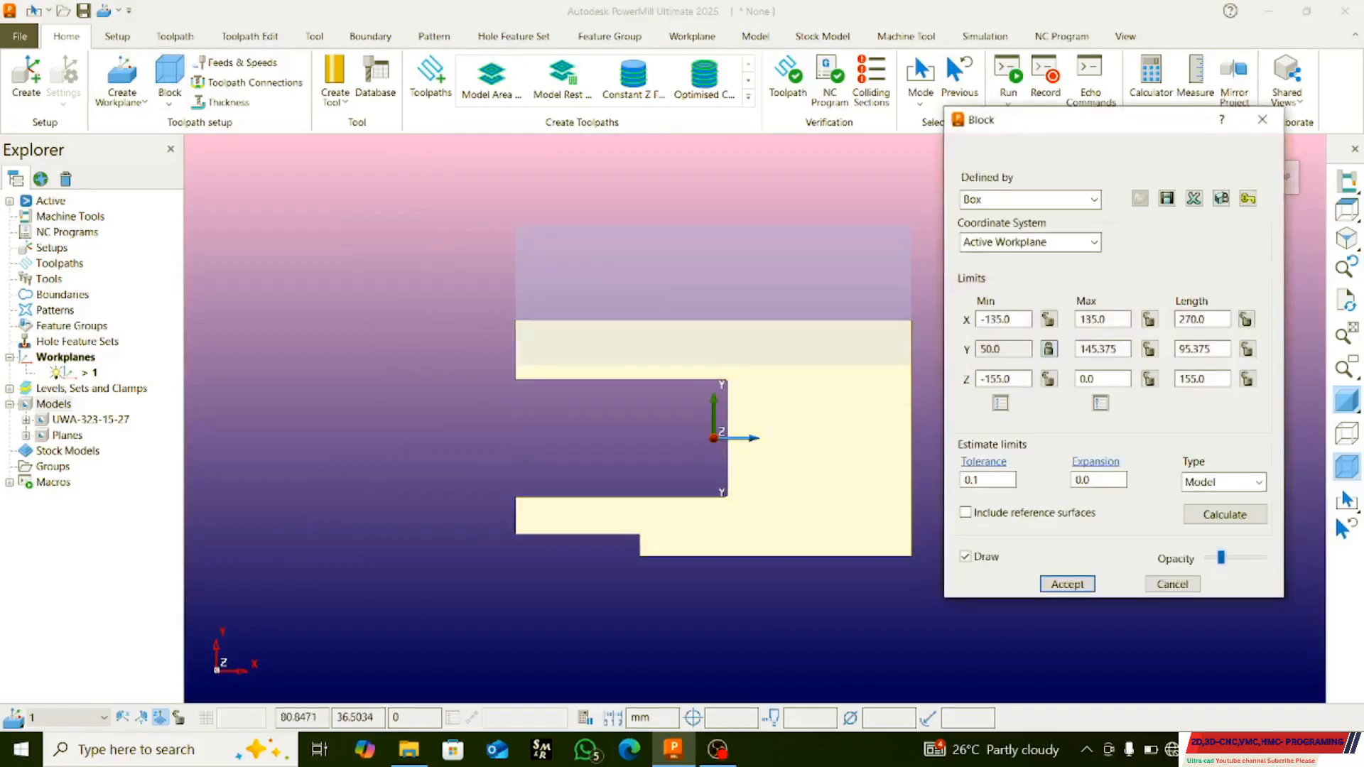
{"action": "left_click", "coordinate": [1225, 514]}
{"action": "left_click", "coordinate": [1048, 349]}
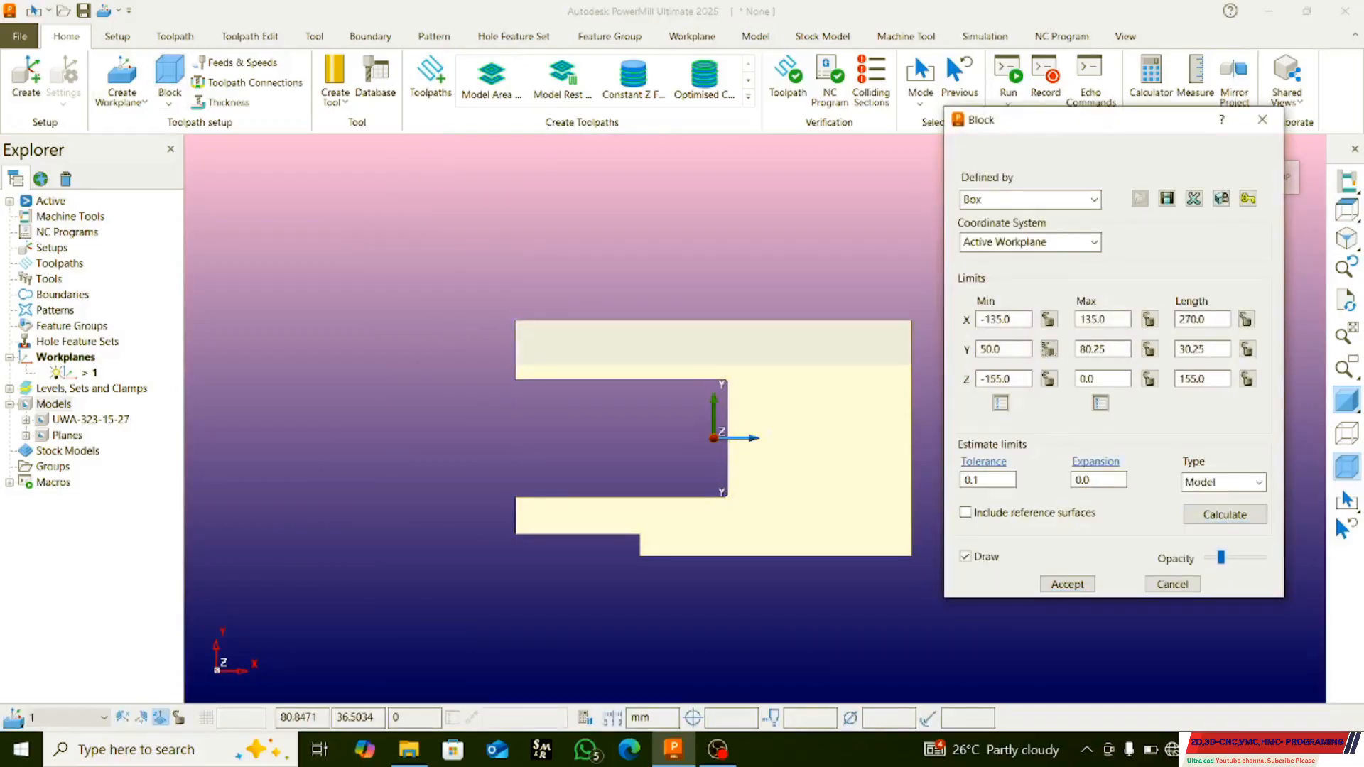
{"action": "left_click", "coordinate": [1224, 514]}
{"action": "left_click", "coordinate": [1224, 514]}
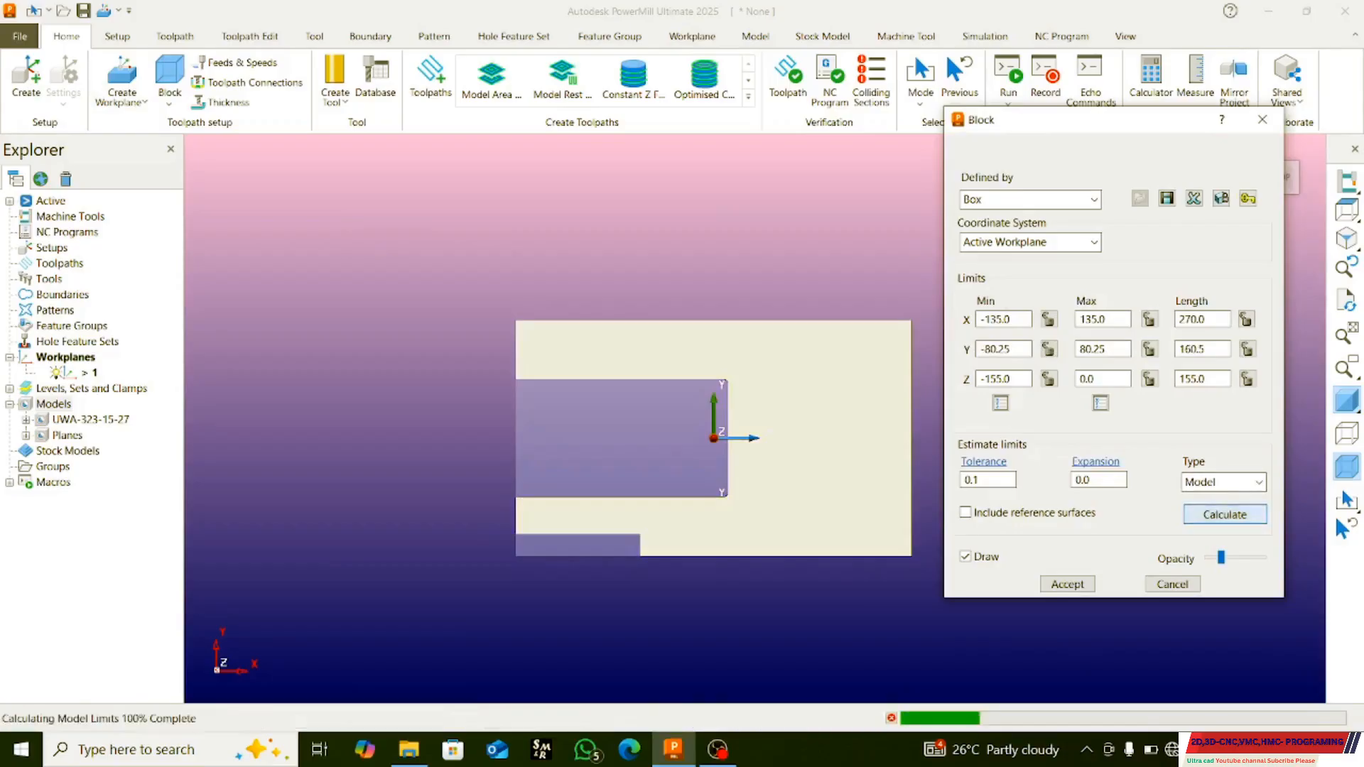
{"action": "left_click", "coordinate": [1067, 584]}
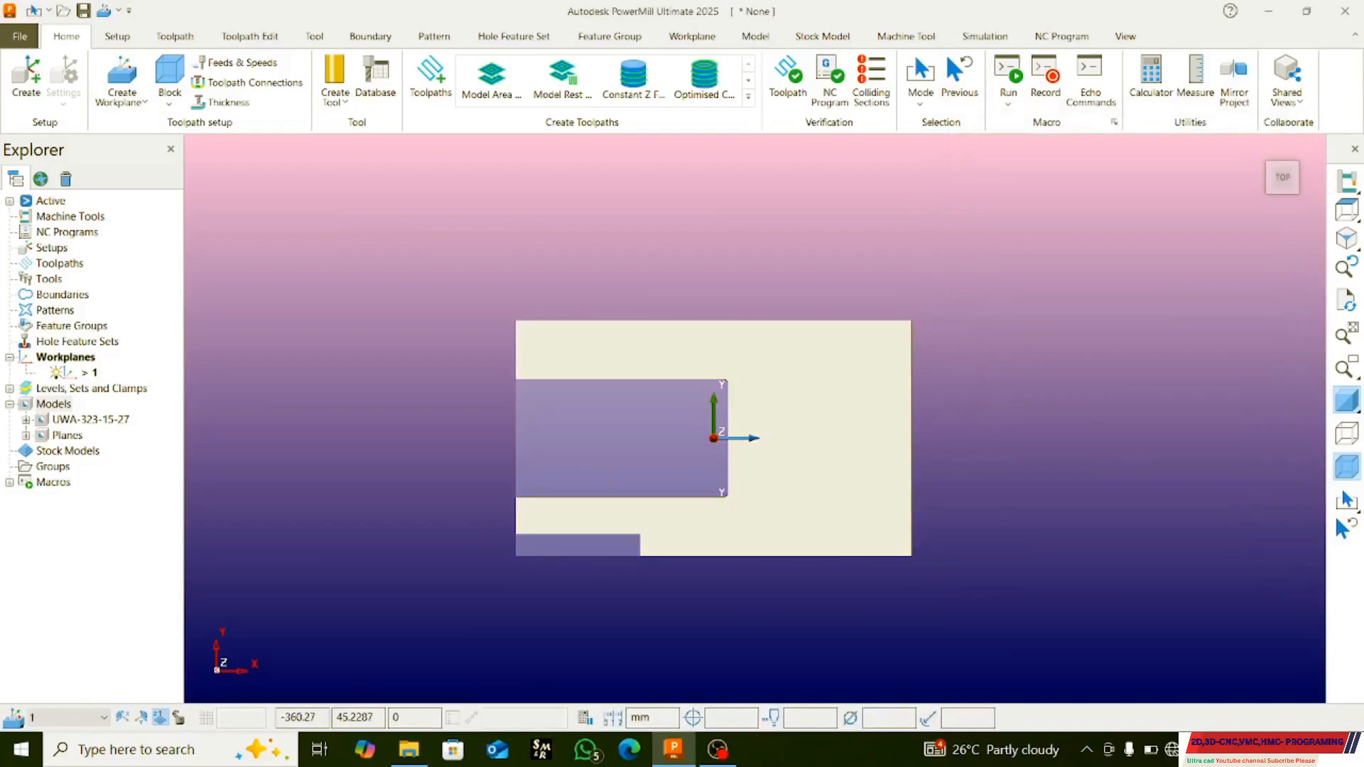
- Create a workplane positioned using the block, at the centre of its end face on the slot's open side
{"action": "right_click", "coordinate": [66, 357]}
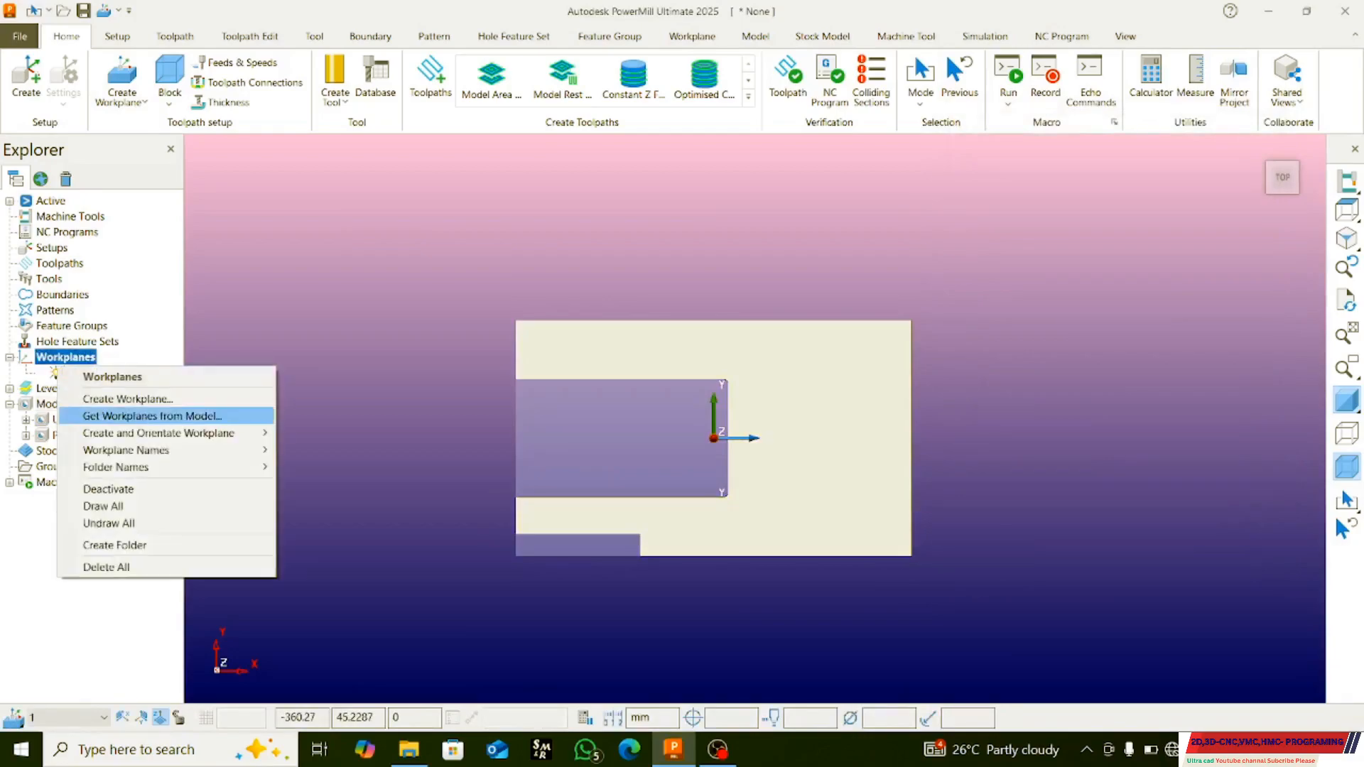
{"action": "mouse_move", "coordinate": [159, 433]}
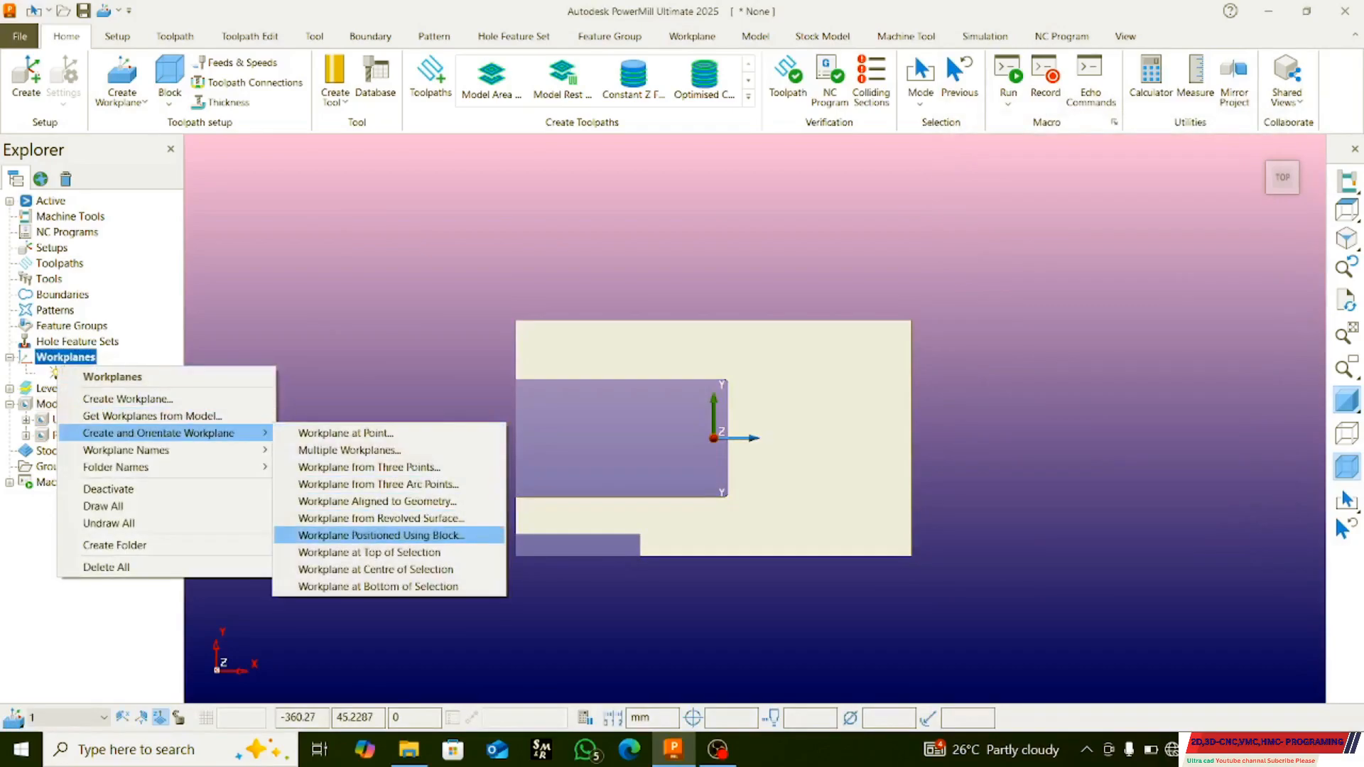
{"action": "left_click", "coordinate": [381, 534]}
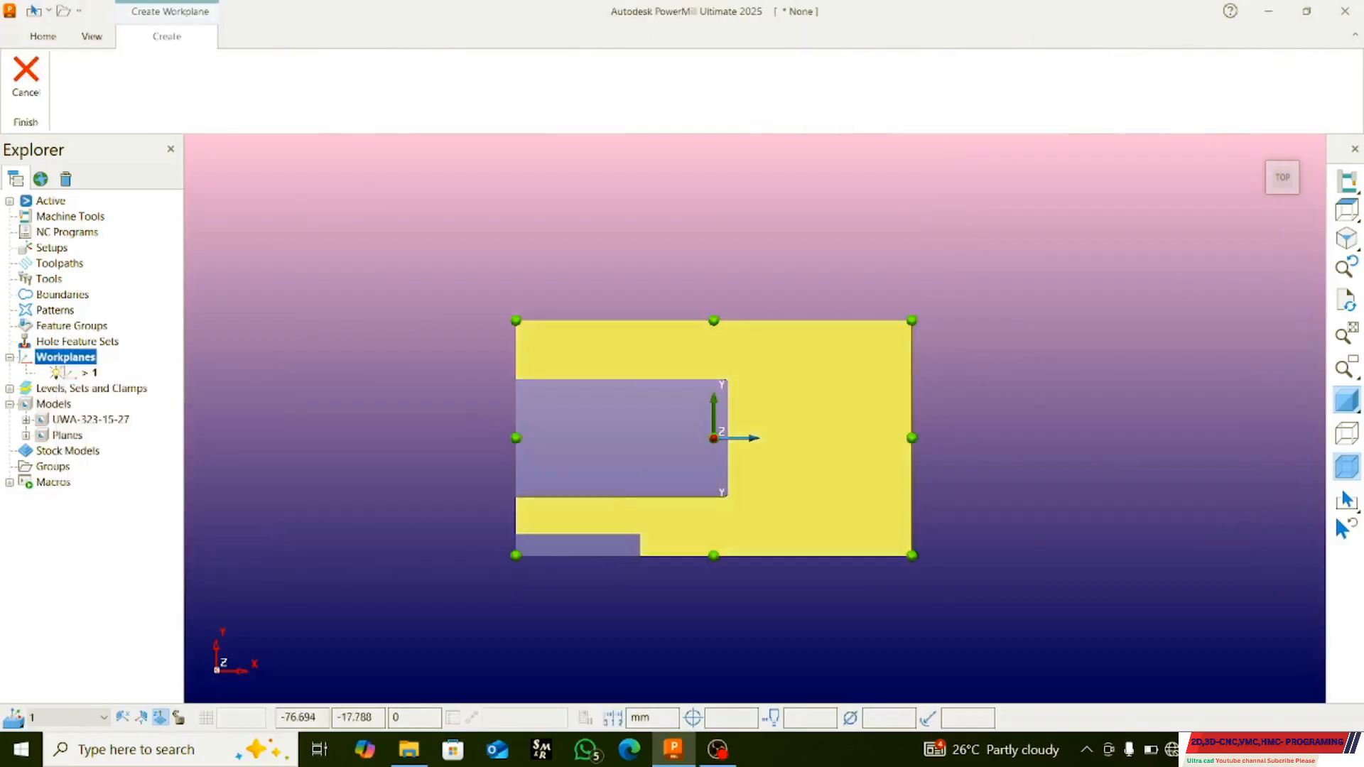
{"action": "middle_click_drag", "start_coordinate": [590, 441], "coordinate": [958, 399]}
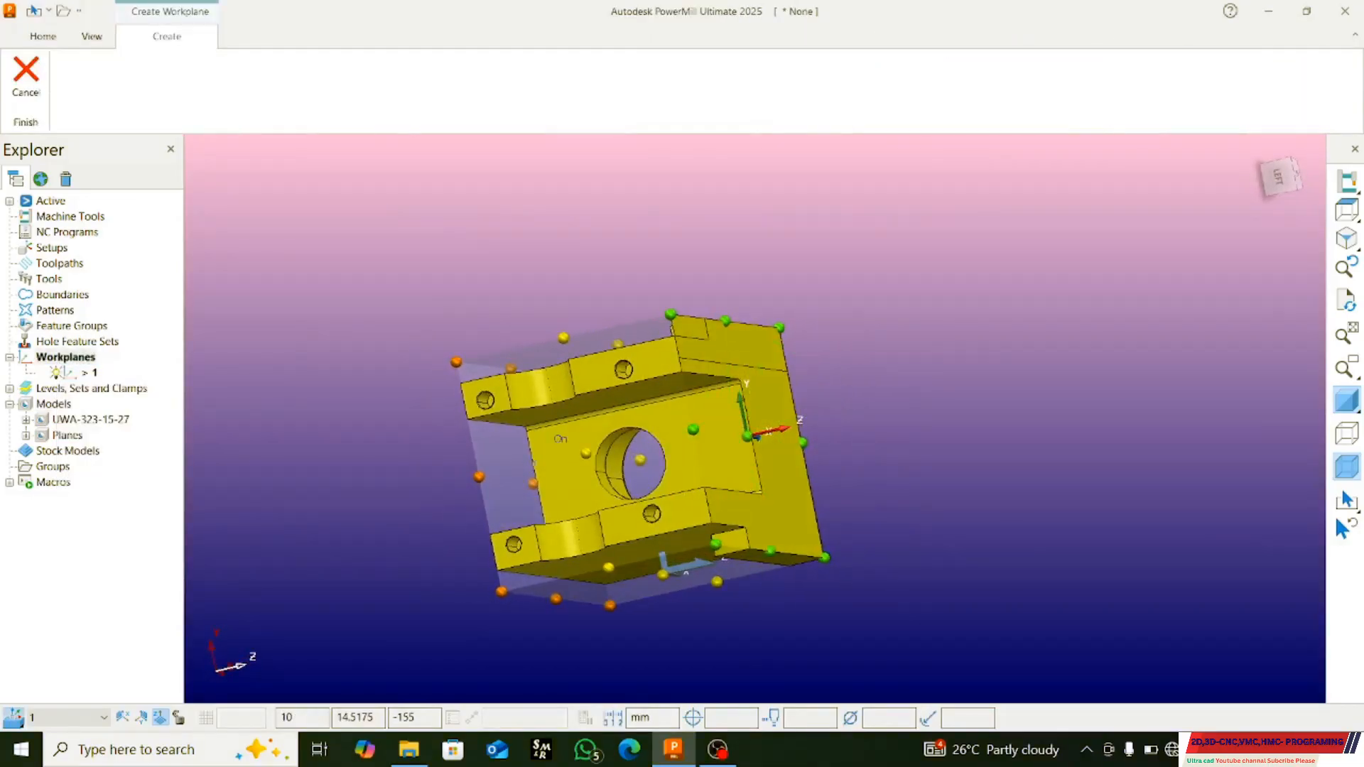
{"action": "left_click", "coordinate": [586, 453]}
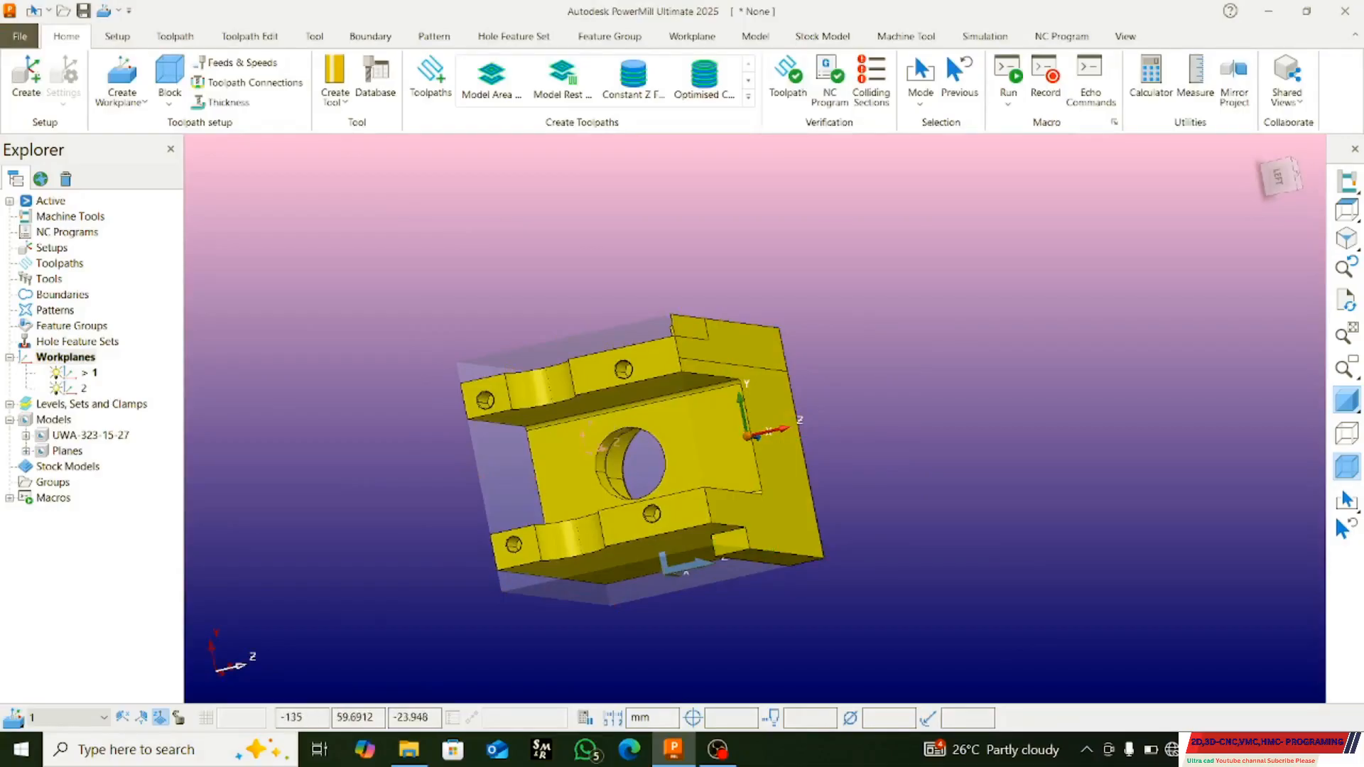
- Activate workplane 2 and check its axis orientation against the part and block
{"action": "right_click", "coordinate": [83, 390]}
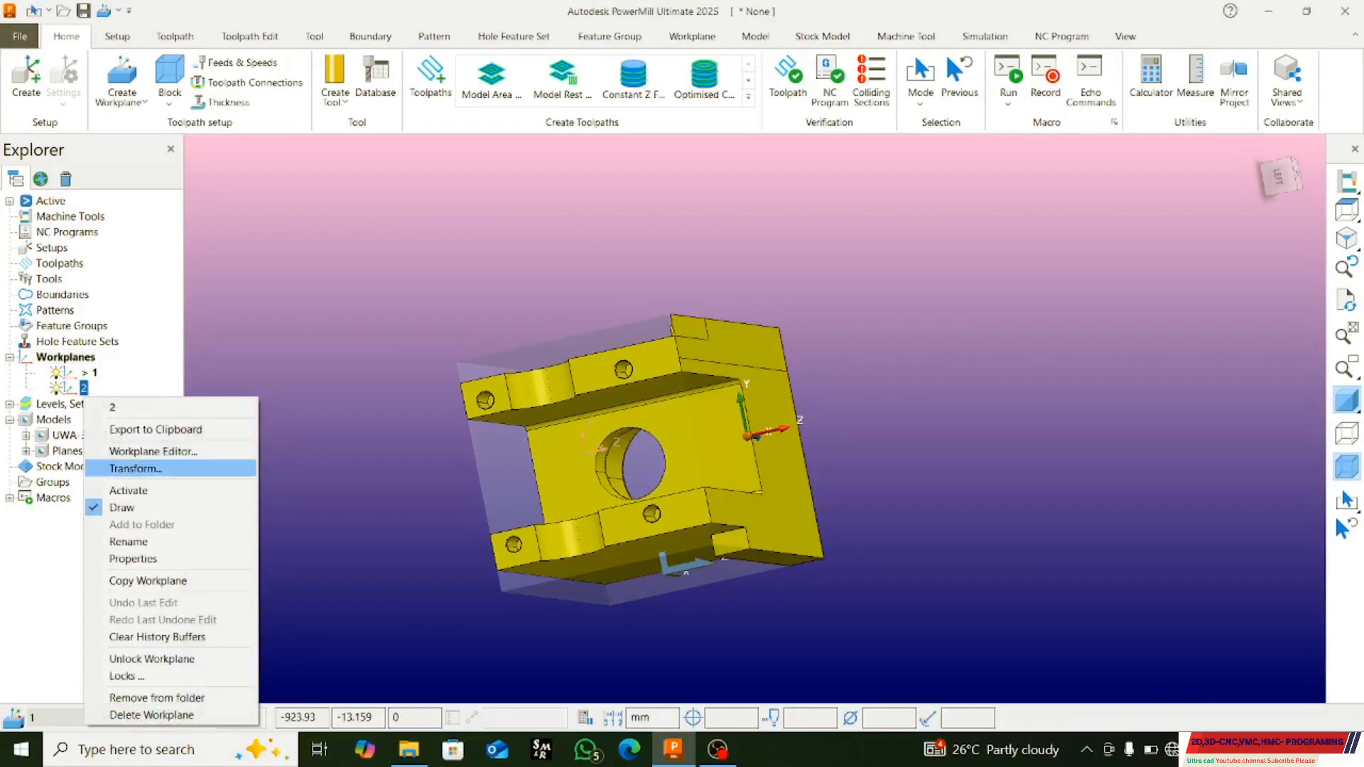
{"action": "left_click", "coordinate": [128, 489]}
{"action": "middle_click_drag", "start_coordinate": [603, 441], "coordinate": [742, 418]}
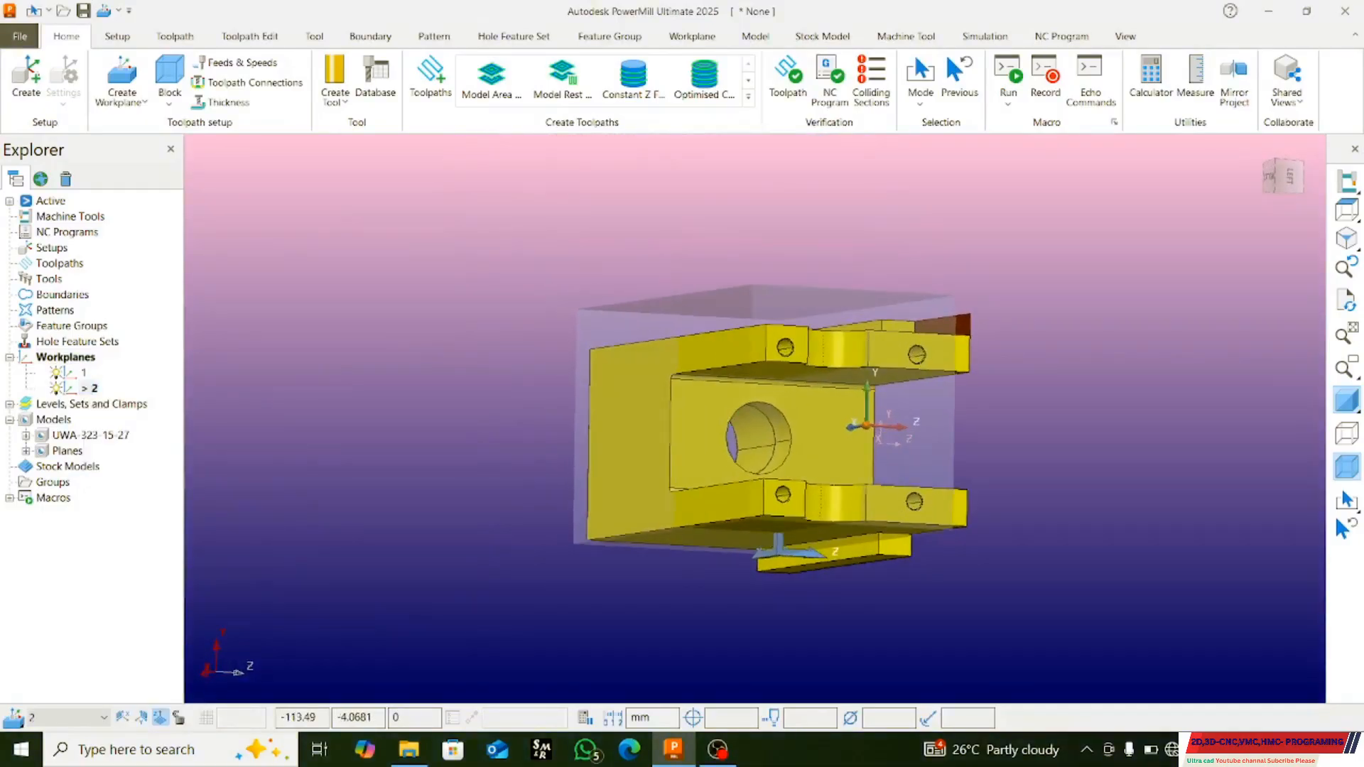
{"action": "middle_click_drag", "start_coordinate": [852, 427], "coordinate": [766, 428]}
- Twist workplane 2 by 270 degrees around its Y axis and accept the workplane edit
{"action": "left_click", "coordinate": [691, 37]}
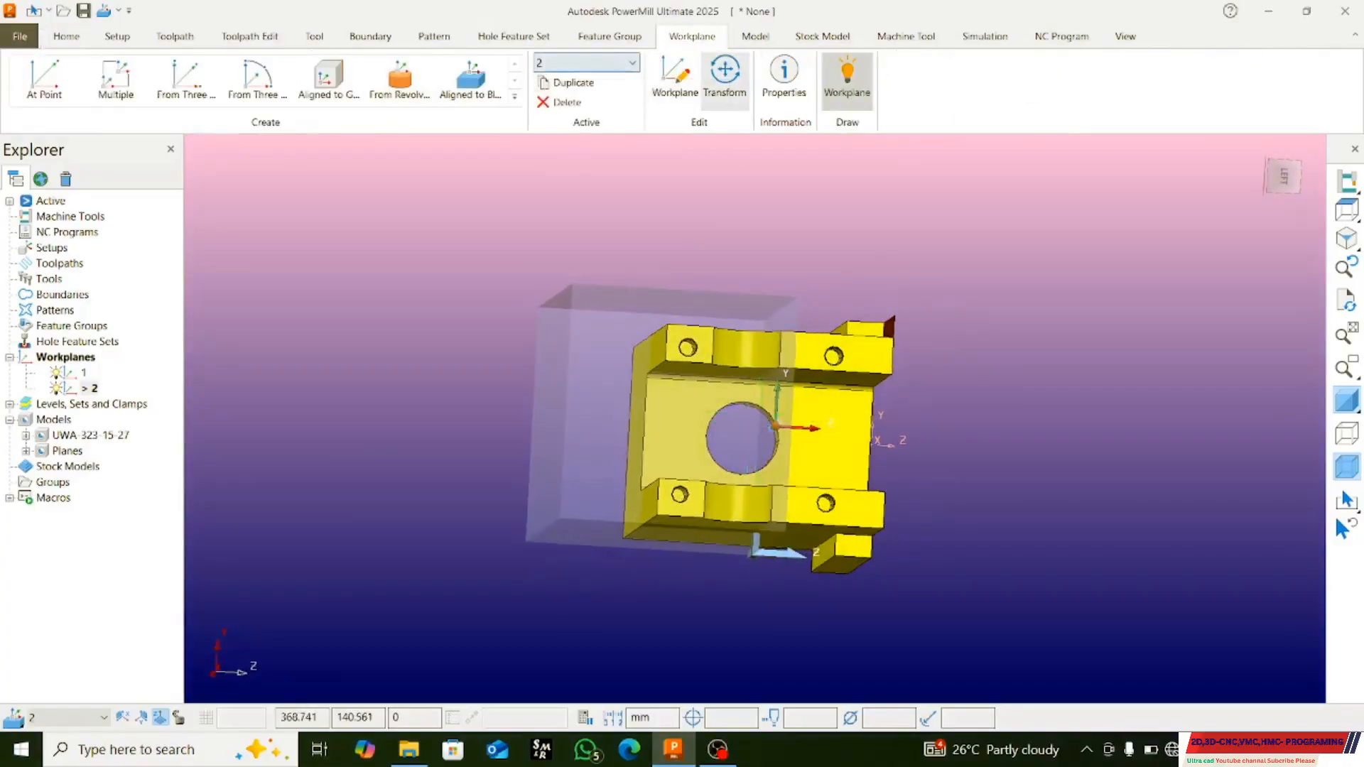
{"action": "left_click", "coordinate": [725, 71]}
{"action": "left_click", "coordinate": [230, 75]}
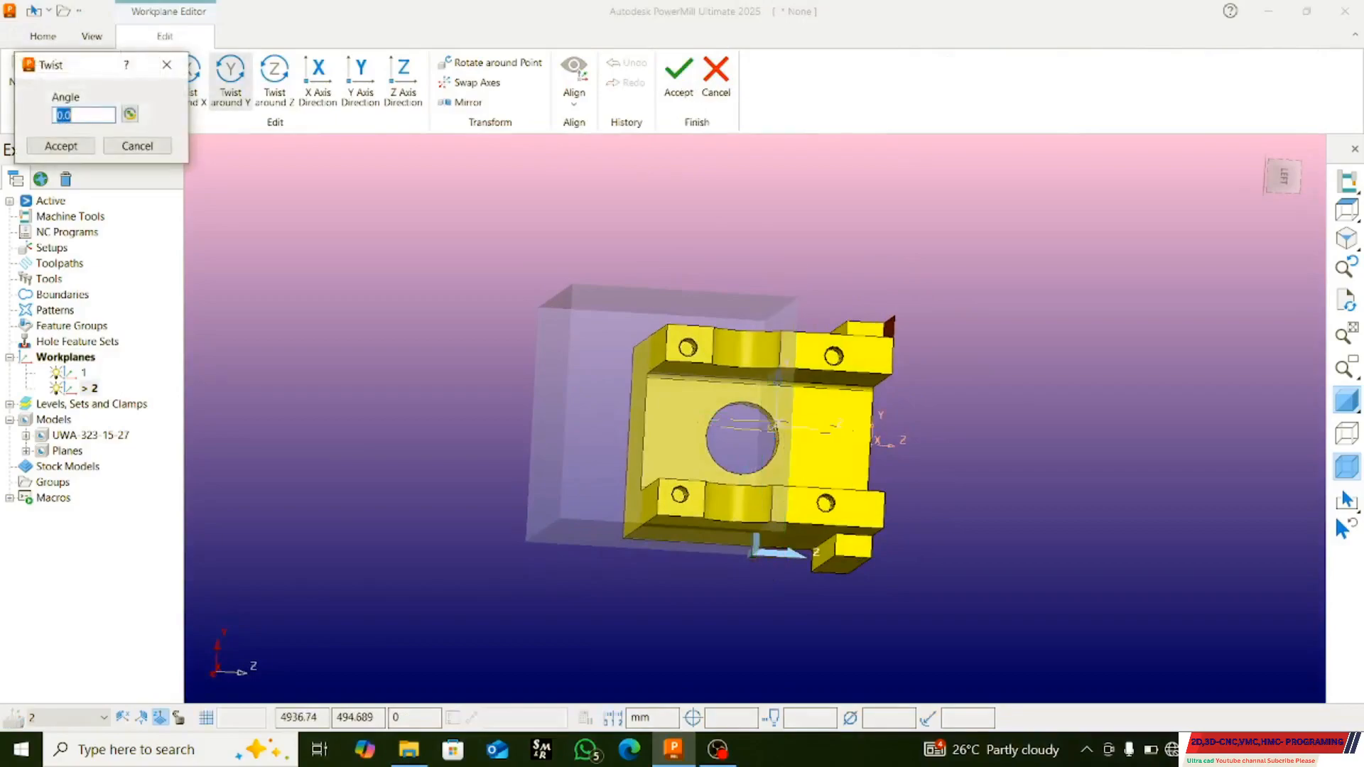
{"action": "type", "text": "90"}
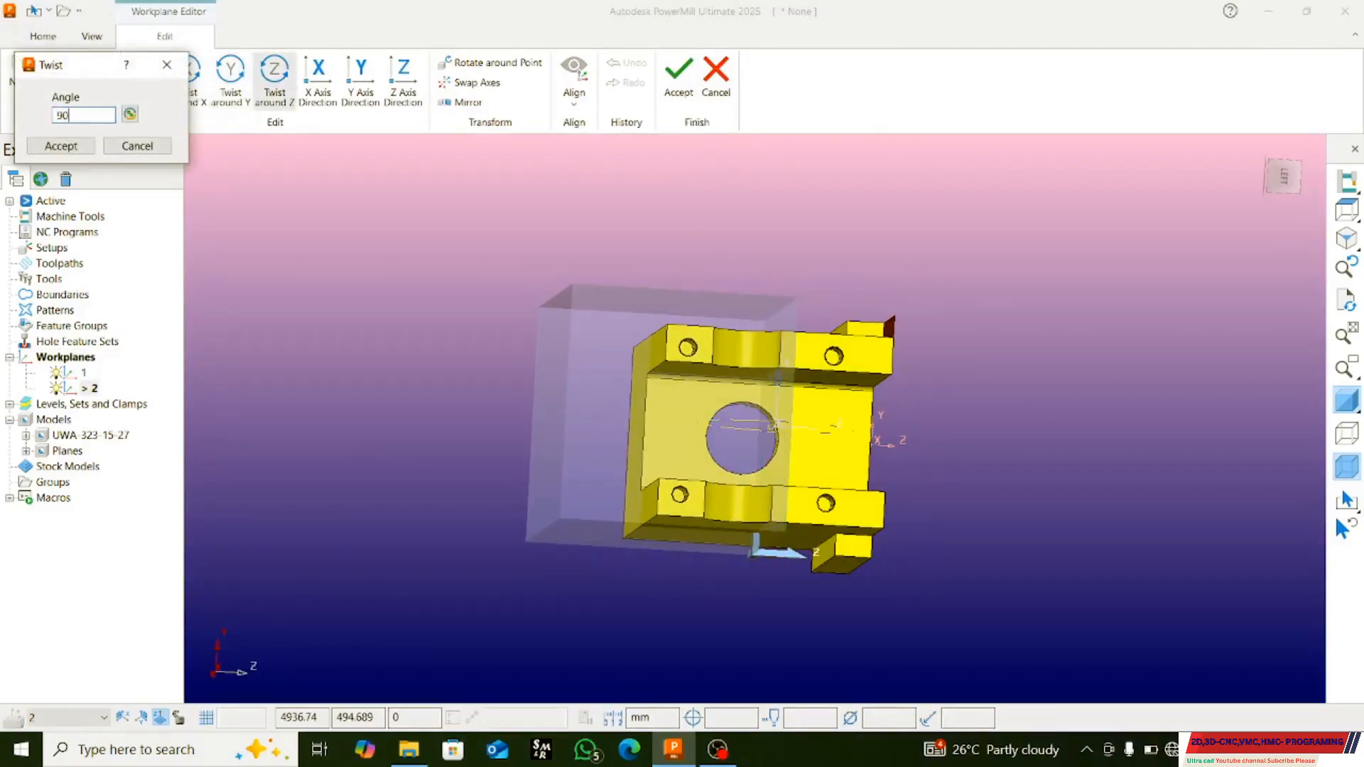
{"action": "key", "text": "Return"}
{"action": "key", "text": "Return"}
{"action": "key", "text": "Return"}
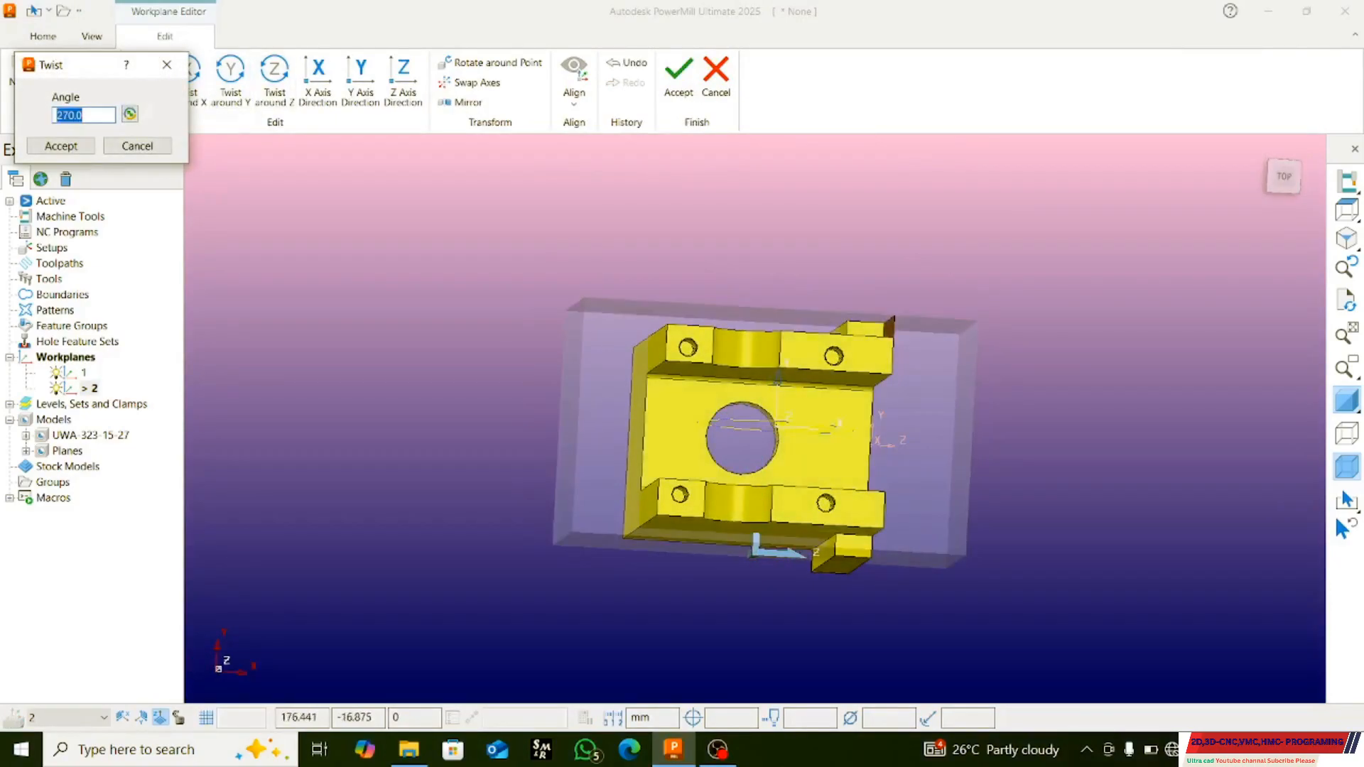
{"action": "middle_click_drag", "start_coordinate": [863, 464], "coordinate": [845, 338]}
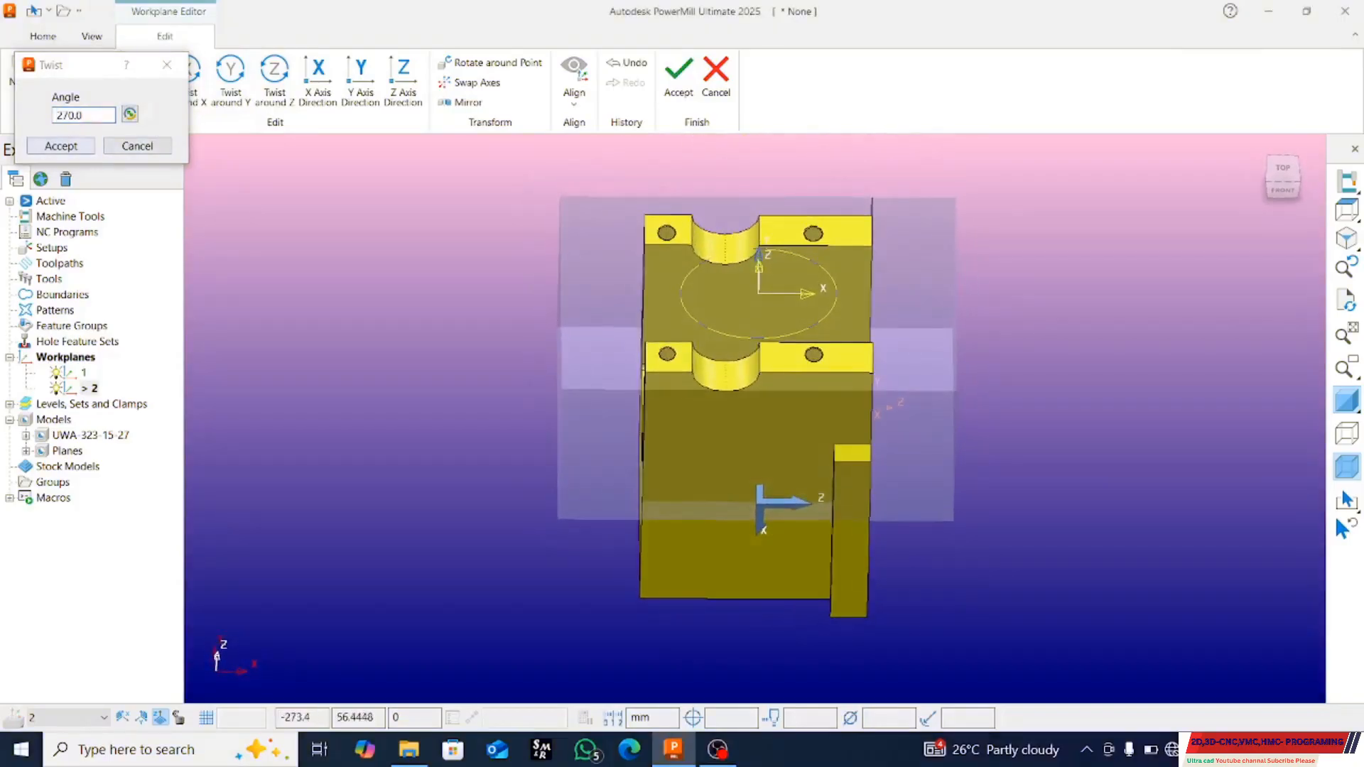
{"action": "left_click", "coordinate": [61, 146]}
{"action": "left_click", "coordinate": [678, 78]}
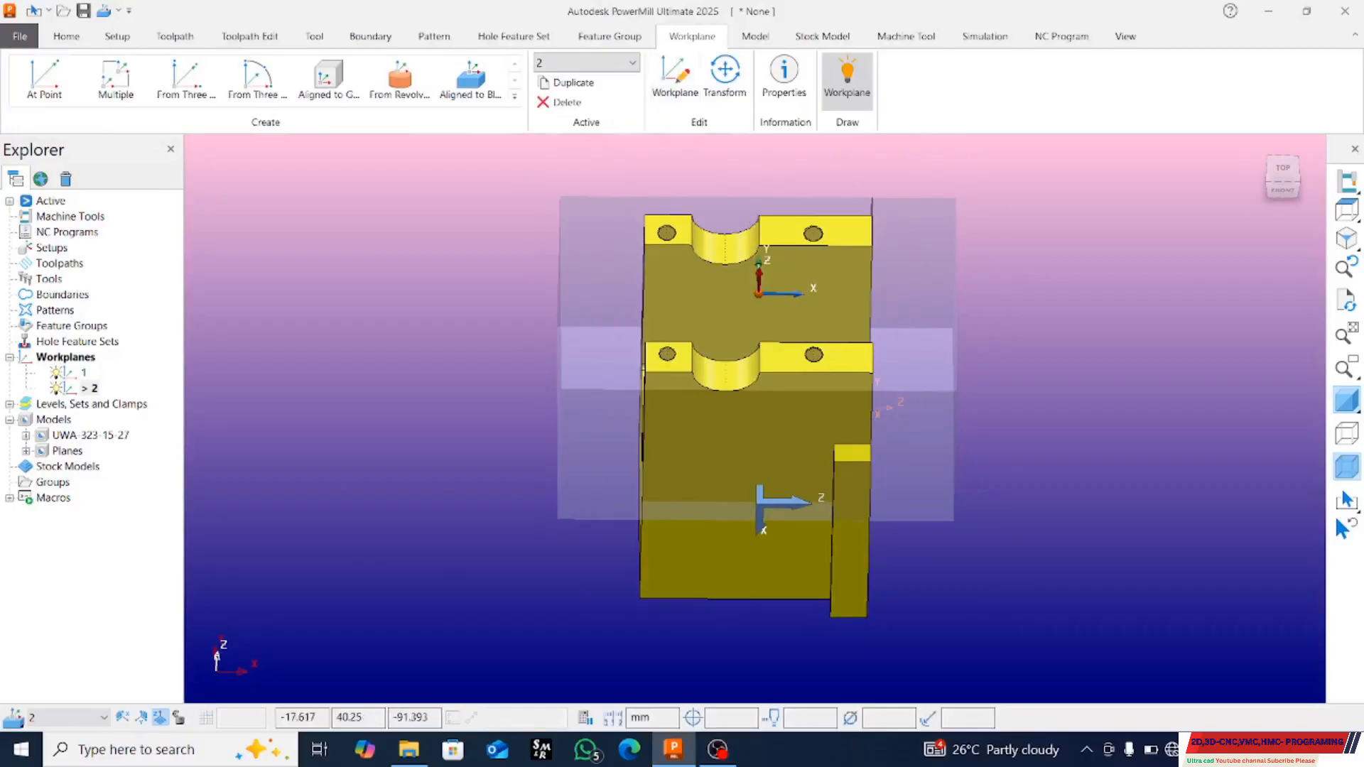
- Select the whole model in the new workplane's top view, recalculate the block in the active workplane and accept it
{"action": "key", "text": "ctrl+5"}
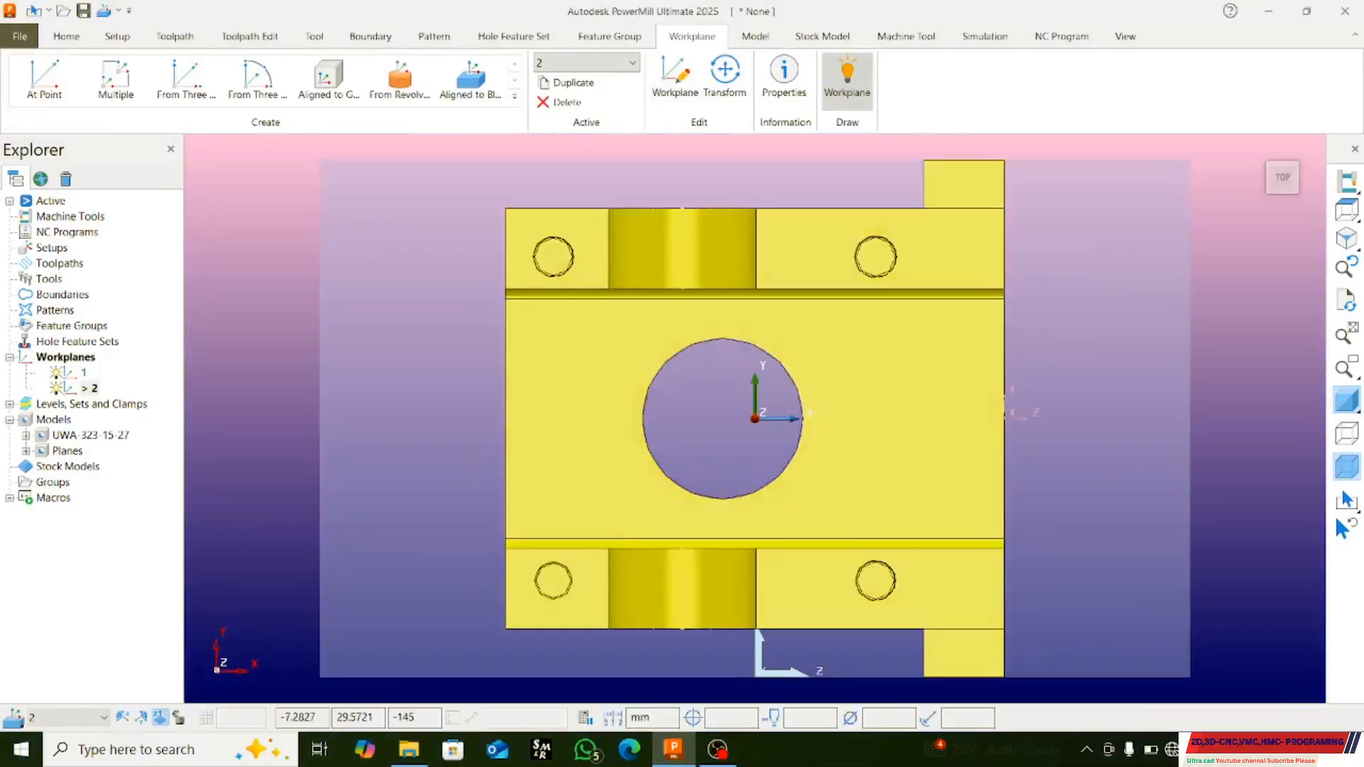
{"action": "scroll", "coordinate": [774, 460], "scroll_direction": "down", "scroll_amount": 2}
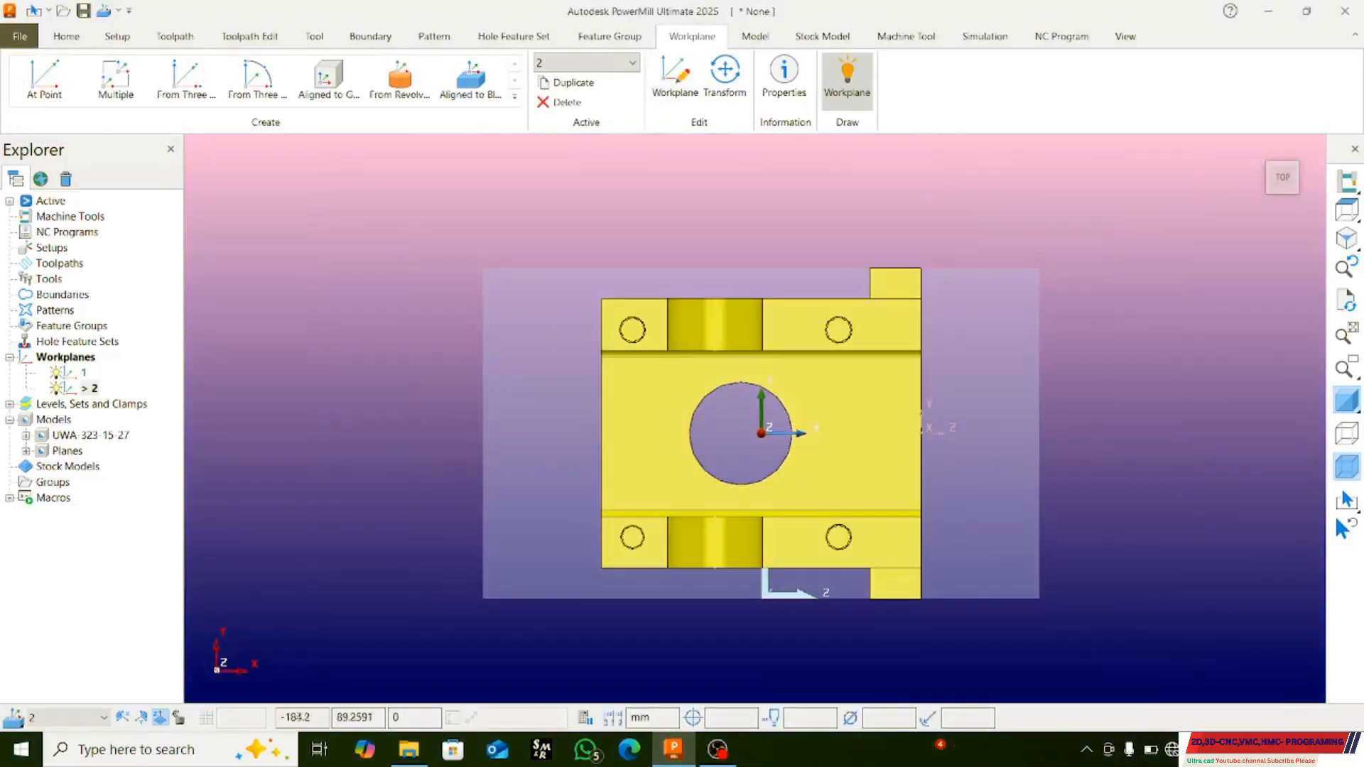
{"action": "left_click", "coordinate": [66, 36]}
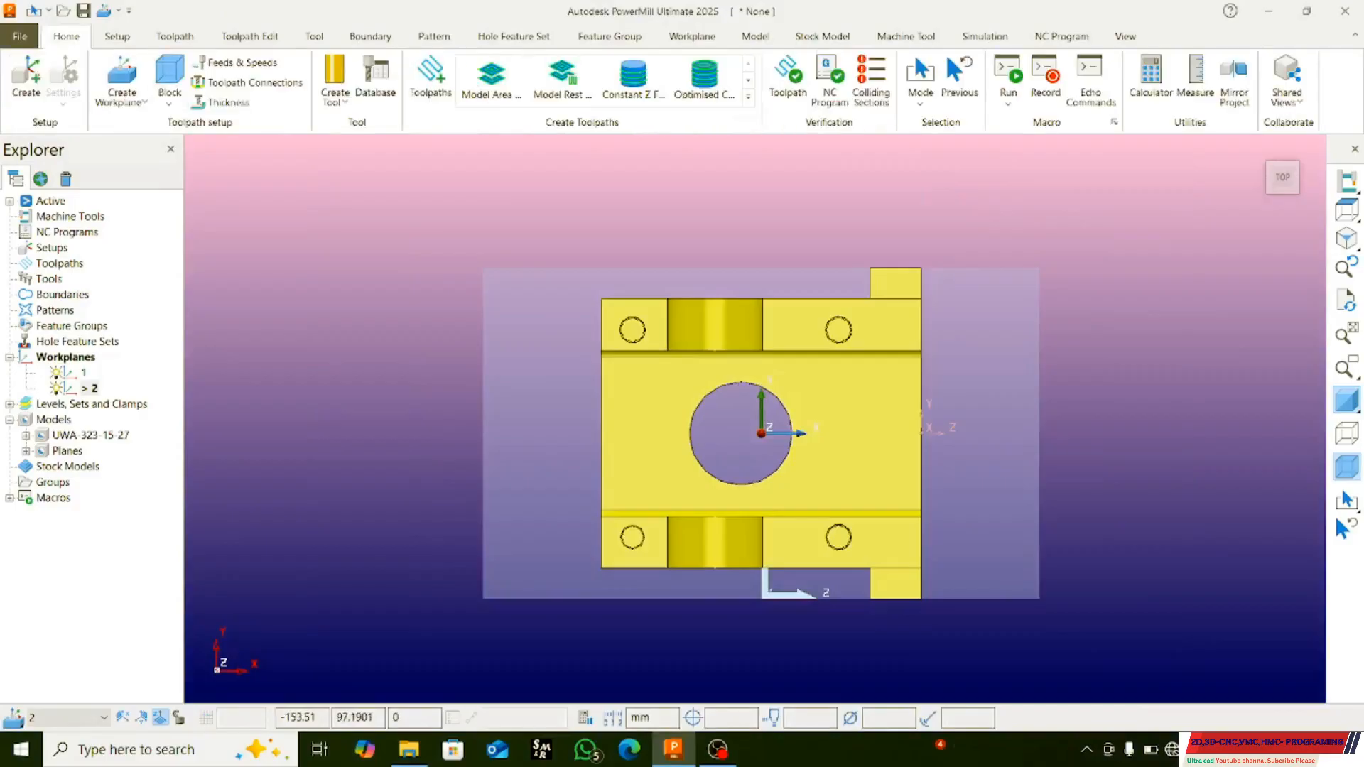
{"action": "left_click_drag", "start_coordinate": [443, 231], "coordinate": [1095, 610]}
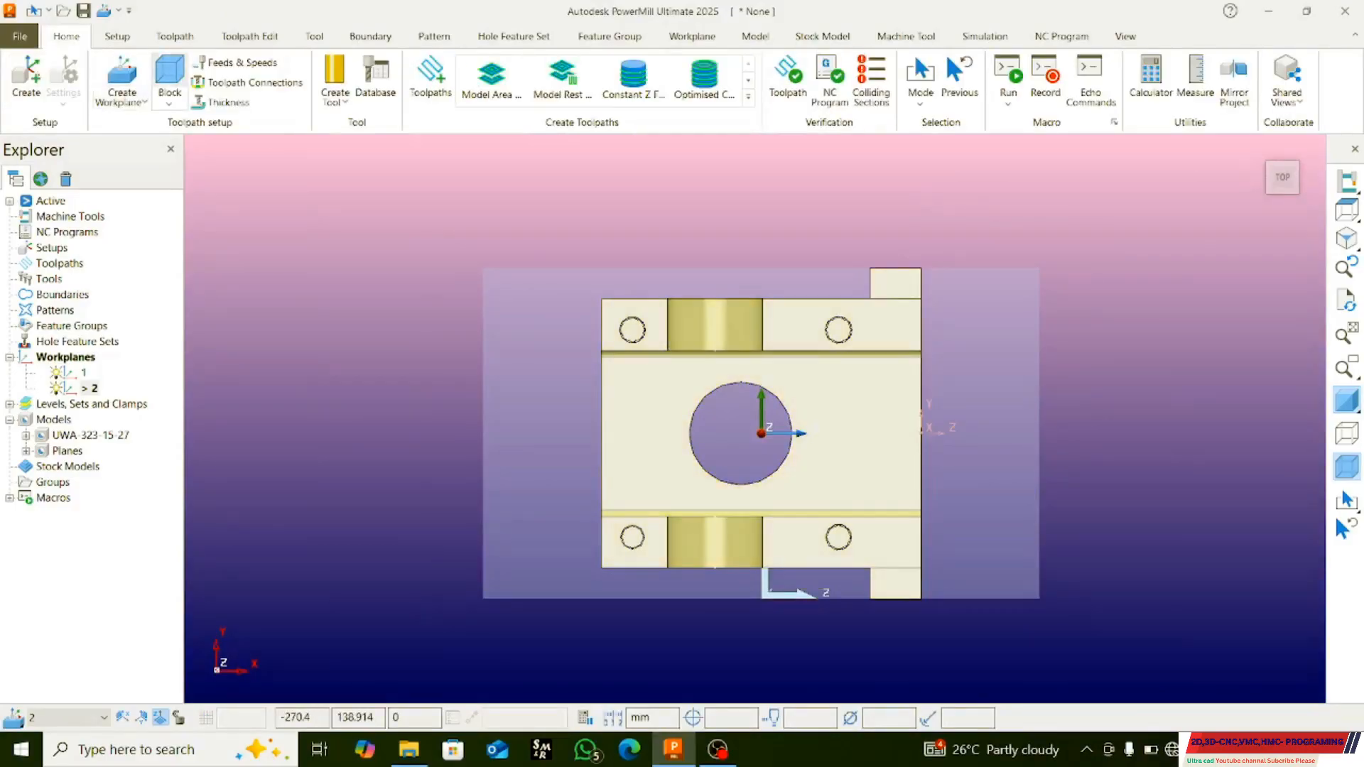
{"action": "left_click", "coordinate": [169, 73]}
{"action": "left_click", "coordinate": [1224, 515]}
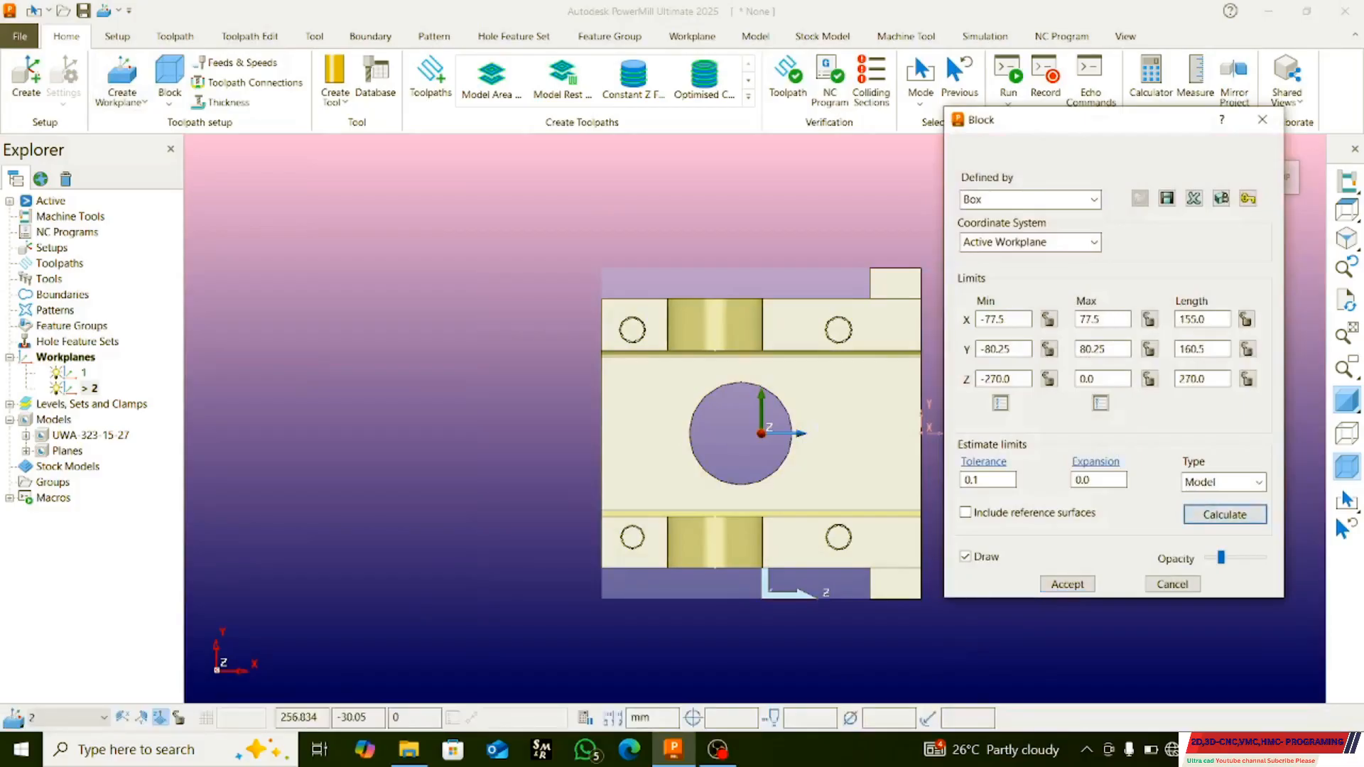
{"action": "left_click", "coordinate": [1067, 583]}
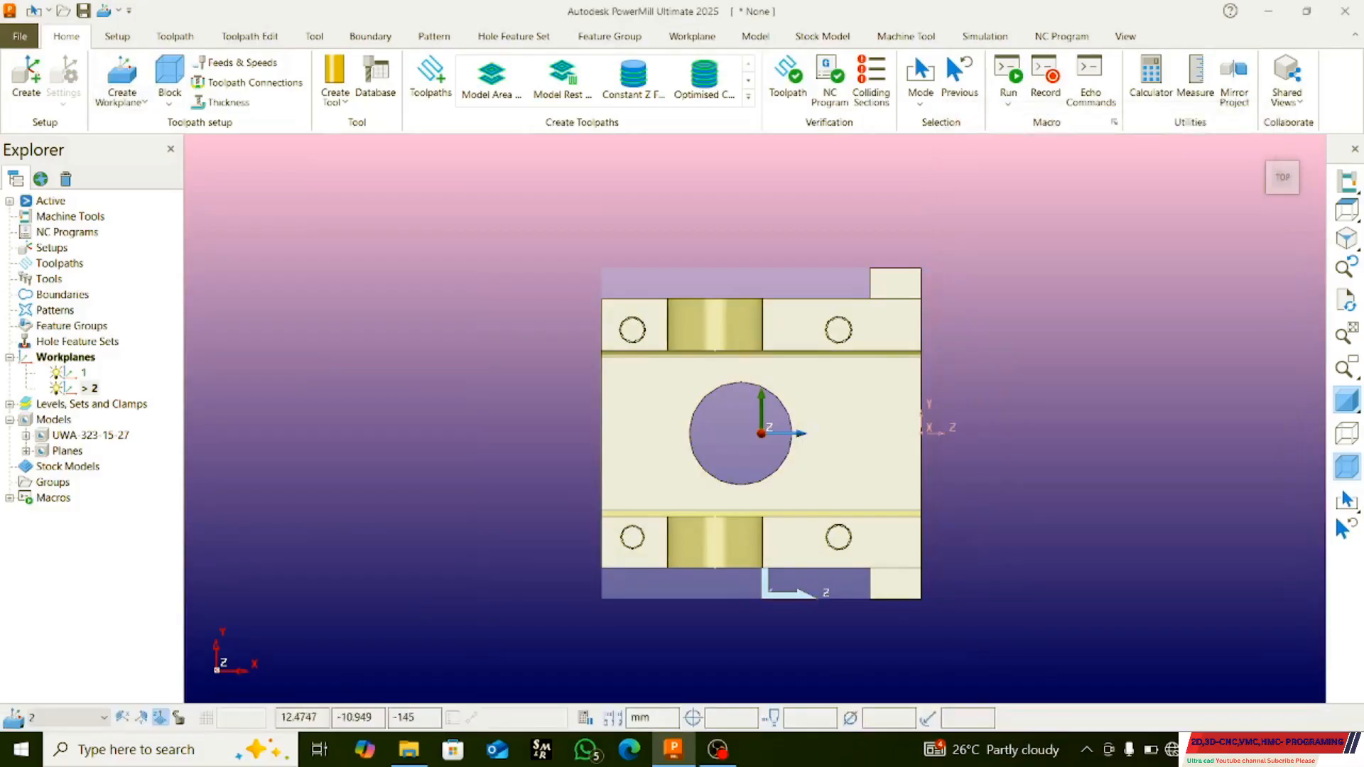
- Examine the bore and slot floor surfaces by selecting each in turn, and clear the selection
{"action": "middle_click_drag", "start_coordinate": [861, 522], "coordinate": [987, 514]}
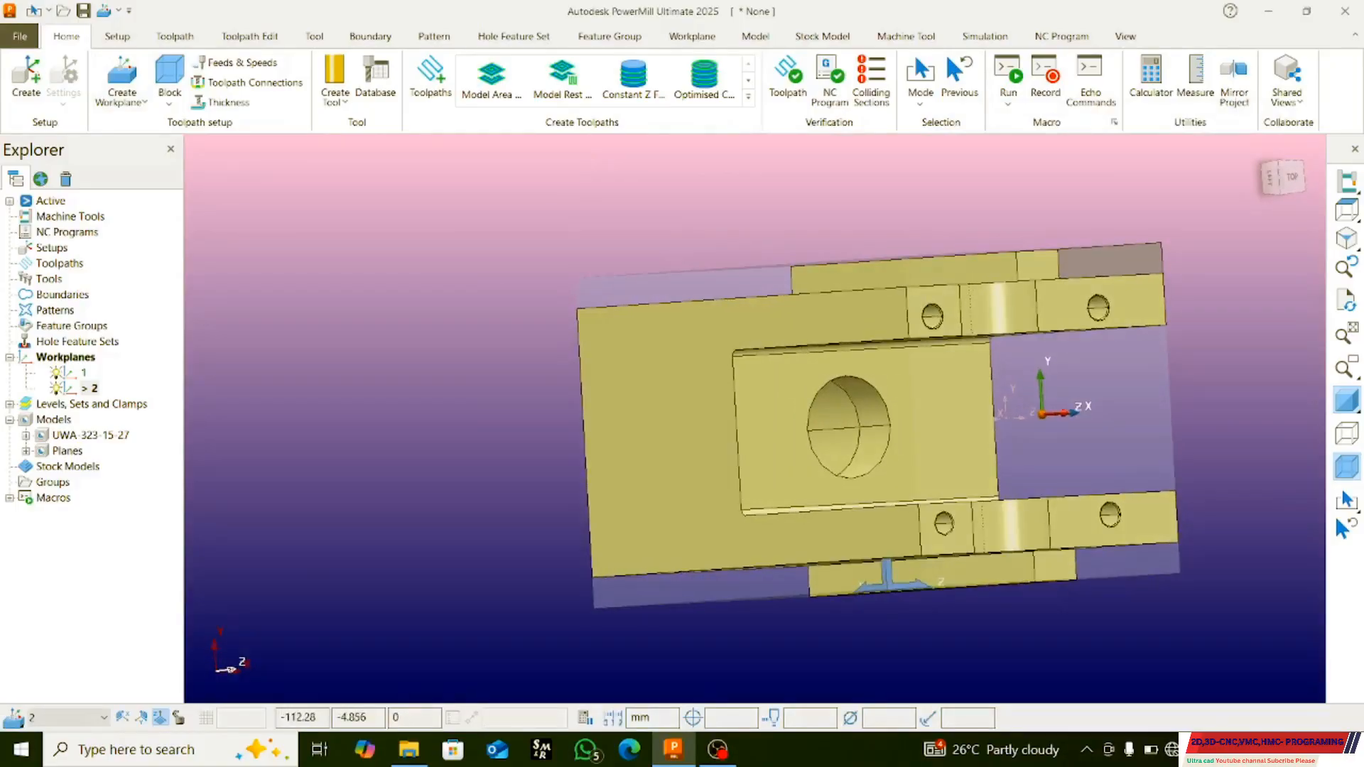
{"action": "left_click", "coordinate": [838, 449]}
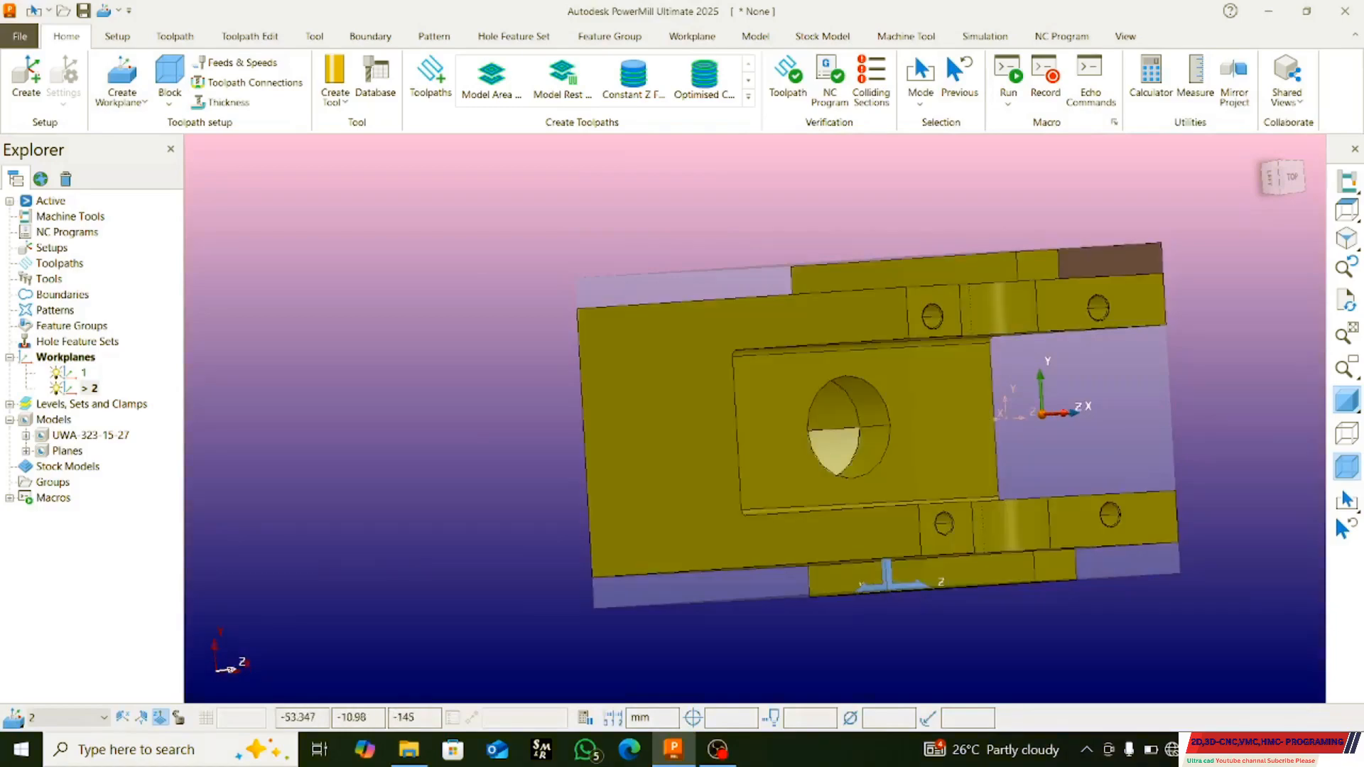
{"action": "left_click", "coordinate": [811, 465]}
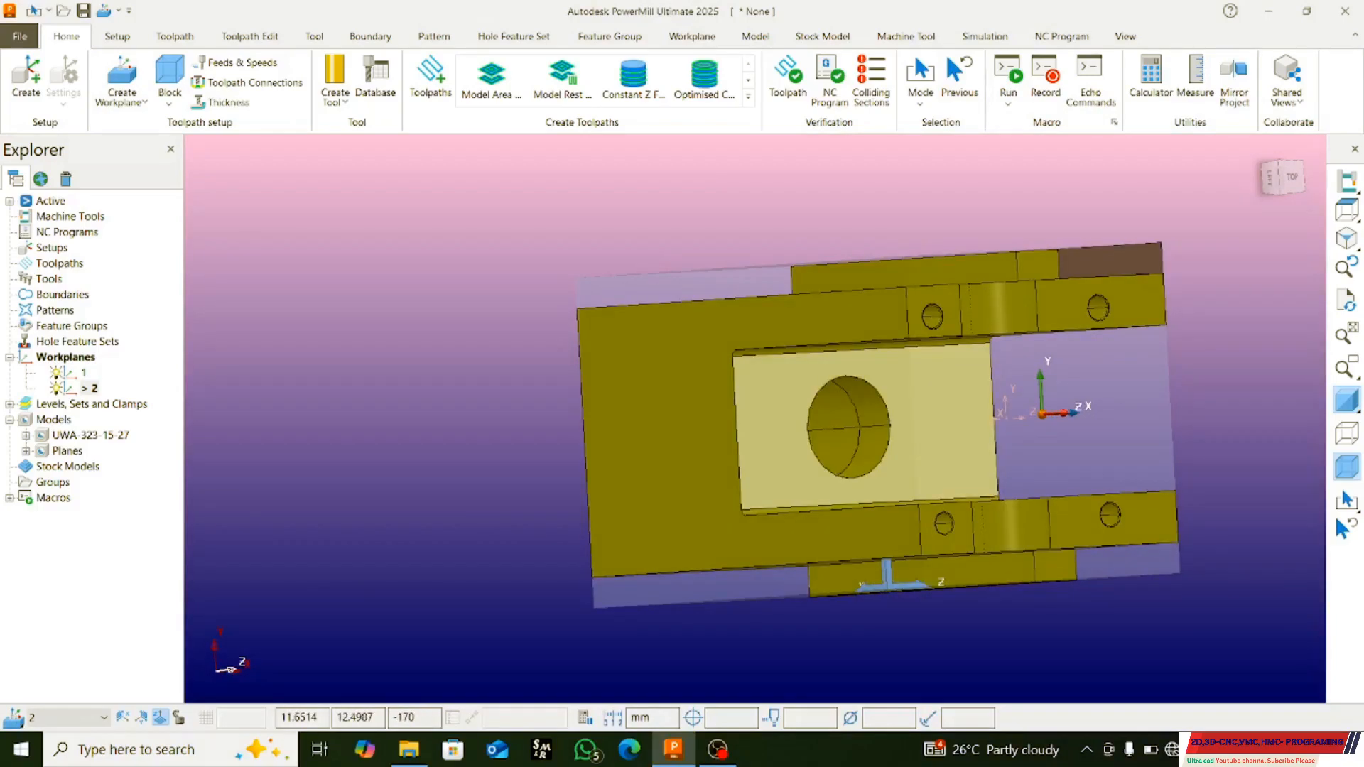
{"action": "left_click", "coordinate": [522, 355]}
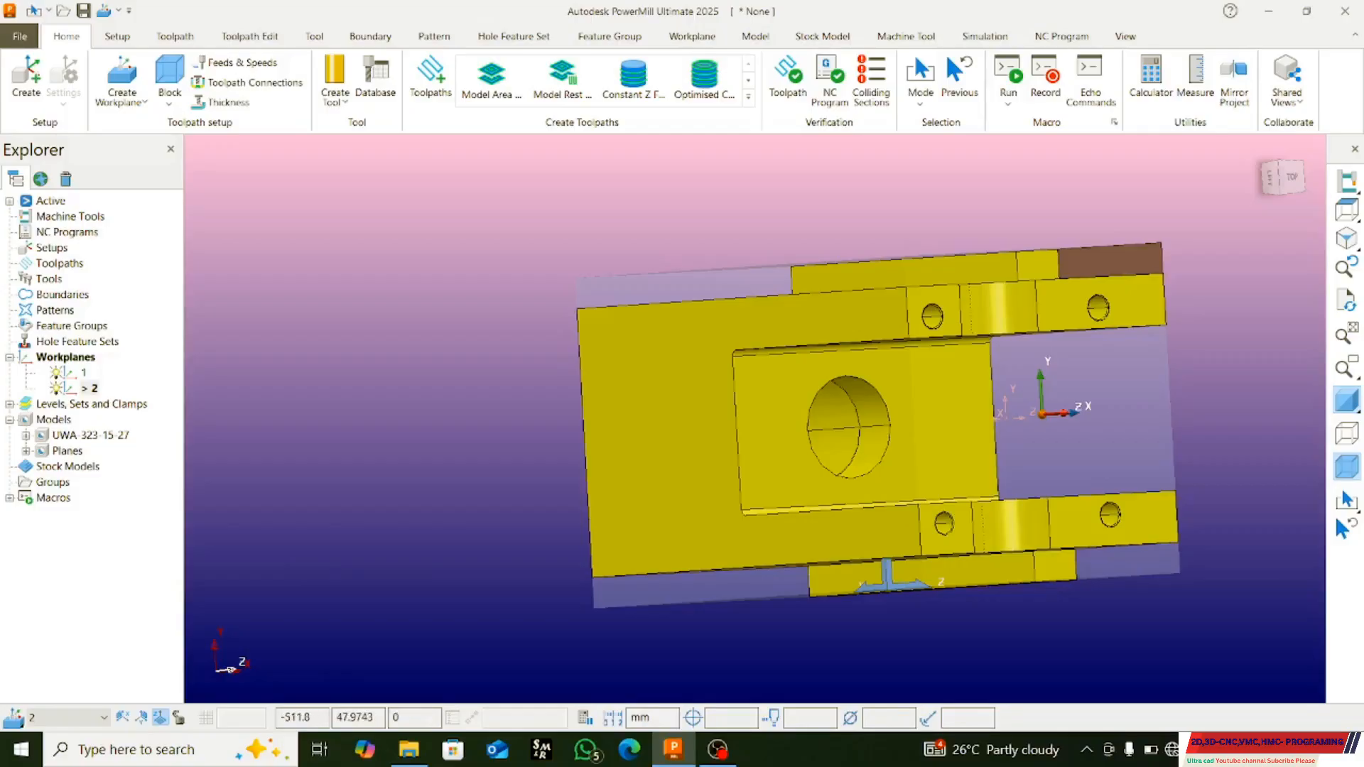
- Create a user-defined boundary and move its settings window clear of the bore
{"action": "left_click", "coordinate": [62, 295]}
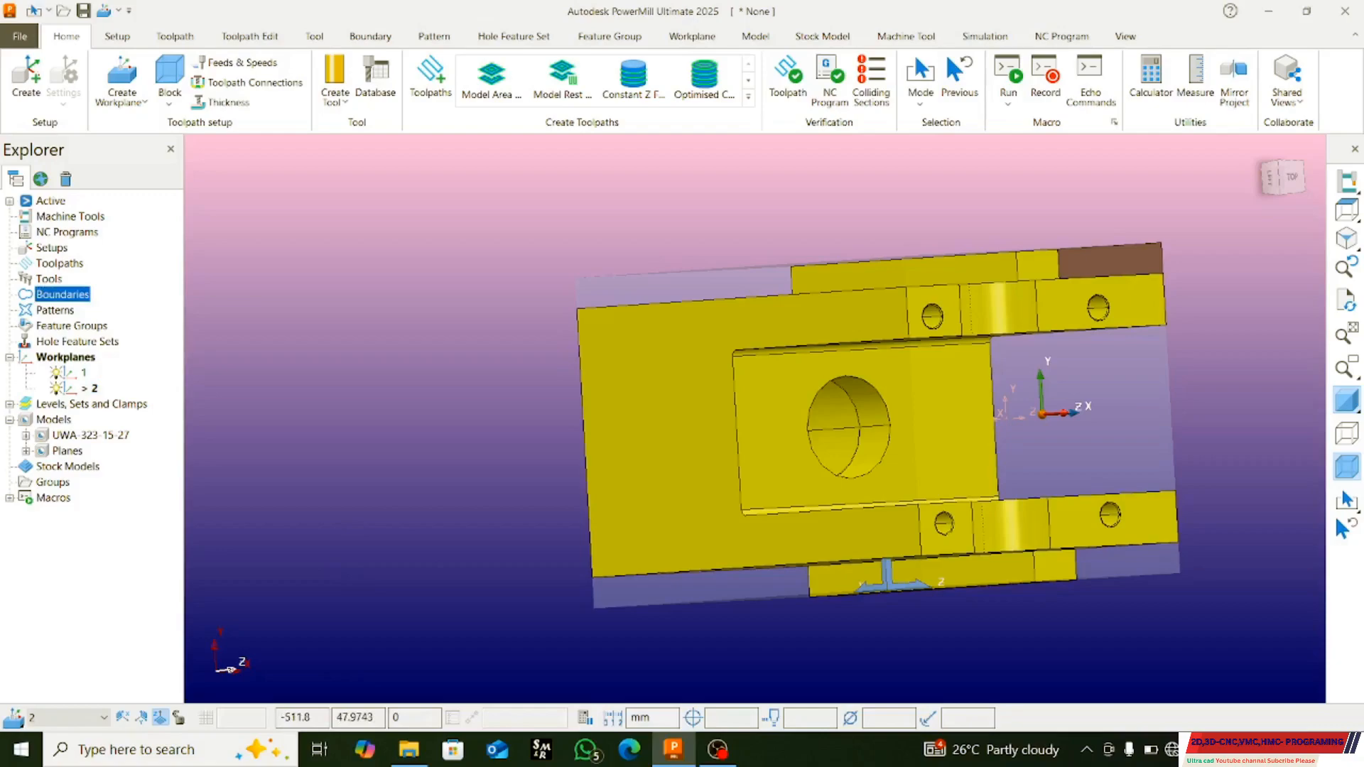
{"action": "right_click", "coordinate": [62, 295]}
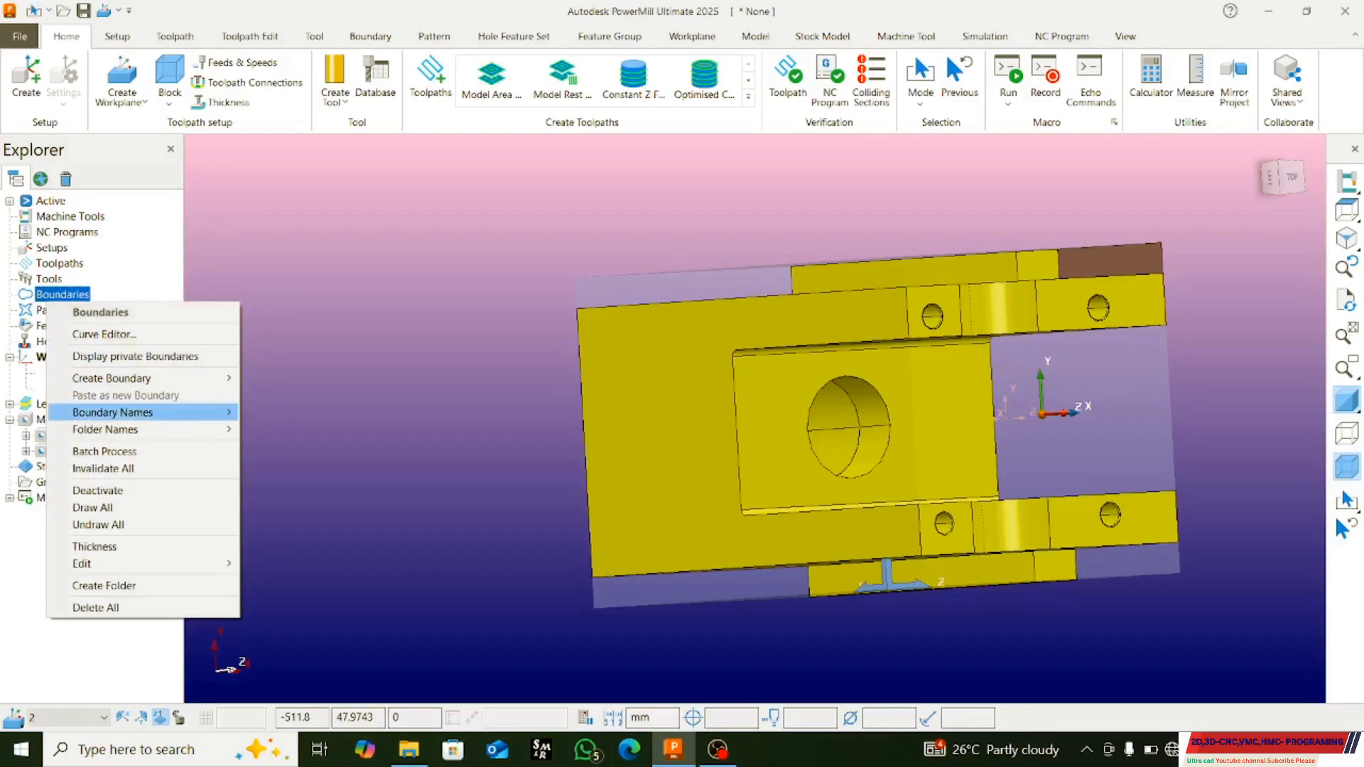
{"action": "mouse_move", "coordinate": [111, 377]}
{"action": "left_click", "coordinate": [289, 550]}
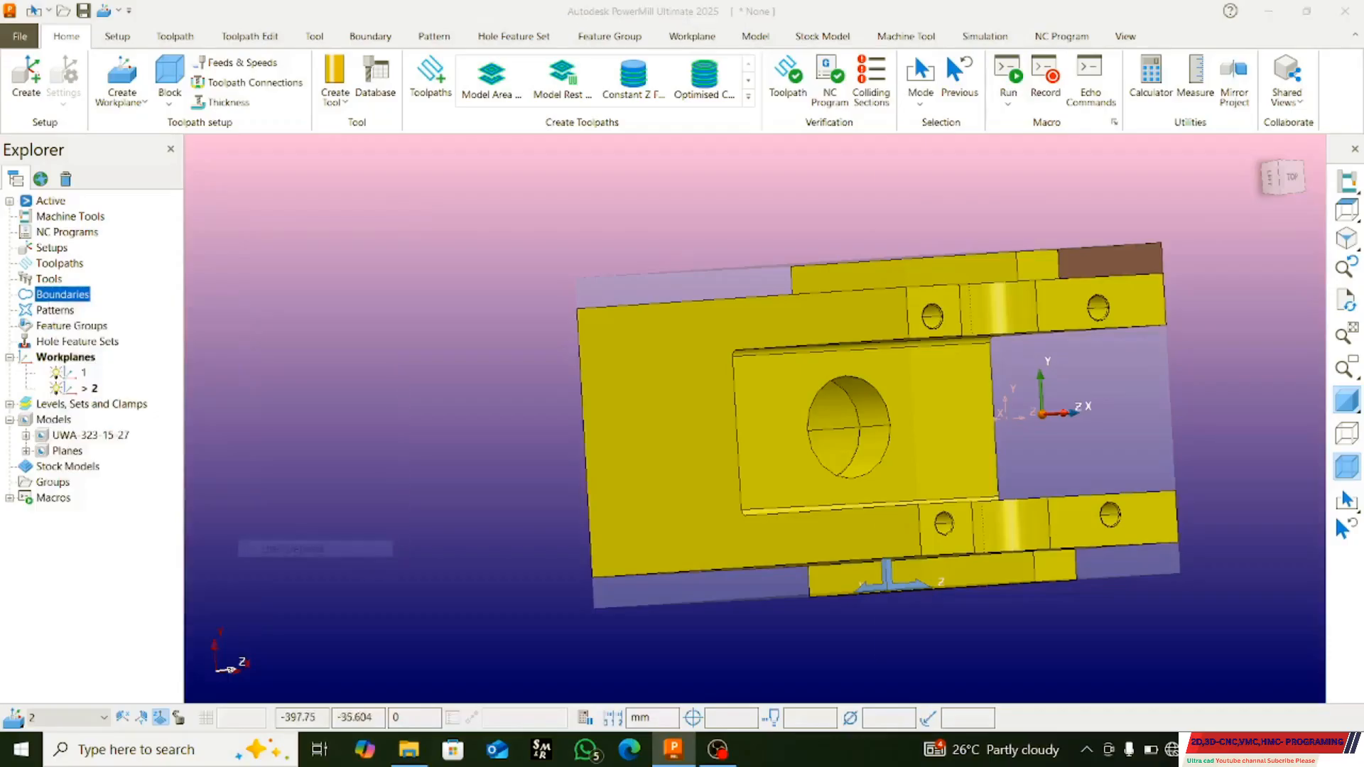
{"action": "left_click_drag", "start_coordinate": [1134, 157], "coordinate": [359, 170]}
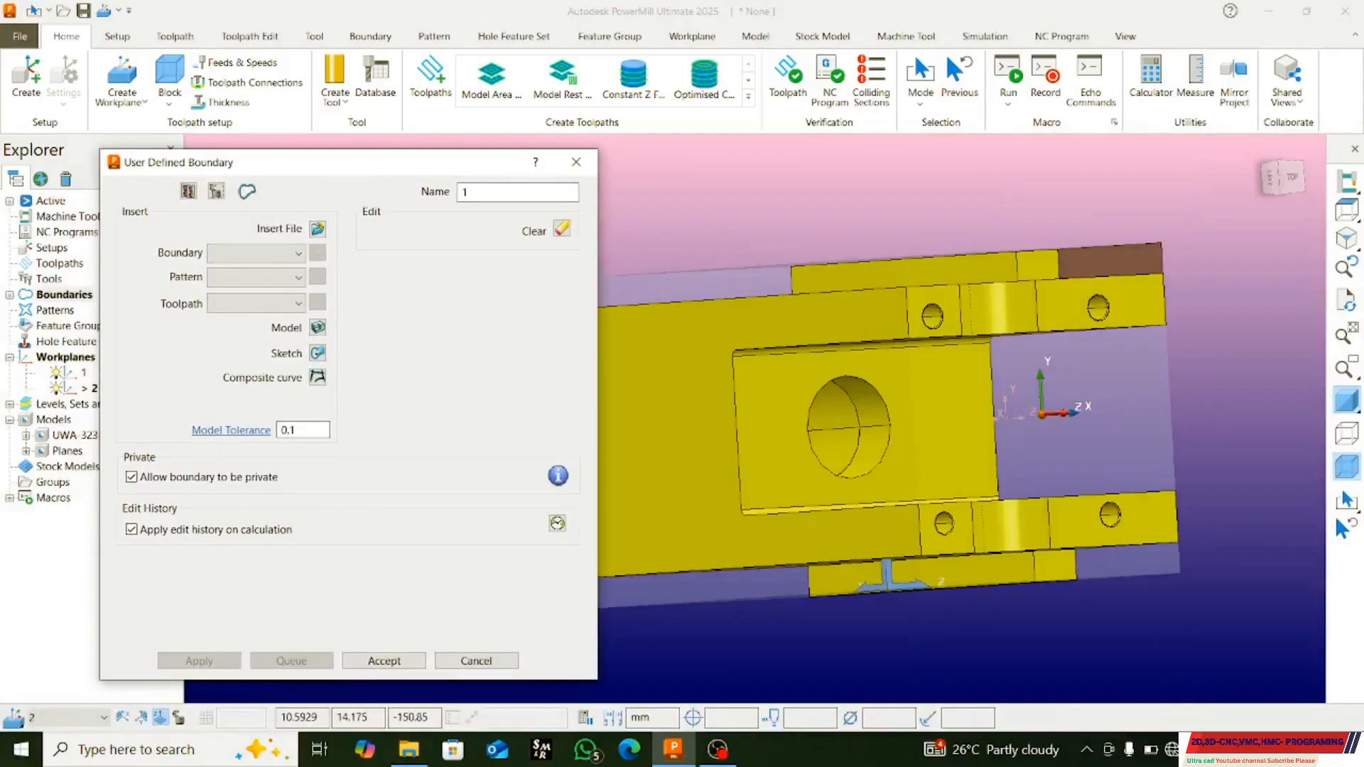
- Select both halves of the bore wall, insert them into the user-defined boundary as model edges and accept the boundary
{"action": "left_click", "coordinate": [870, 406]}
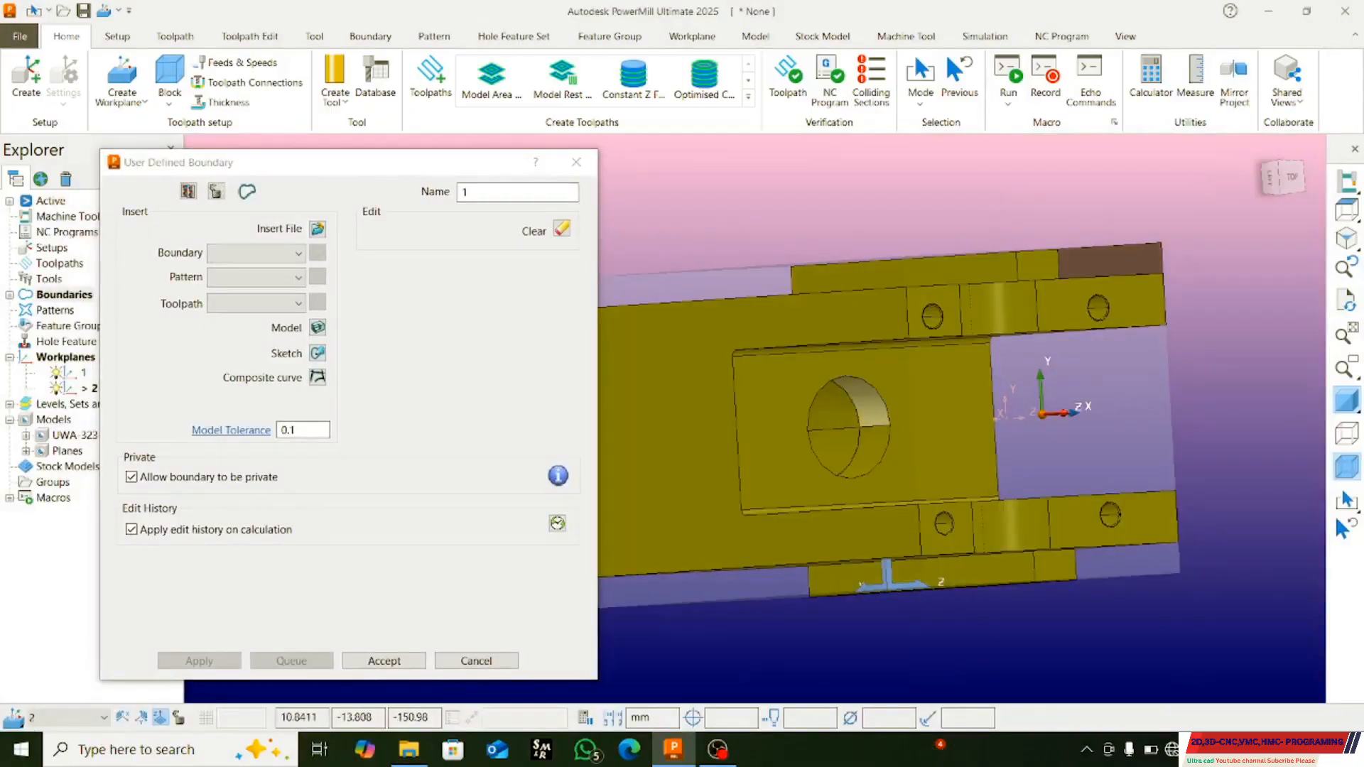
{"action": "left_click", "coordinate": [869, 446], "text": "shift"}
{"action": "middle_click_drag", "start_coordinate": [754, 419], "coordinate": [724, 418]}
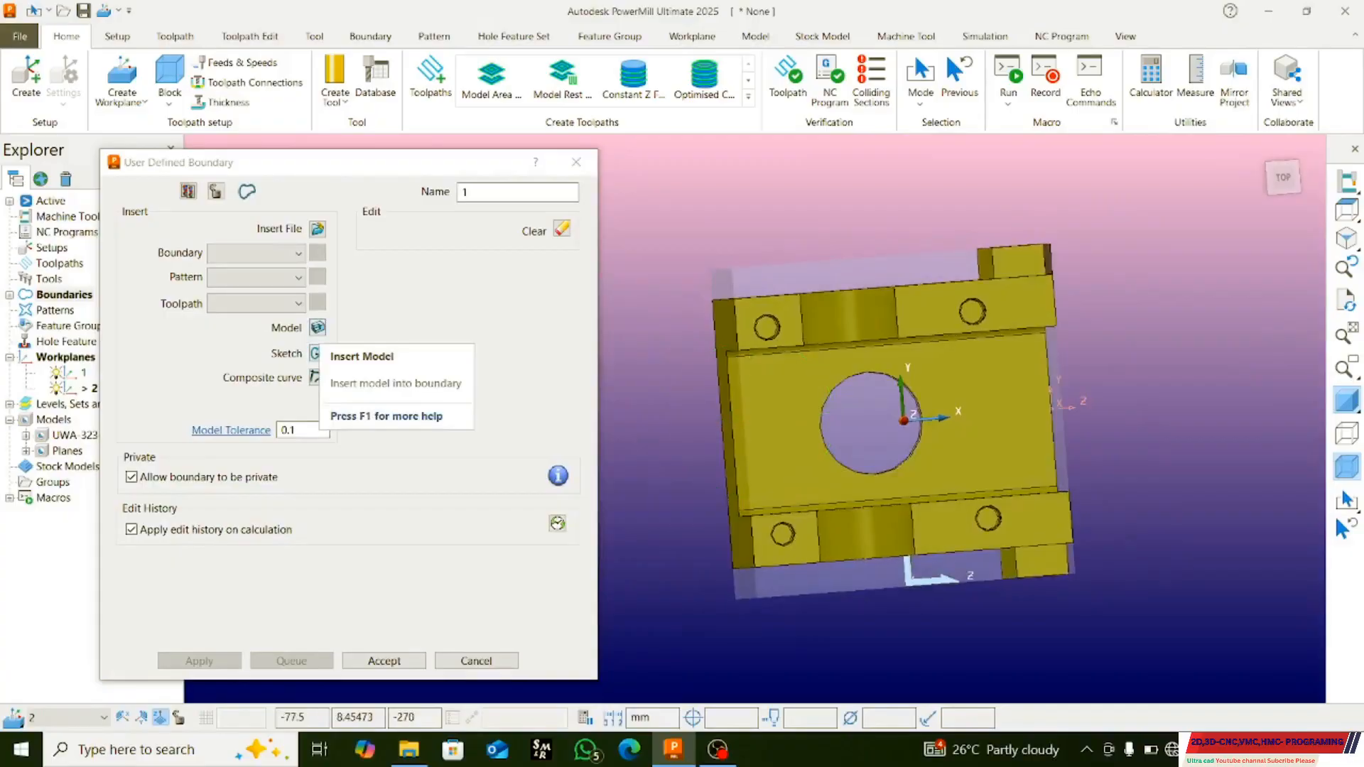
{"action": "left_click", "coordinate": [317, 327]}
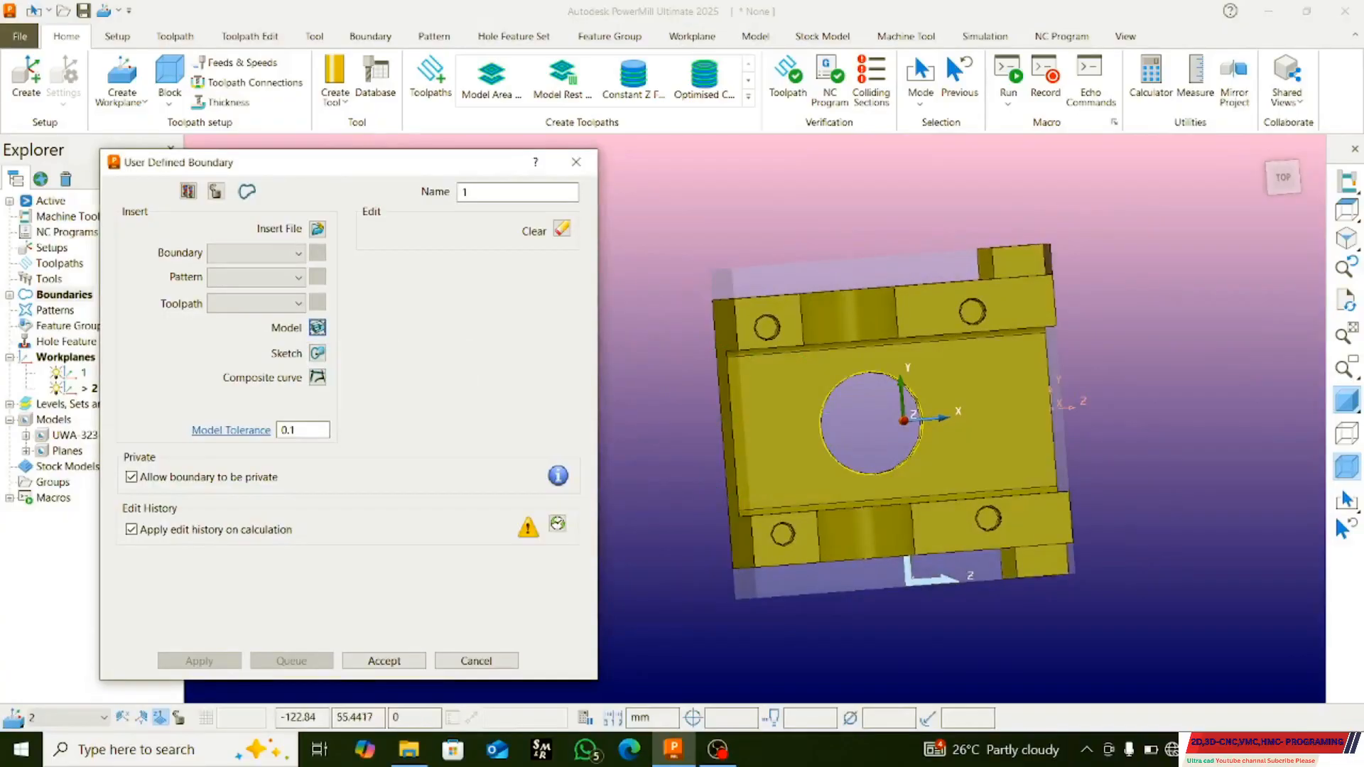
{"action": "middle_click_drag", "start_coordinate": [755, 418], "coordinate": [717, 427]}
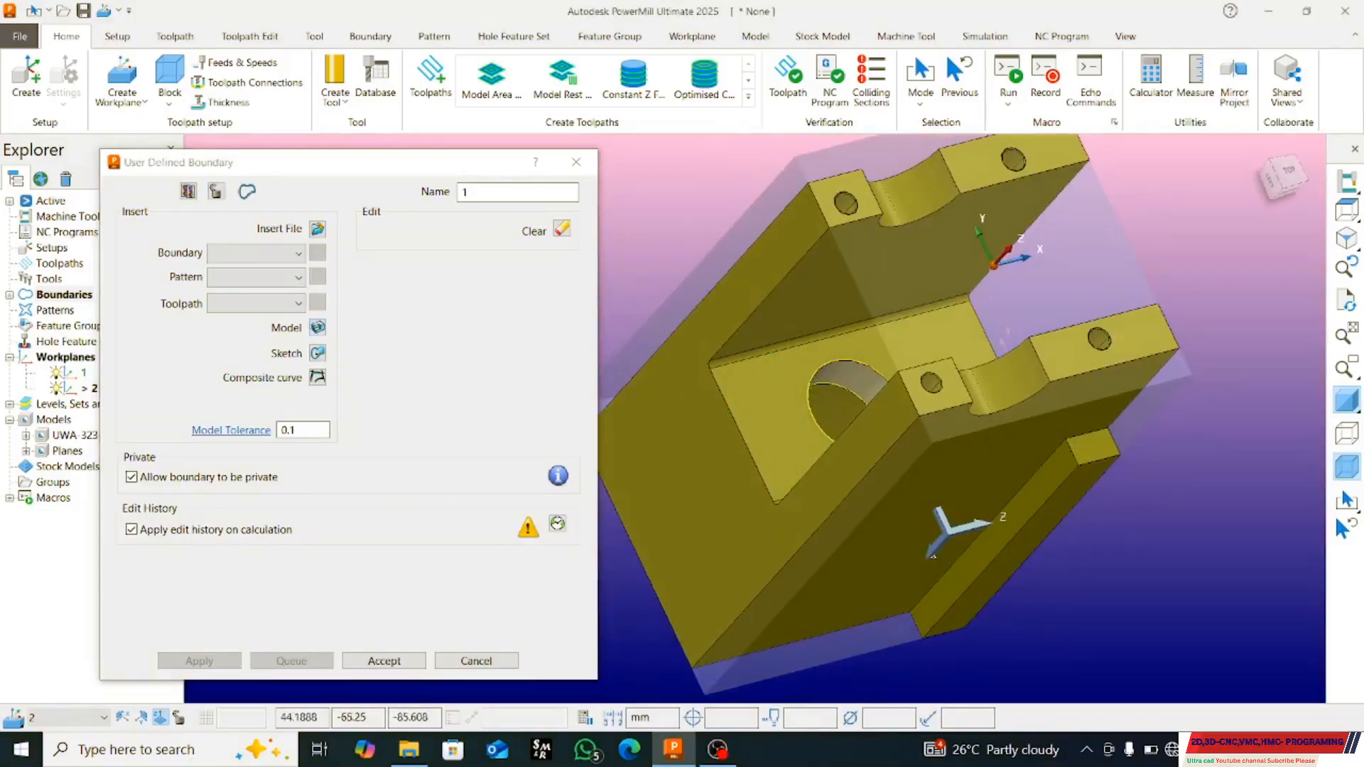
{"action": "left_click", "coordinate": [383, 660]}
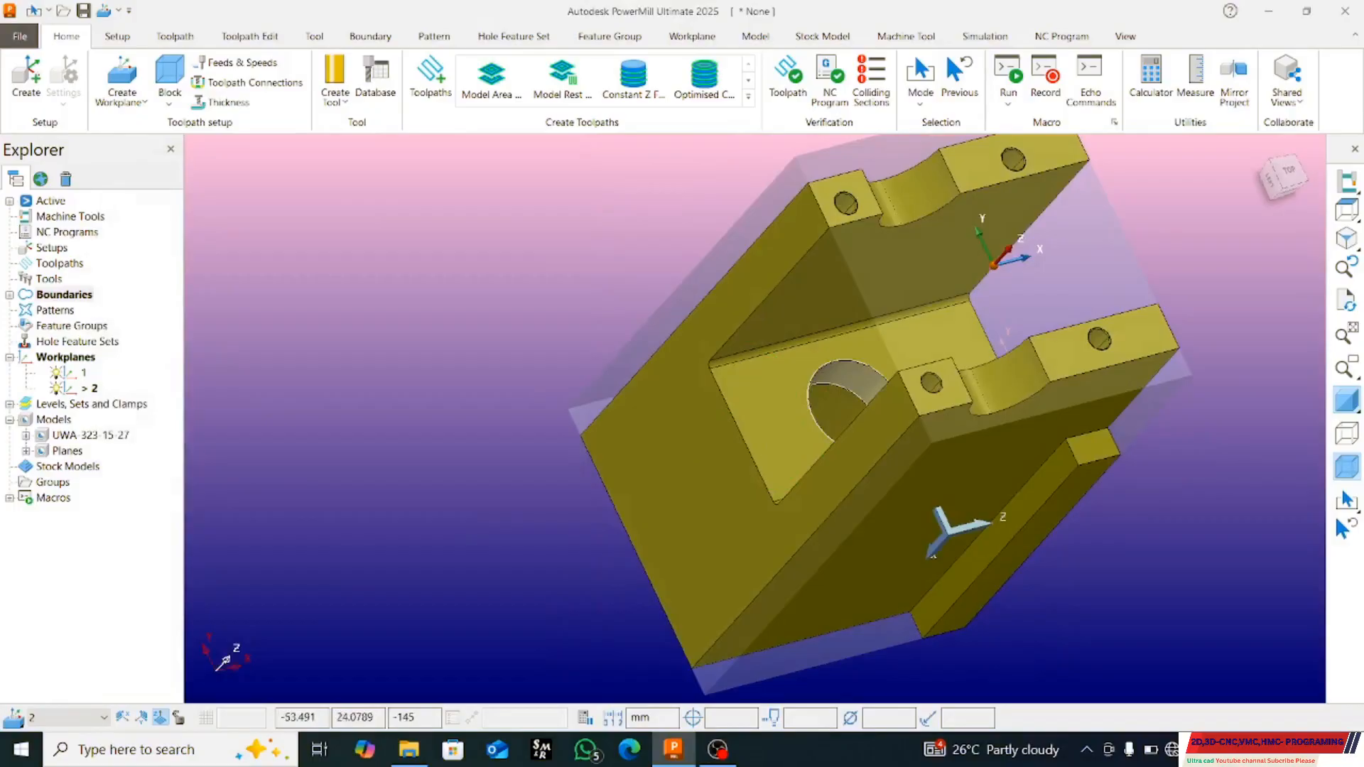
- Create a best-fit upper plane over the bore opening
{"action": "right_click", "coordinate": [762, 208]}
{"action": "mouse_move", "coordinate": [838, 721]}
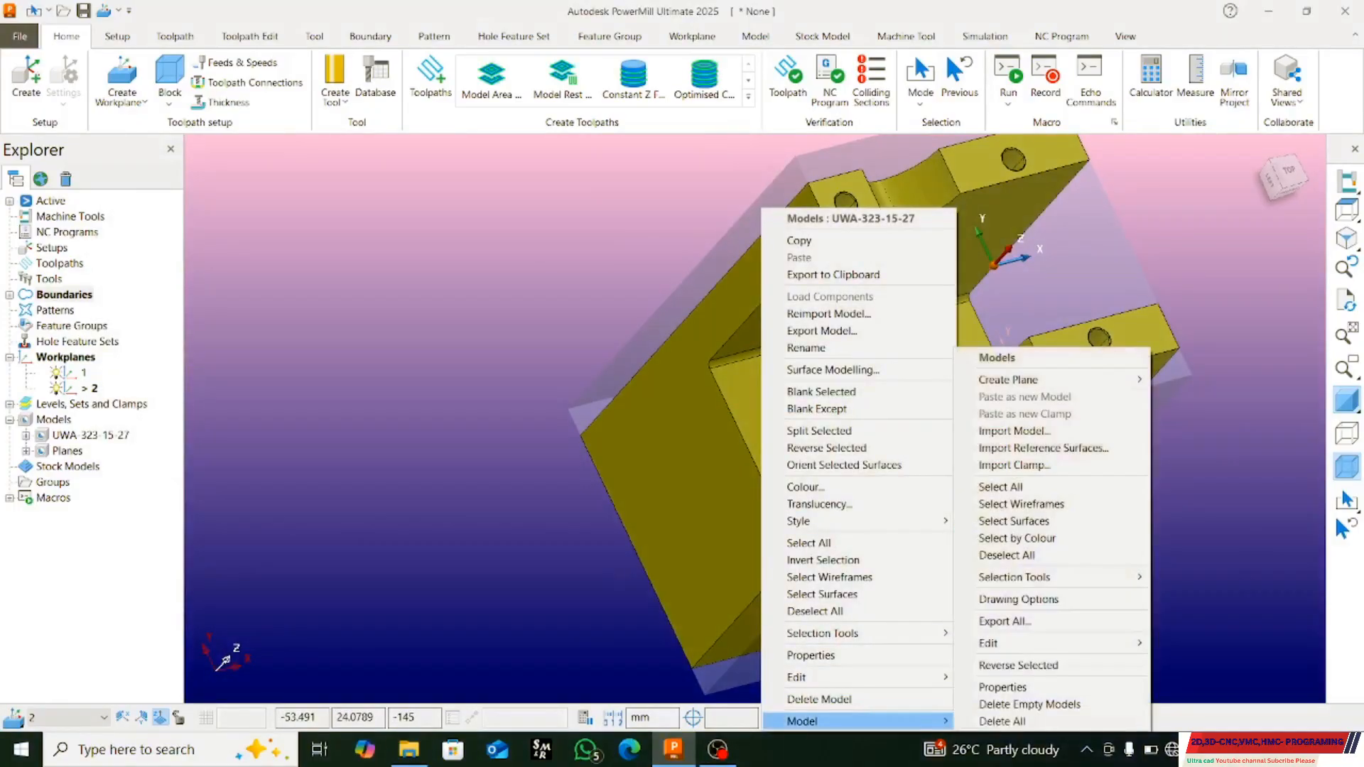
{"action": "mouse_move", "coordinate": [1008, 379]}
{"action": "right_click", "coordinate": [50, 419]}
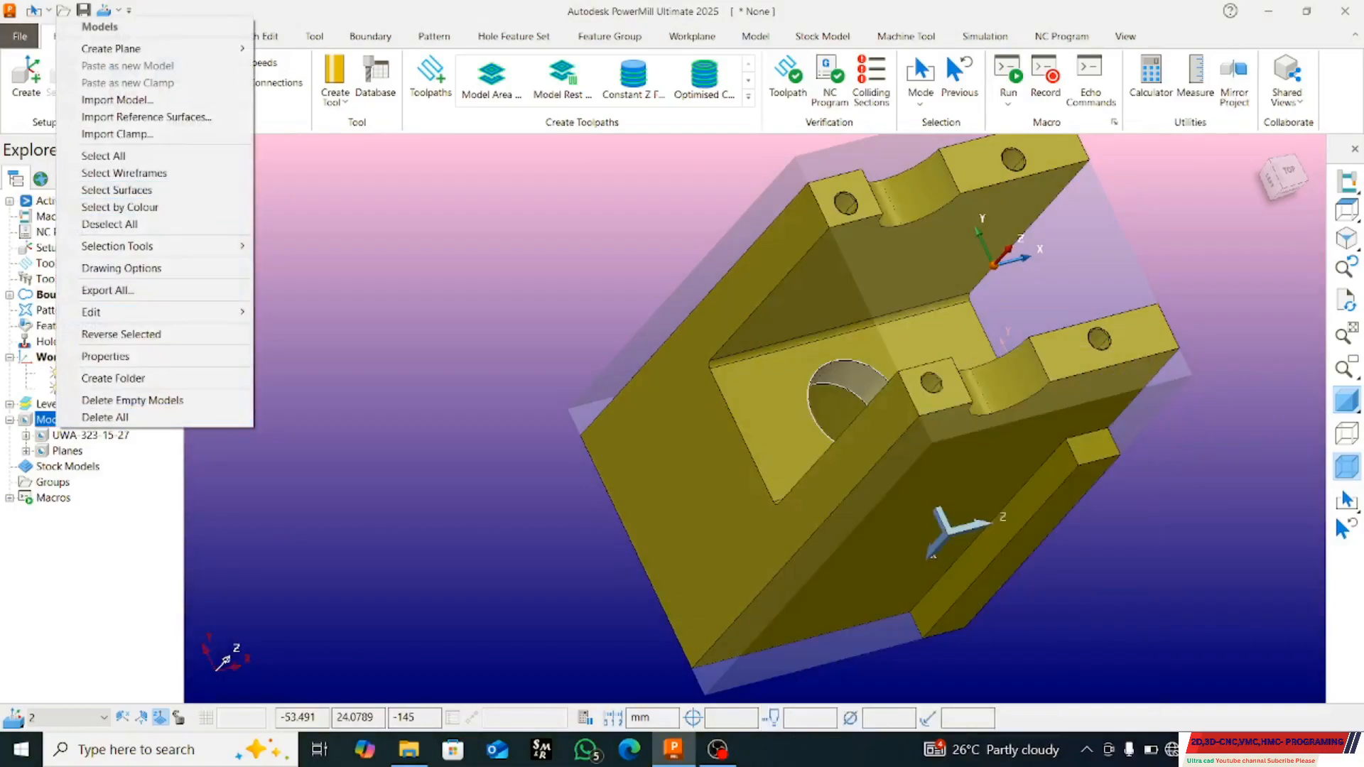
{"action": "mouse_move", "coordinate": [142, 48]}
{"action": "mouse_move", "coordinate": [299, 82]}
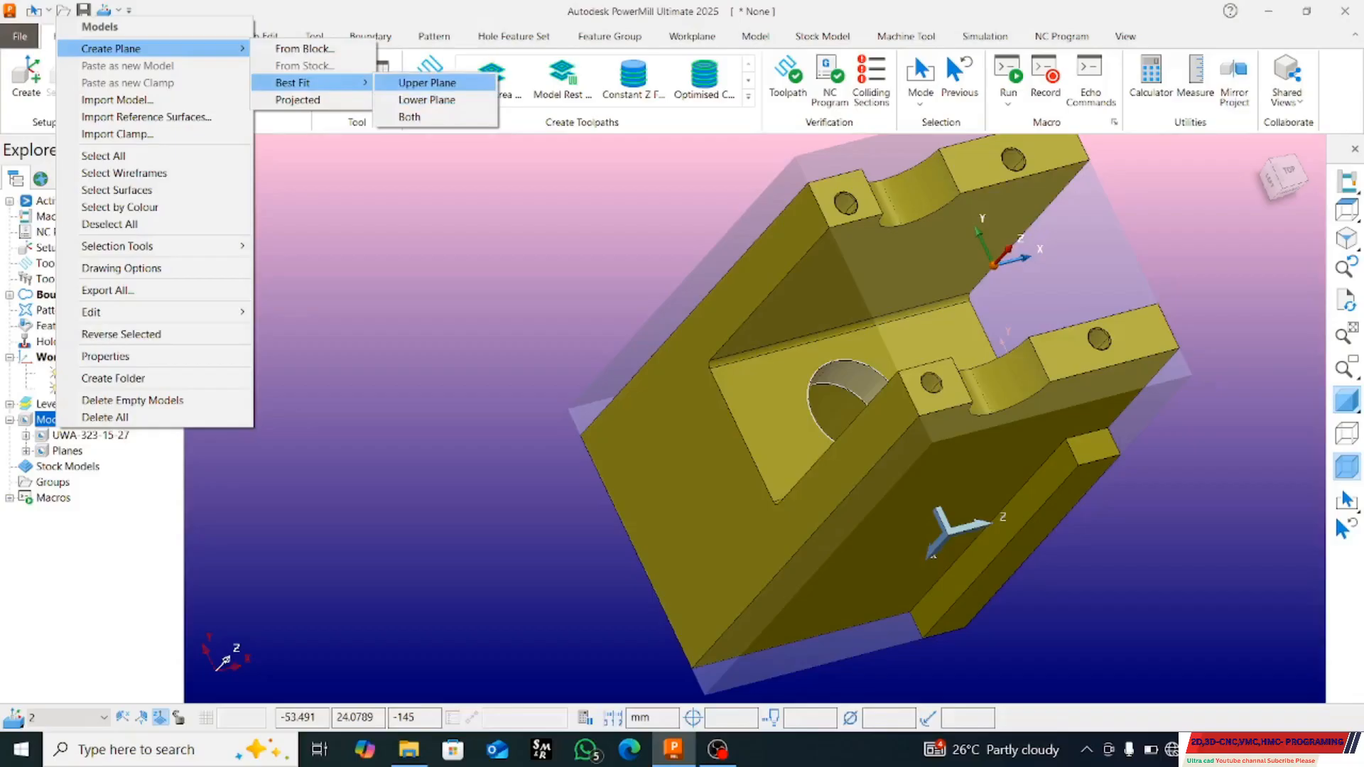
{"action": "left_click", "coordinate": [426, 83]}
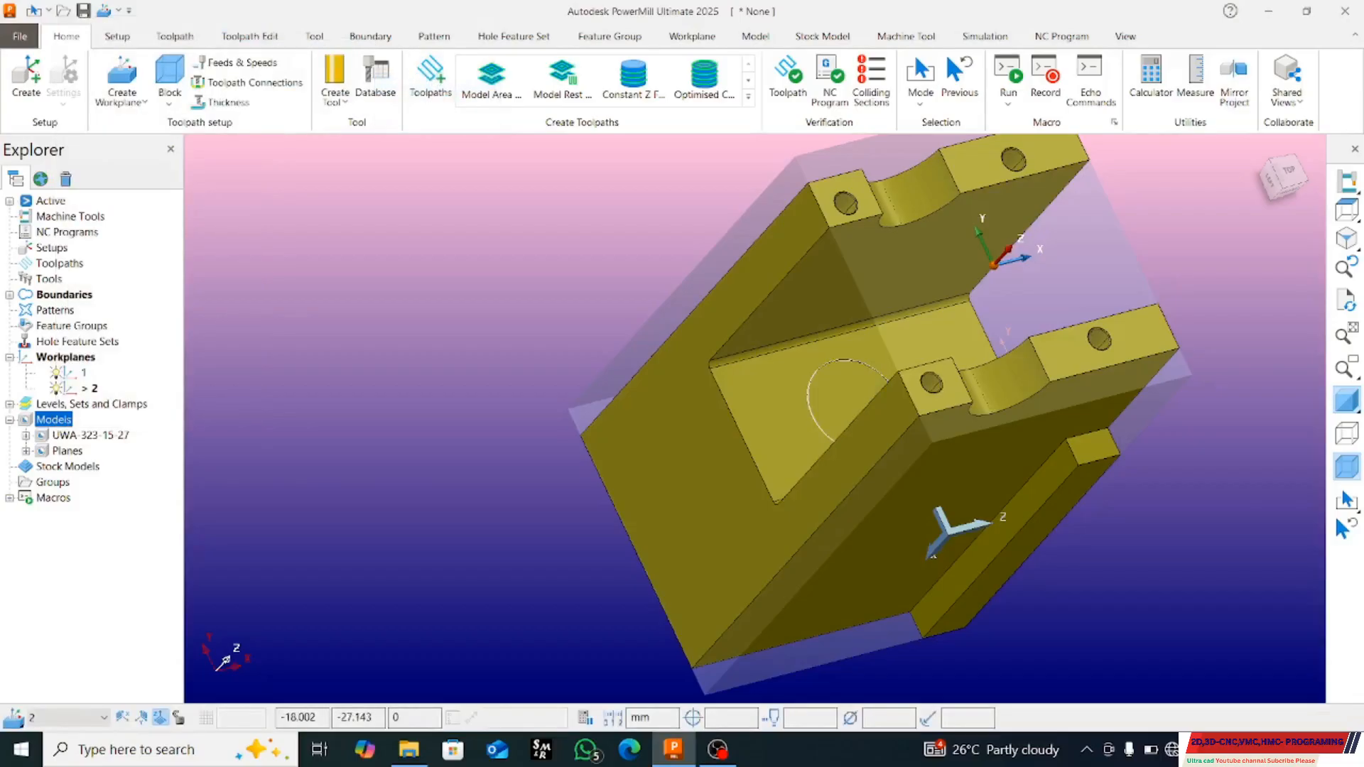
{"action": "middle_click_drag", "start_coordinate": [753, 422], "coordinate": [774, 277]}
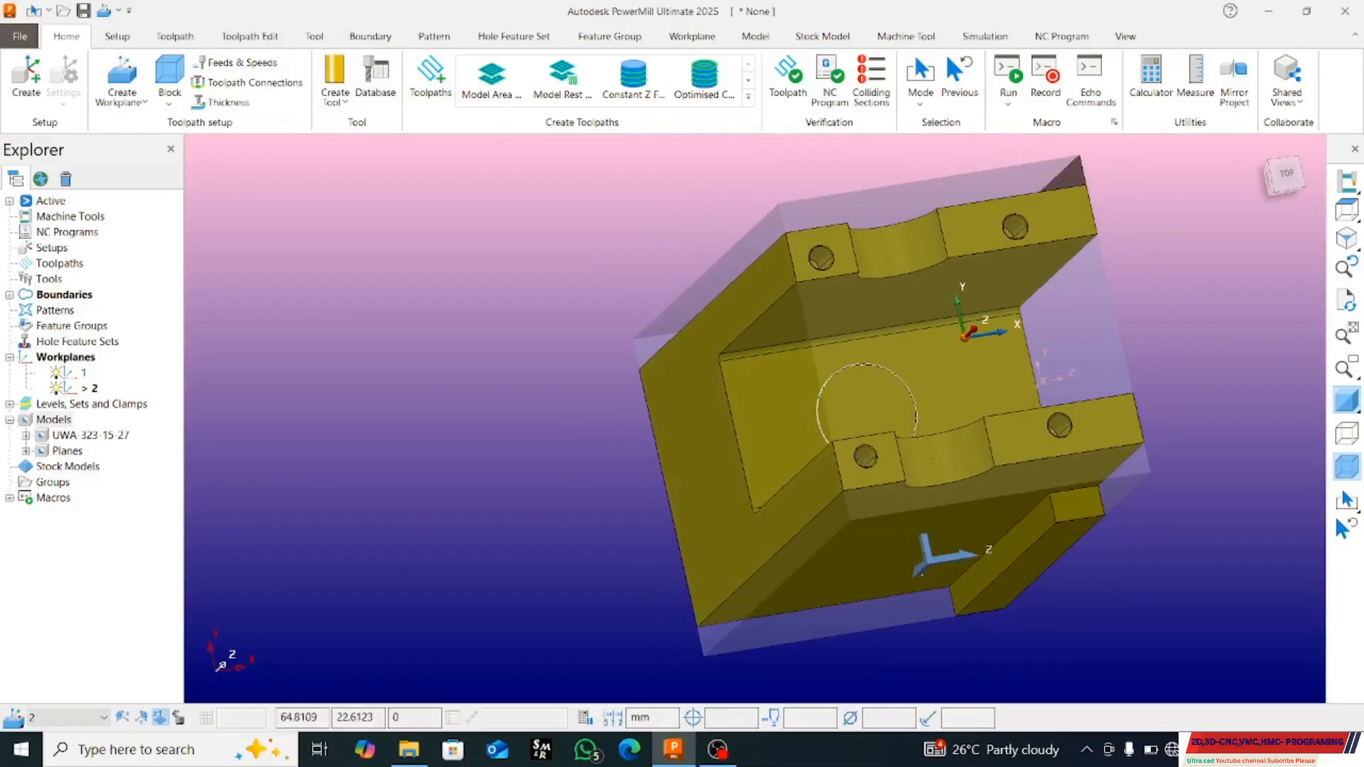
- Create a second user-defined boundary for the small rail holes
{"action": "right_click", "coordinate": [57, 296]}
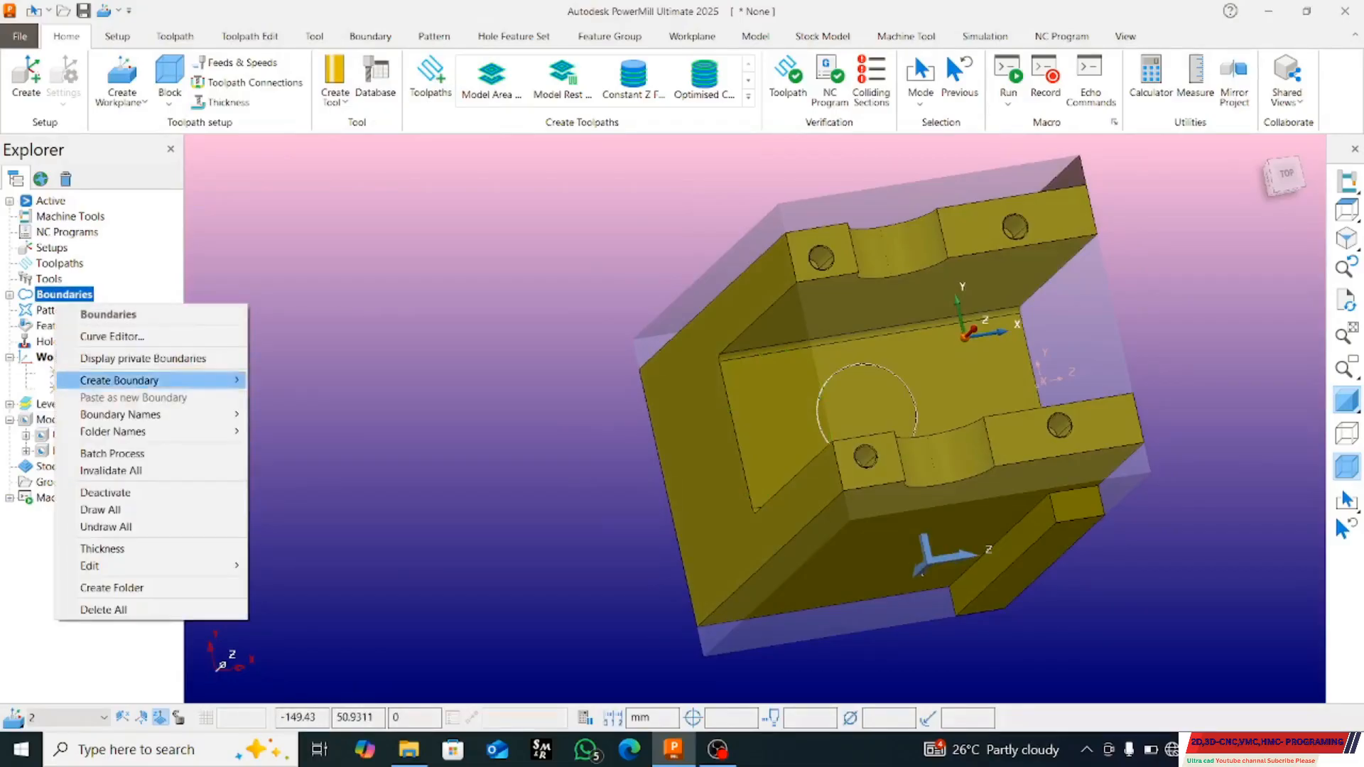
{"action": "mouse_move", "coordinate": [213, 380]}
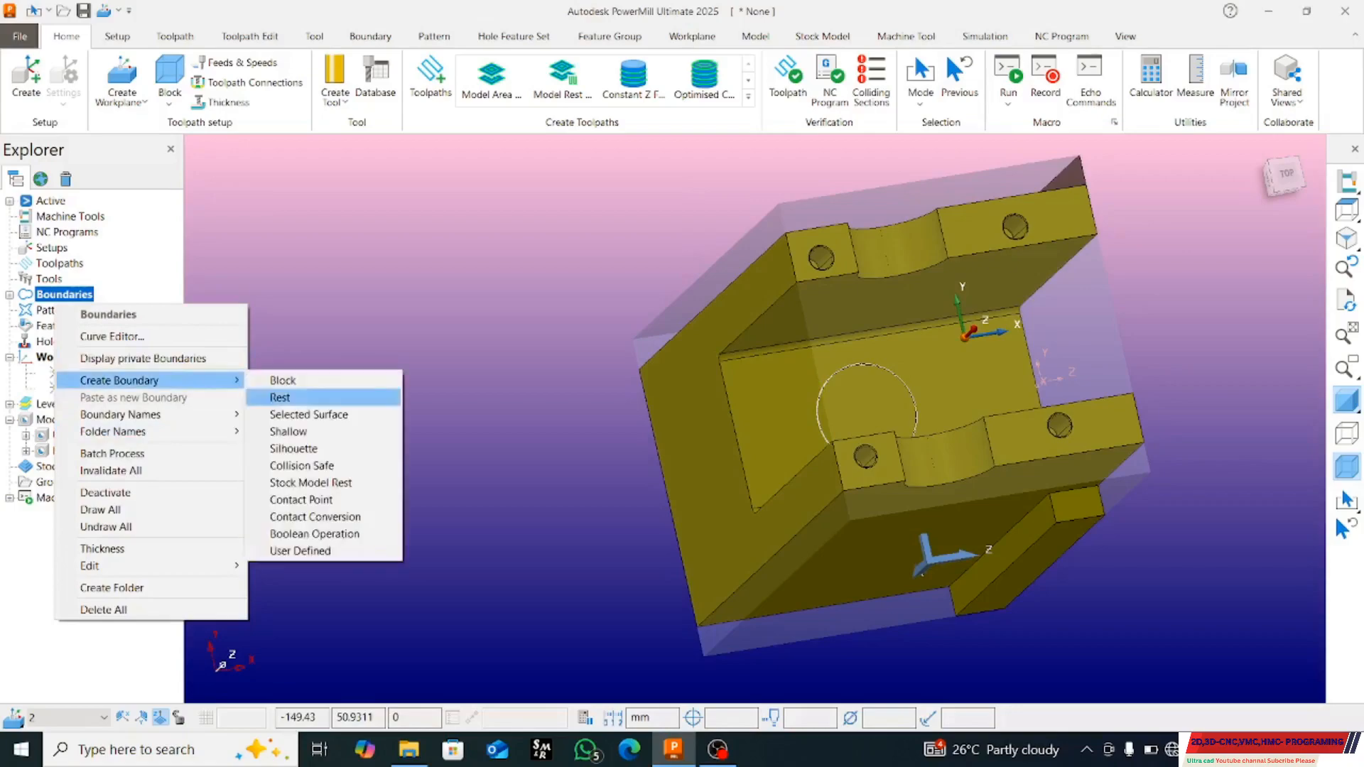
{"action": "left_click", "coordinate": [298, 552]}
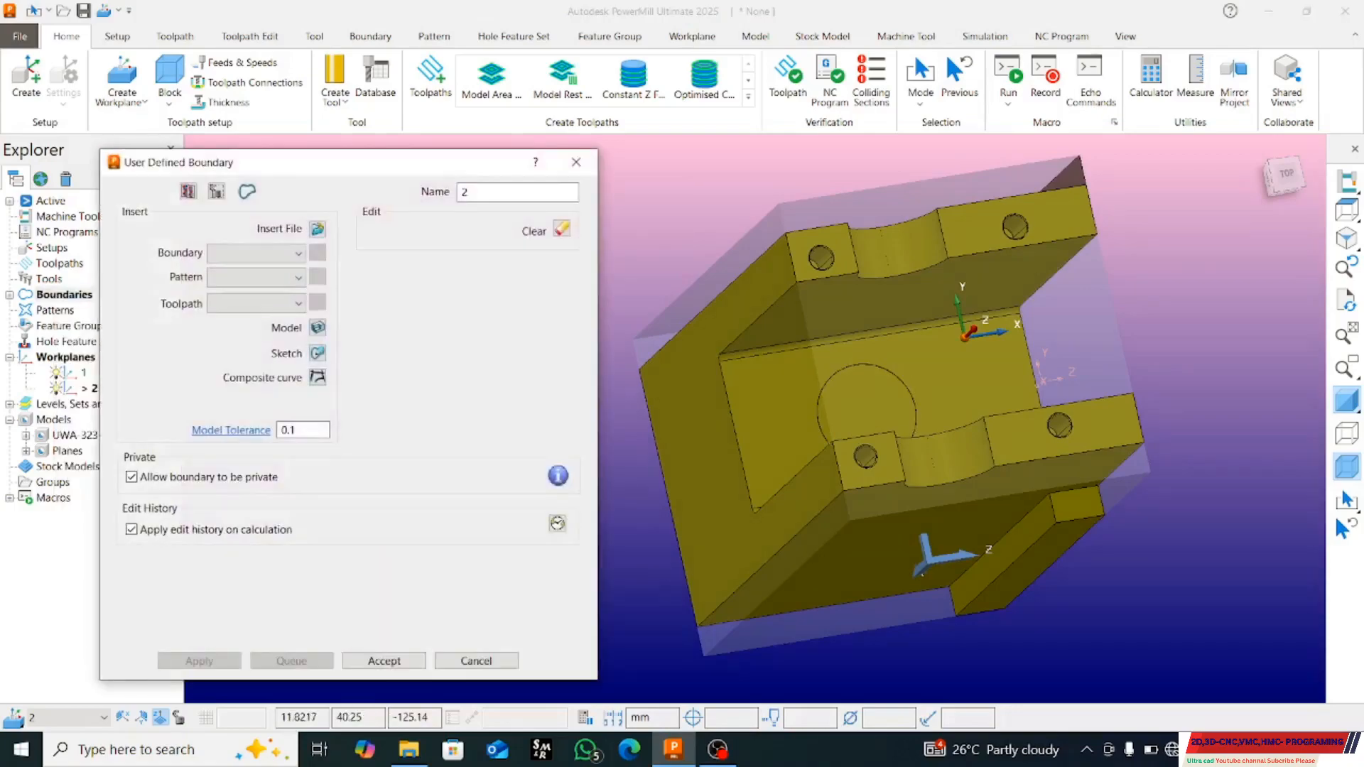
{"action": "left_click", "coordinate": [1000, 214]}
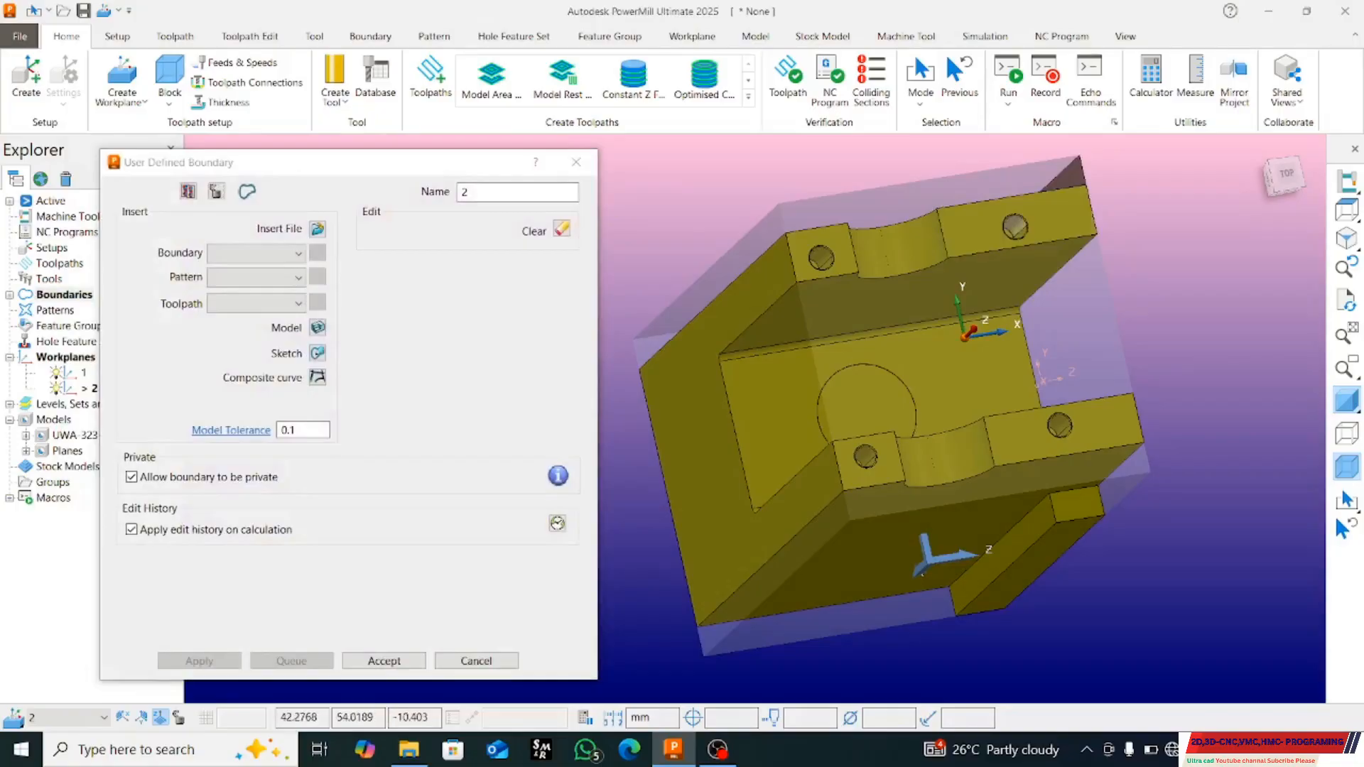
- Select the chamfer surfaces of the small hole at the negative X end of the positive Y rail
{"action": "scroll", "coordinate": [1020, 229], "scroll_direction": "up", "scroll_amount": 3}
{"action": "scroll", "coordinate": [1008, 224], "scroll_direction": "up", "scroll_amount": 2}
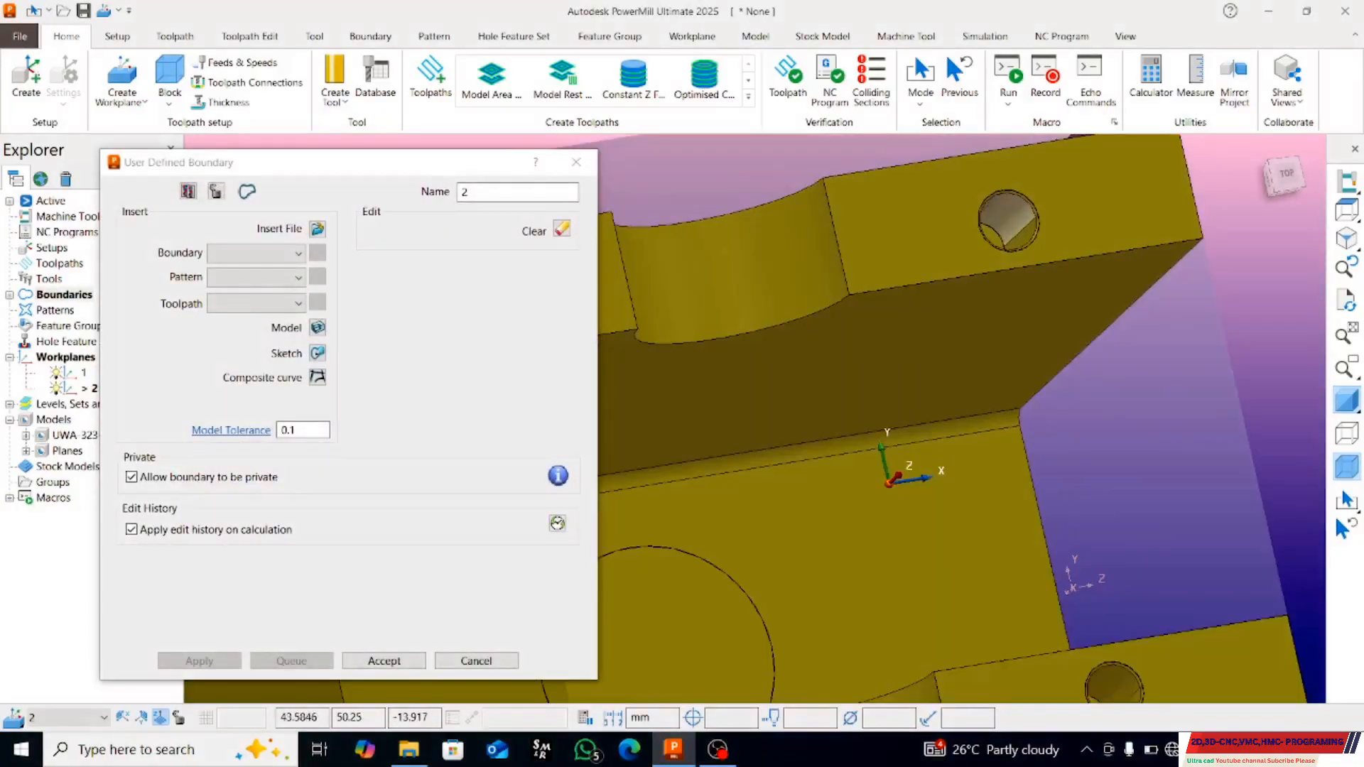
{"action": "scroll", "coordinate": [995, 223], "scroll_direction": "down", "scroll_amount": 2}
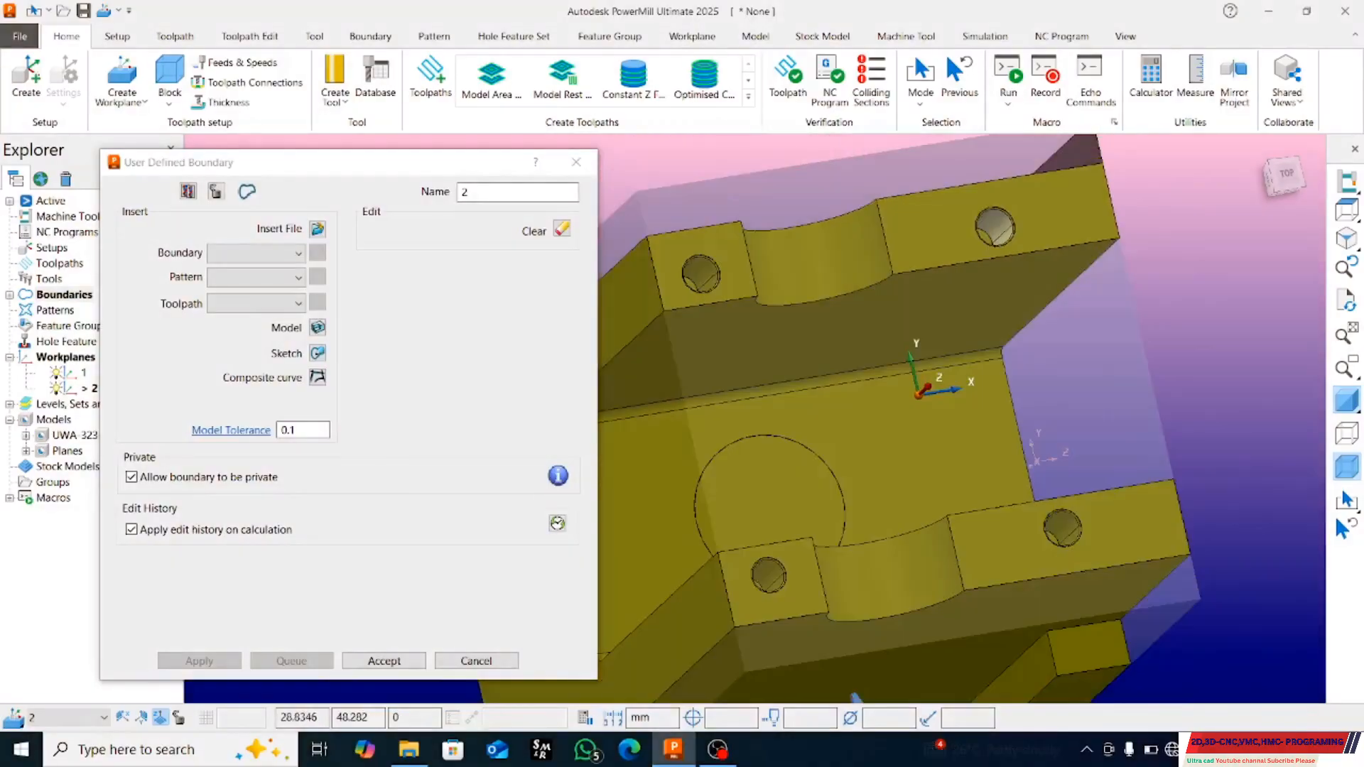
{"action": "scroll", "coordinate": [995, 226], "scroll_direction": "down", "scroll_amount": 1}
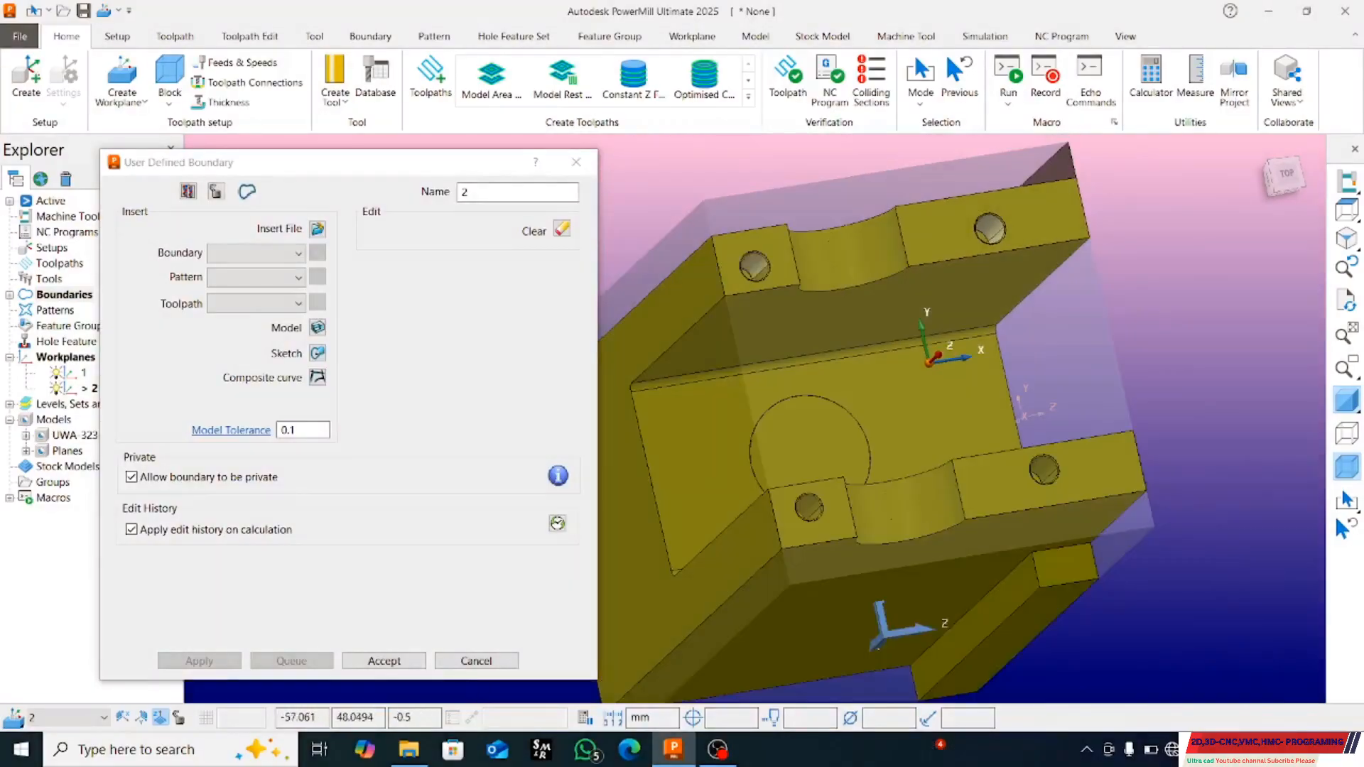
{"action": "scroll", "coordinate": [762, 271], "scroll_direction": "up", "scroll_amount": 5}
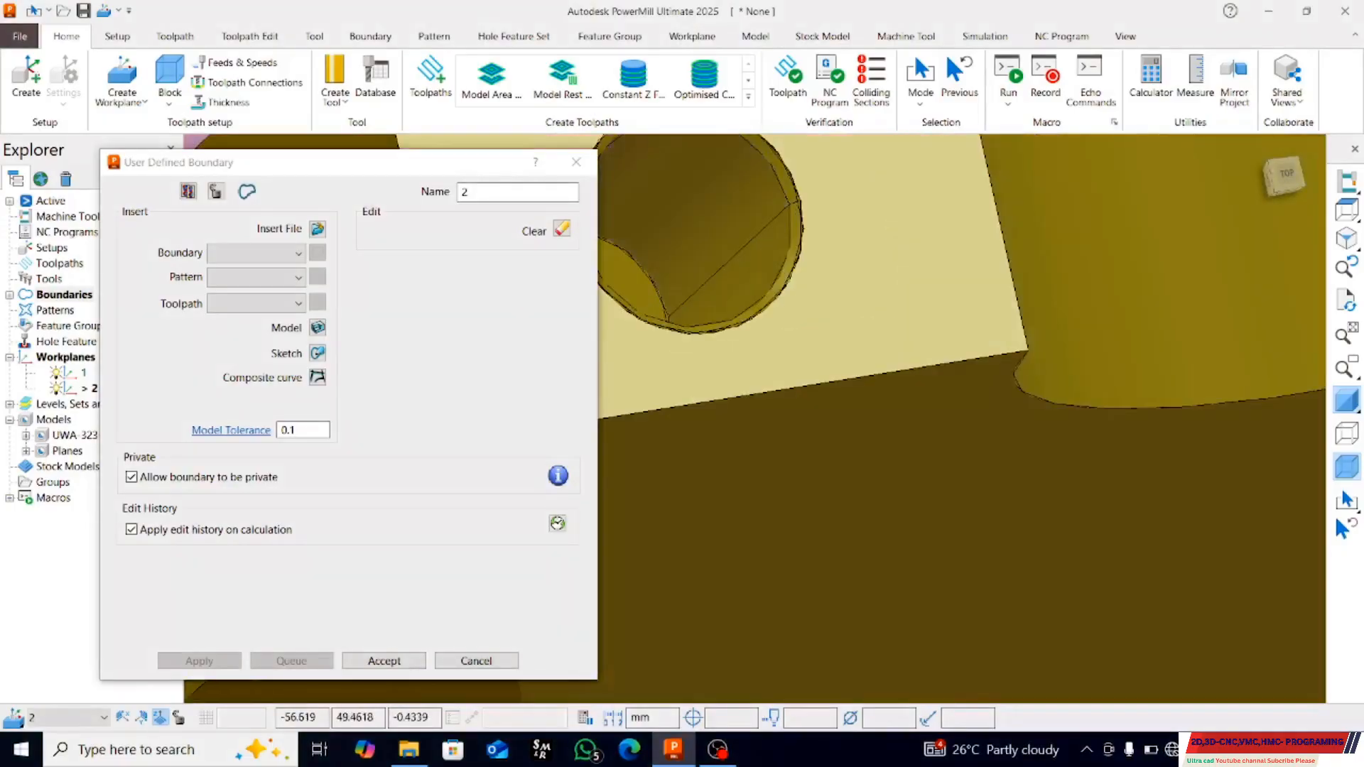
{"action": "scroll", "coordinate": [781, 213], "scroll_direction": "up", "scroll_amount": 2}
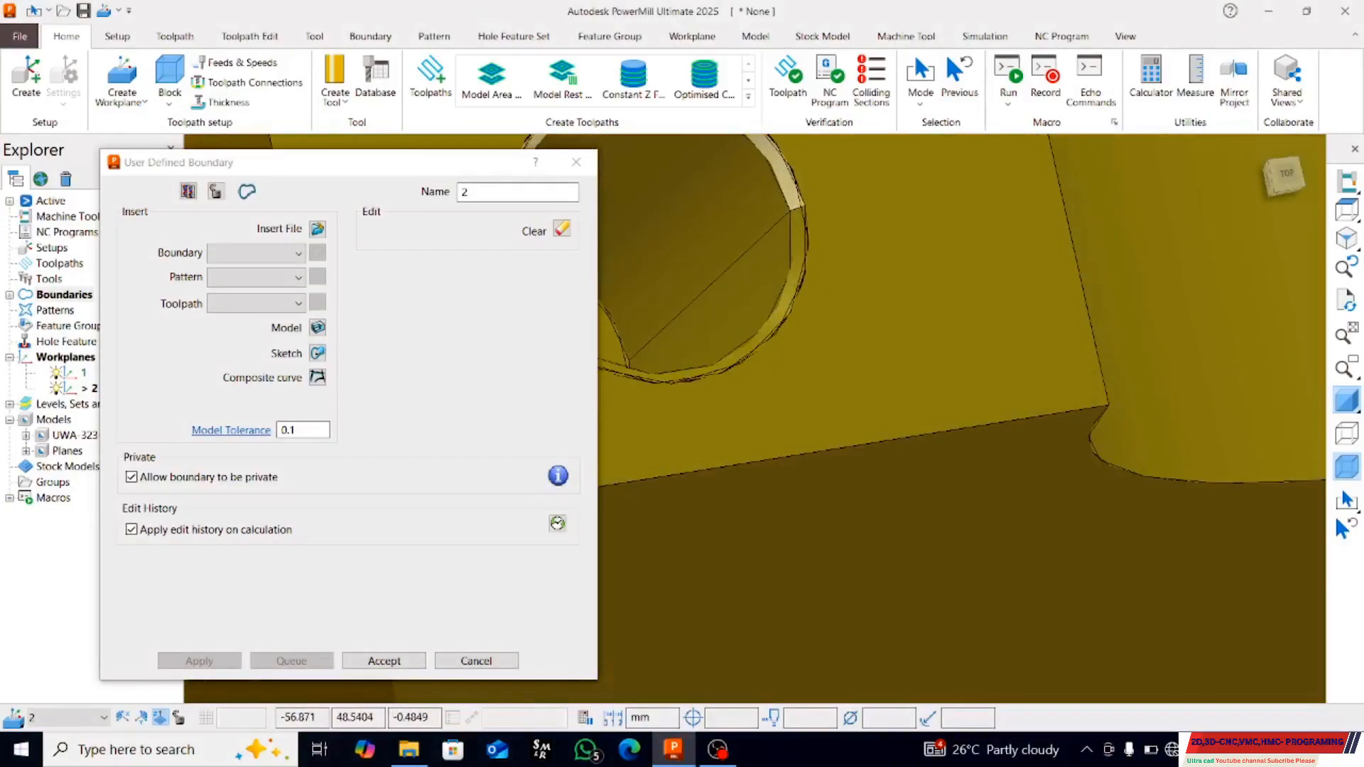
{"action": "scroll", "coordinate": [1200, 241], "scroll_direction": "down", "scroll_amount": 4}
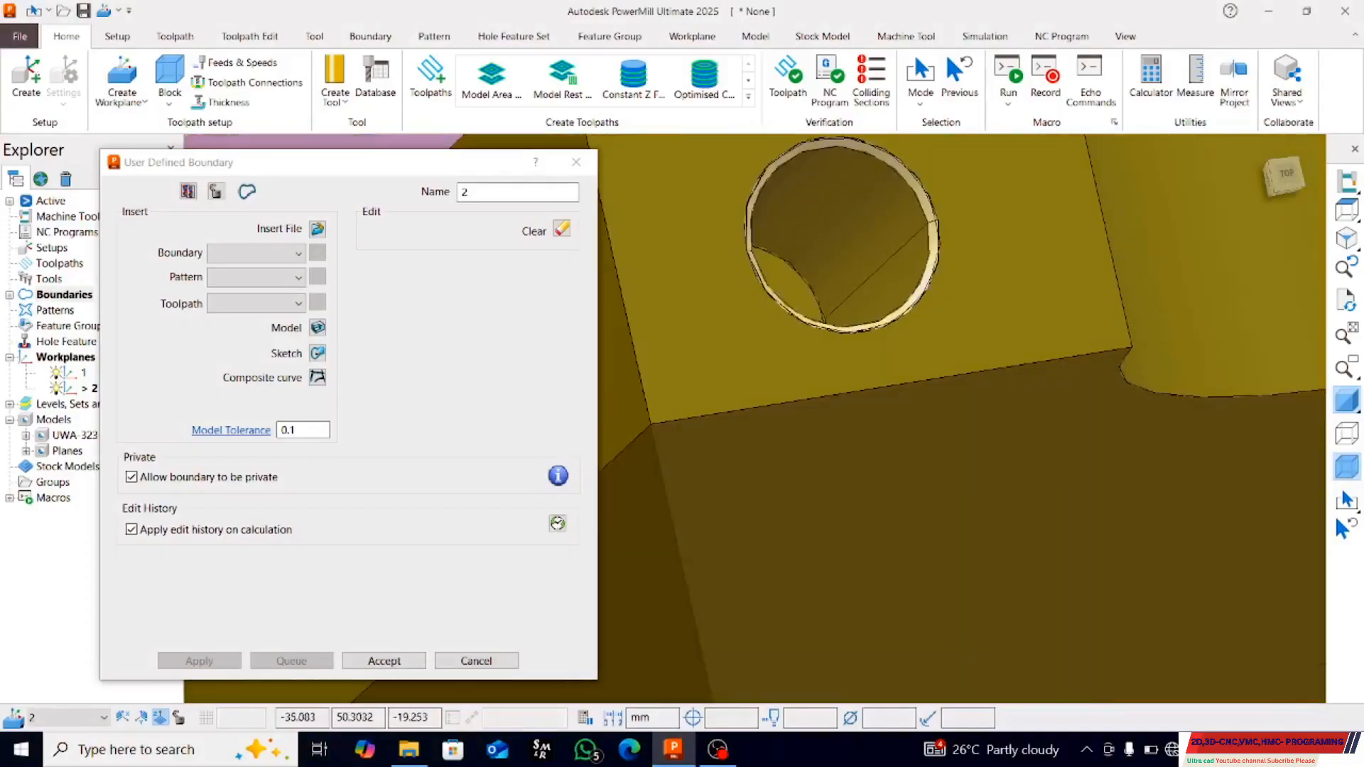
{"action": "scroll", "coordinate": [1221, 242], "scroll_direction": "up", "scroll_amount": 2}
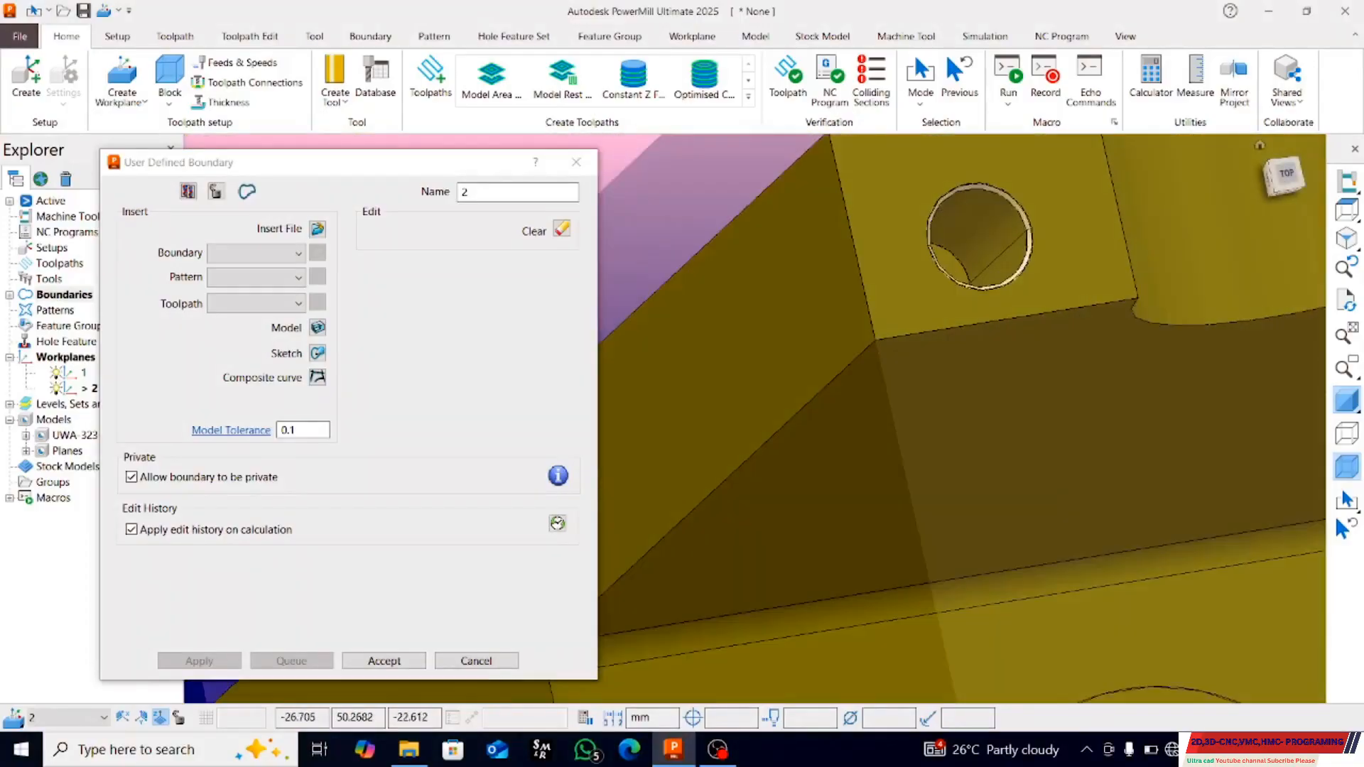
- Add the chamfer surfaces of the hole at the positive X end of the same rail to the selection
{"action": "middle_click_drag", "start_coordinate": [1222, 242], "coordinate": [471, 495], "text": "shift"}
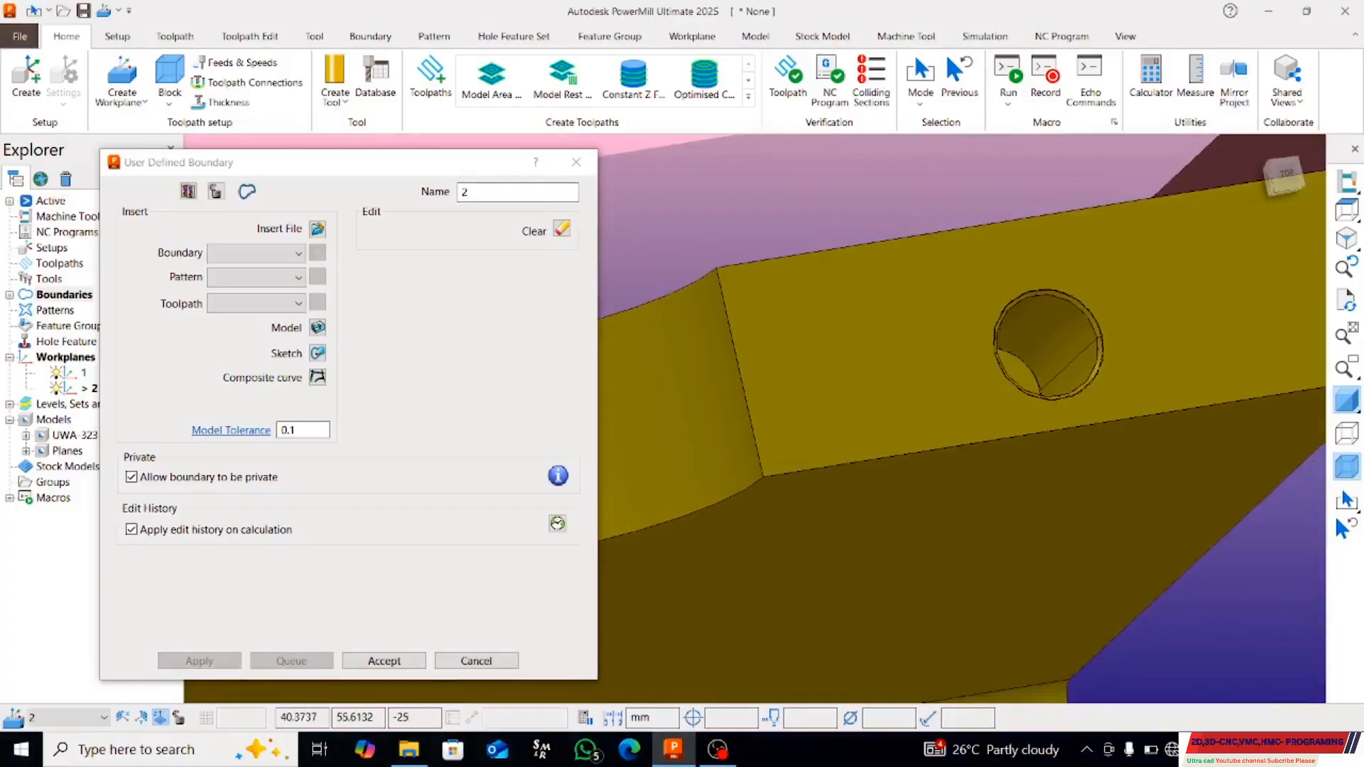
{"action": "scroll", "coordinate": [1066, 307], "scroll_direction": "up", "scroll_amount": 4}
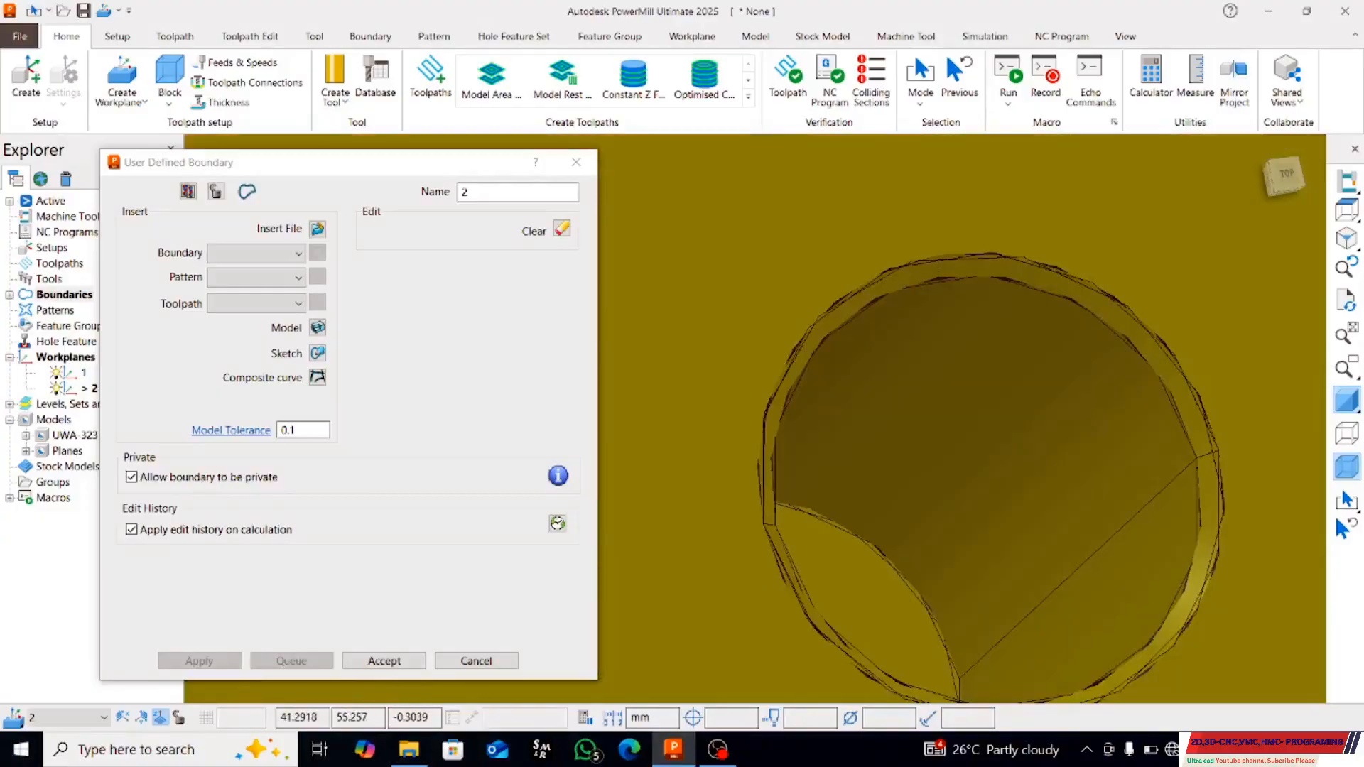
{"action": "scroll", "coordinate": [1009, 472], "scroll_direction": "down", "scroll_amount": 3}
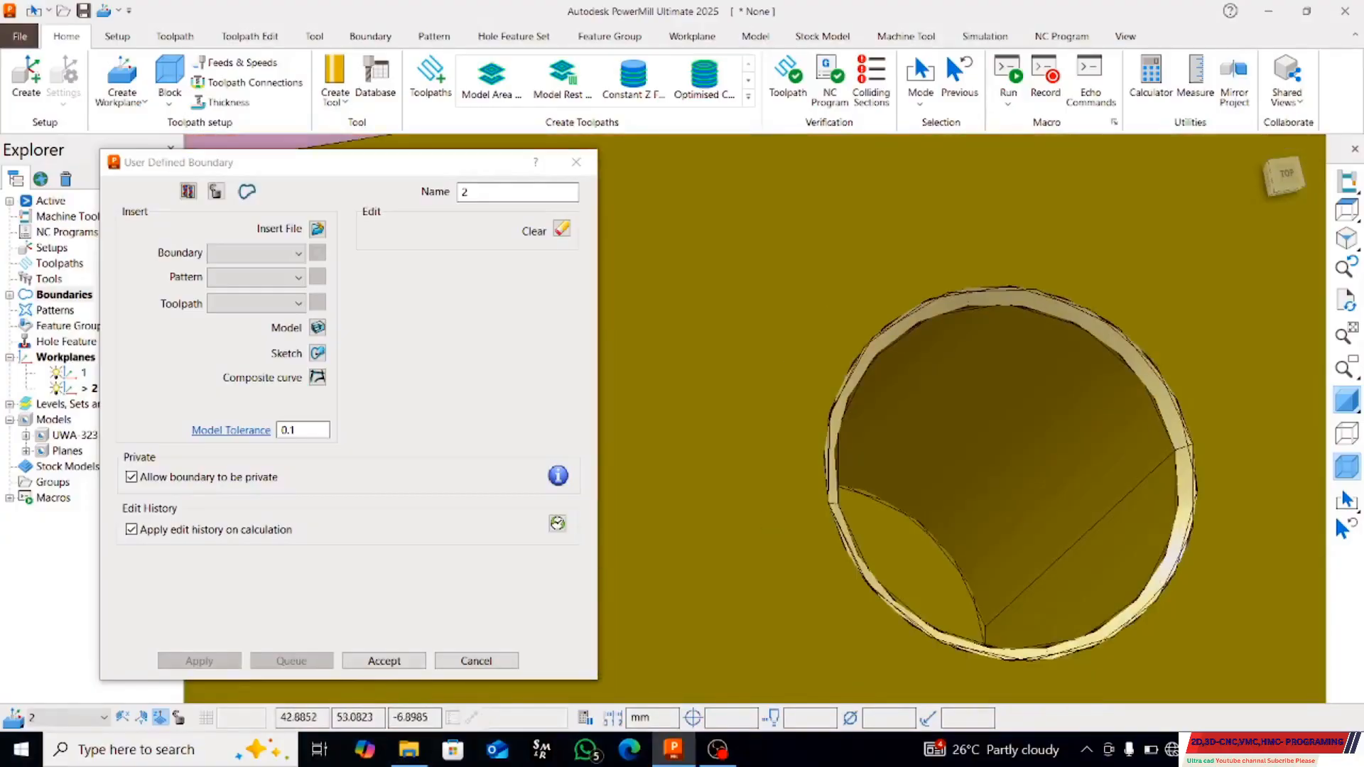
{"action": "scroll", "coordinate": [1088, 399], "scroll_direction": "down", "scroll_amount": 5}
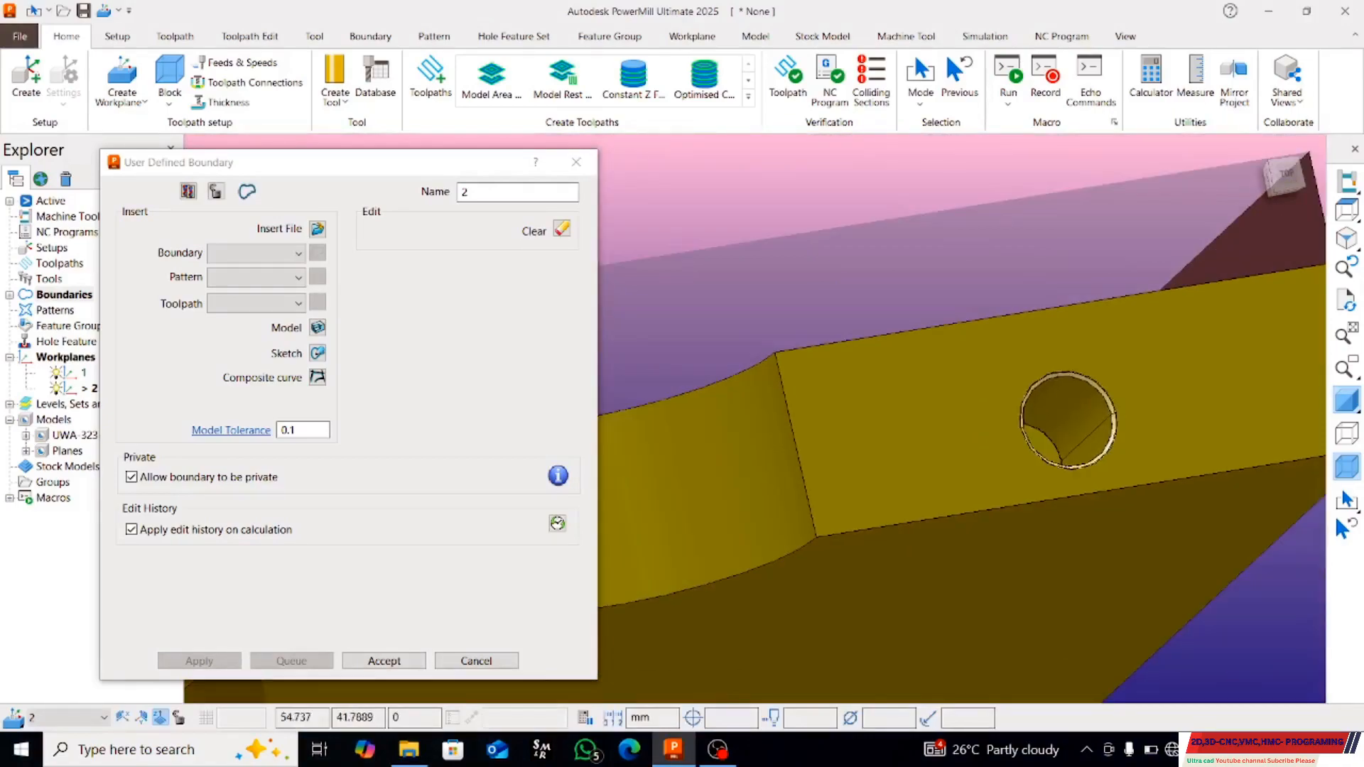
{"action": "scroll", "coordinate": [959, 419], "scroll_direction": "down", "scroll_amount": 3}
- Add the chamfer surfaces of the hole at the positive X end of the opposite rail to the selection, excluding the rail's flat face
{"action": "middle_click_drag", "start_coordinate": [974, 612], "coordinate": [869, 276], "text": "shift"}
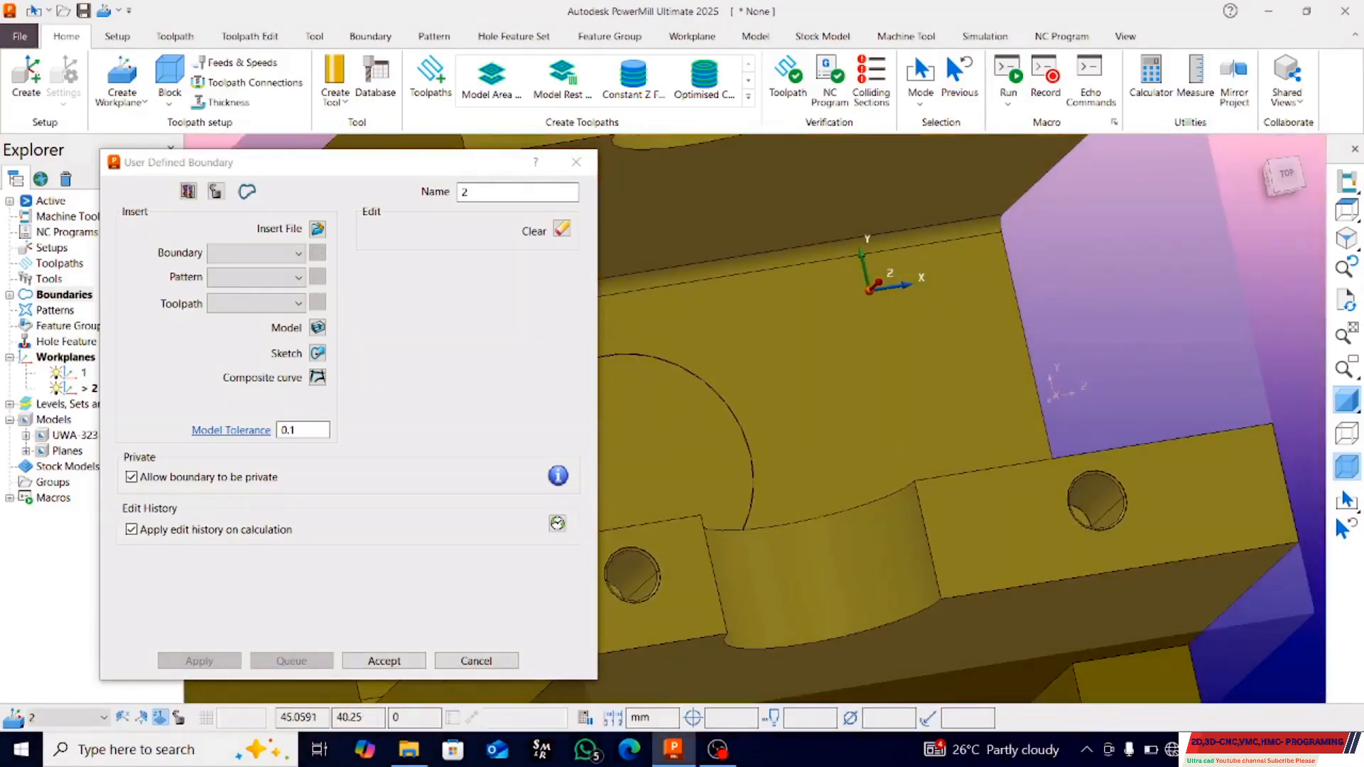
{"action": "scroll", "coordinate": [1131, 494], "scroll_direction": "up", "scroll_amount": 5}
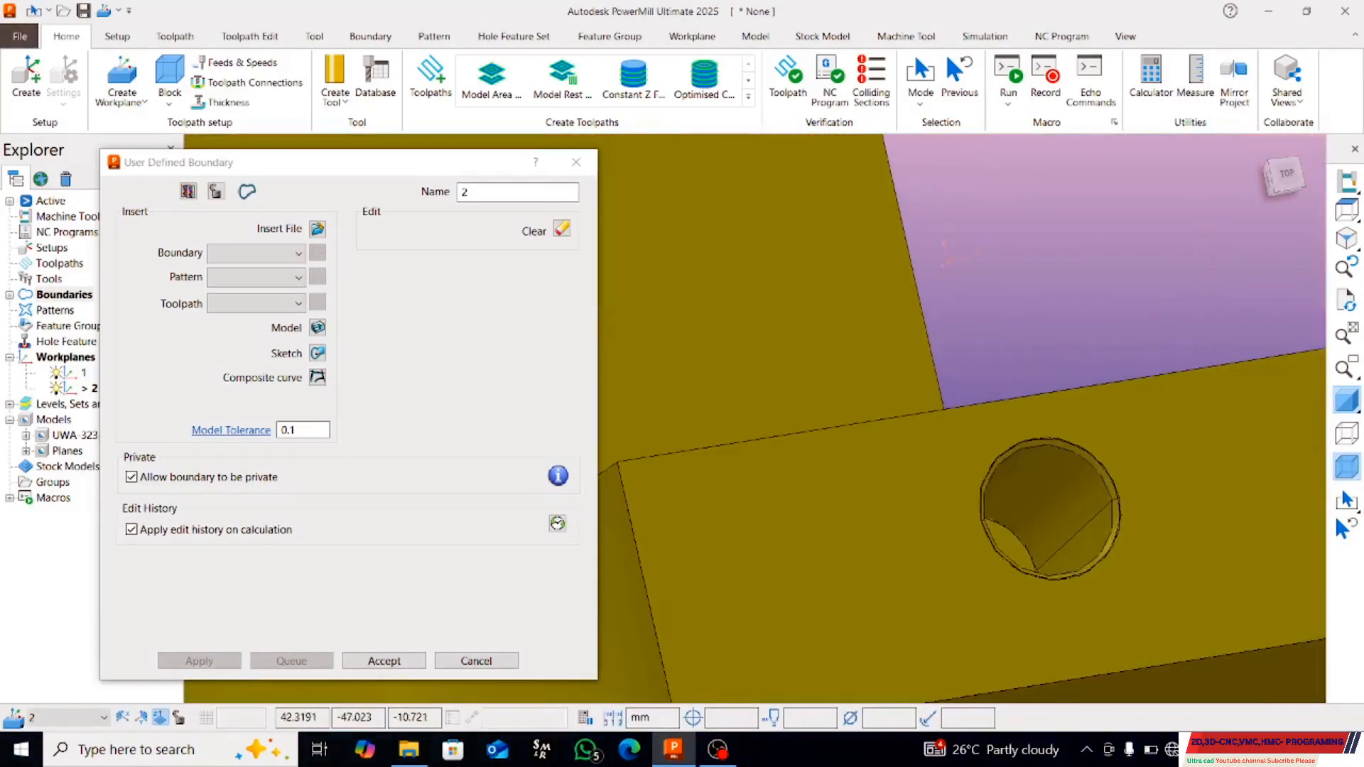
{"action": "left_click", "coordinate": [1136, 491]}
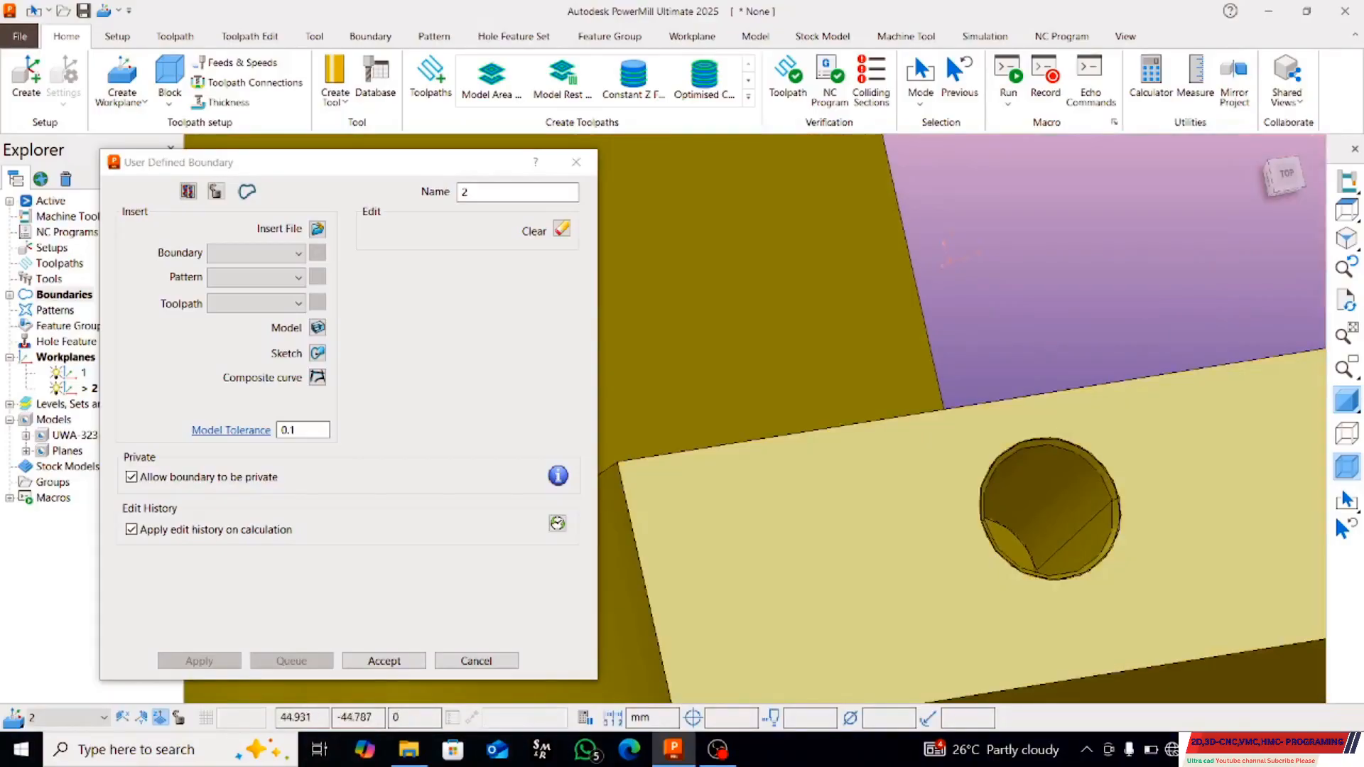
{"action": "left_click", "coordinate": [1072, 355]}
{"action": "scroll", "coordinate": [1087, 465], "scroll_direction": "up", "scroll_amount": 2}
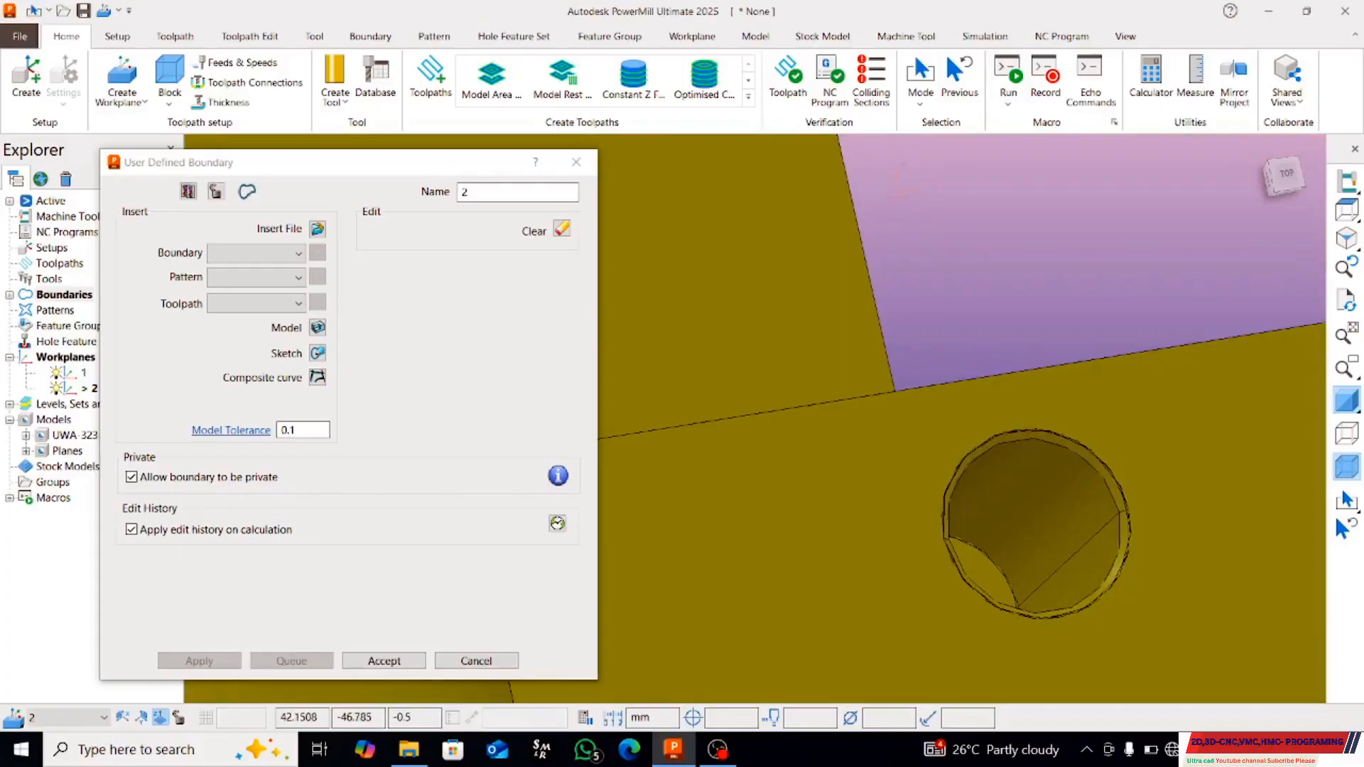
{"action": "left_click", "coordinate": [1094, 464]}
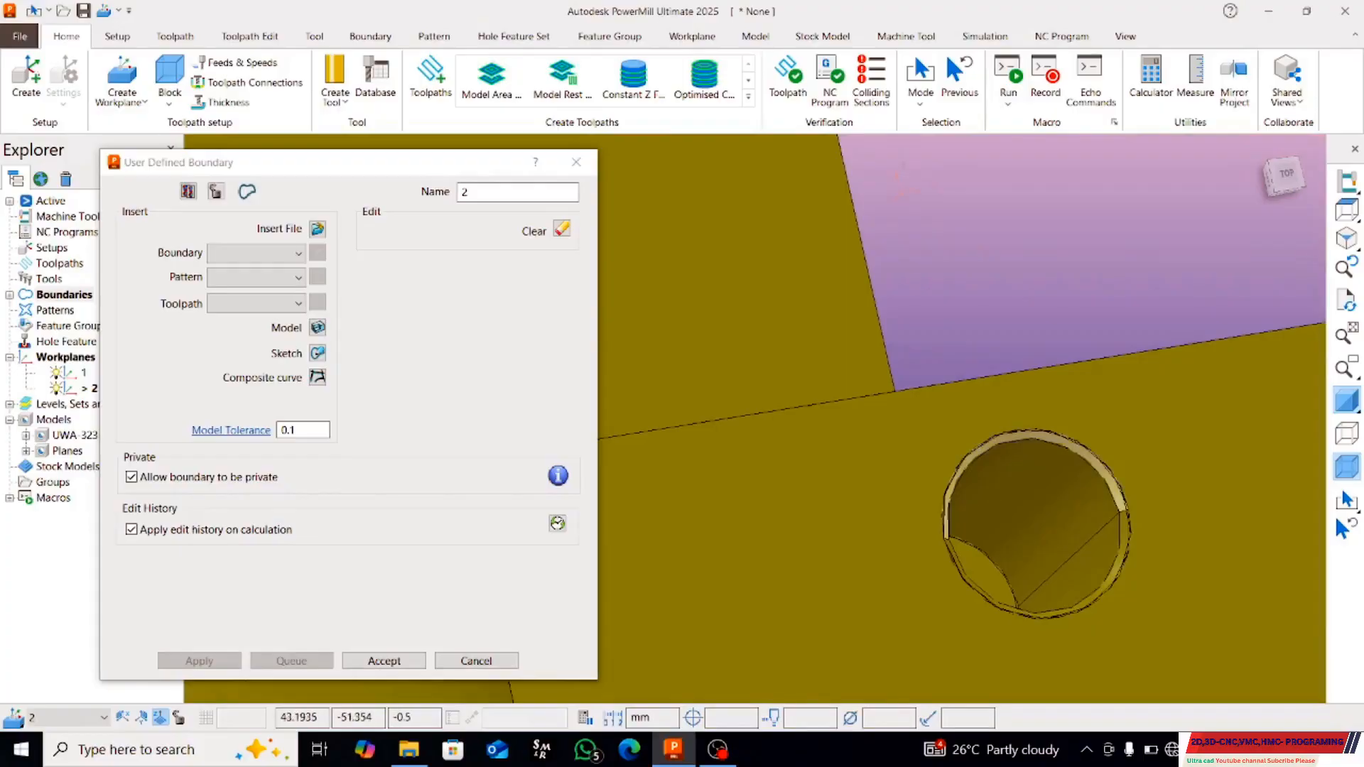
{"action": "left_click", "coordinate": [1114, 569], "text": "shift"}
- Add the chamfer surfaces of the remaining small hole, at the negative X end of the negative Y rail
{"action": "scroll", "coordinate": [838, 513], "scroll_direction": "down", "scroll_amount": 8}
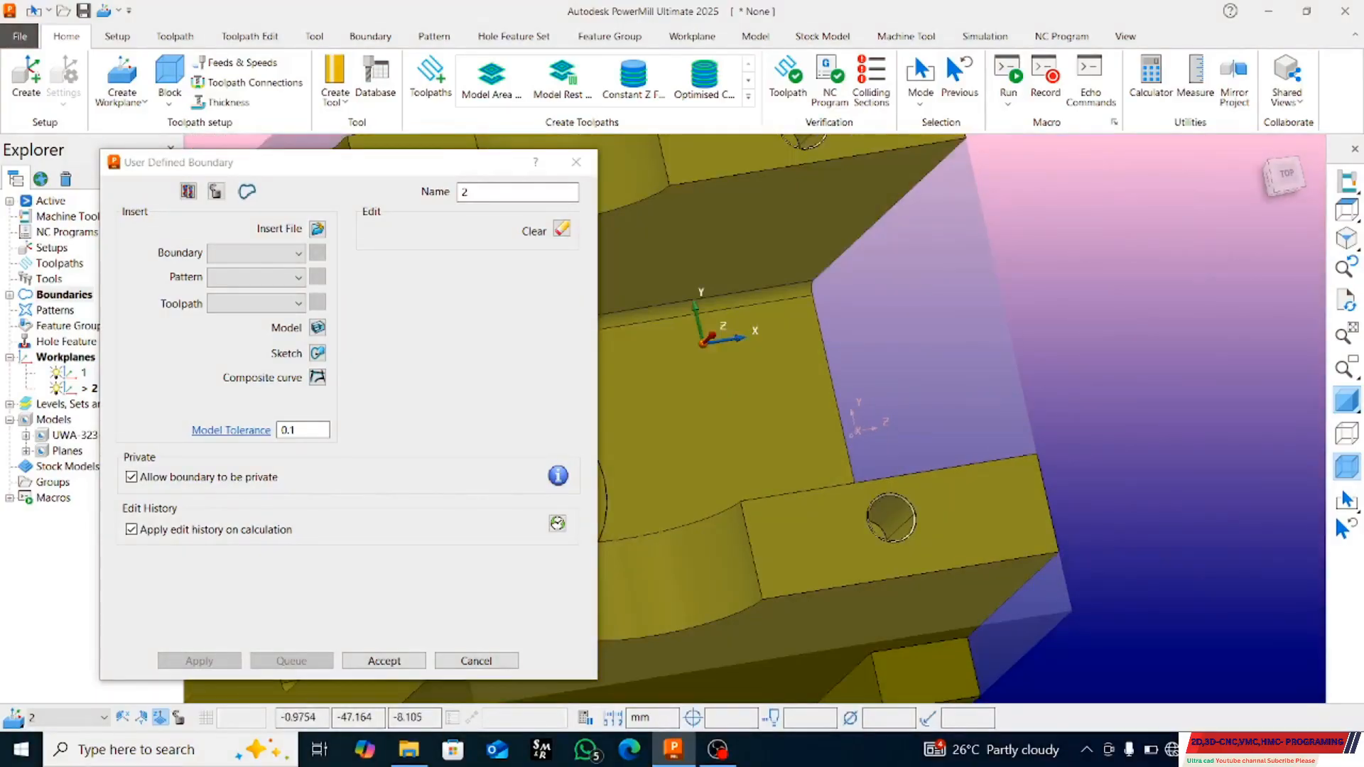
{"action": "middle_click_drag", "start_coordinate": [696, 543], "coordinate": [1106, 438], "text": "shift"}
{"action": "scroll", "coordinate": [918, 475], "scroll_direction": "up", "scroll_amount": 6}
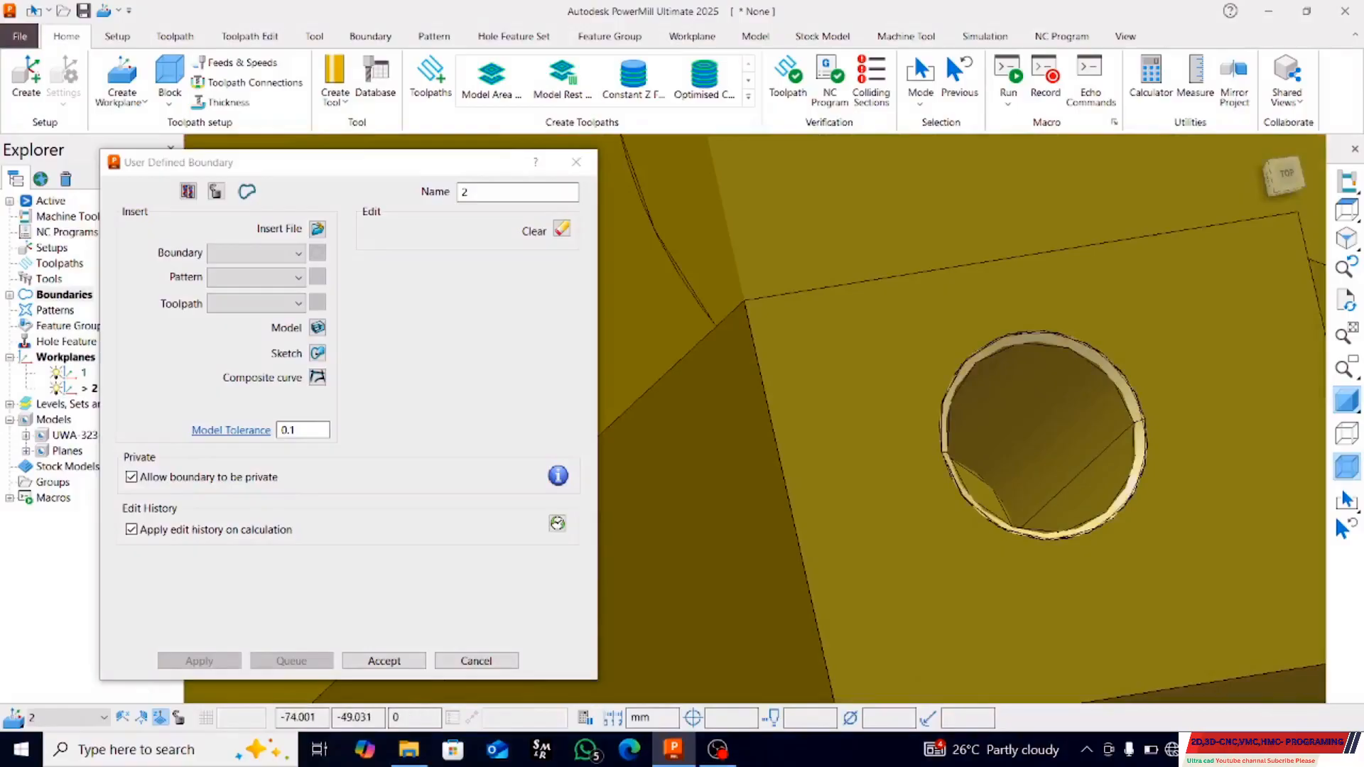
- Insert the selected hole chamfers into the second boundary as model edges and accept it
{"action": "left_click", "coordinate": [317, 328]}
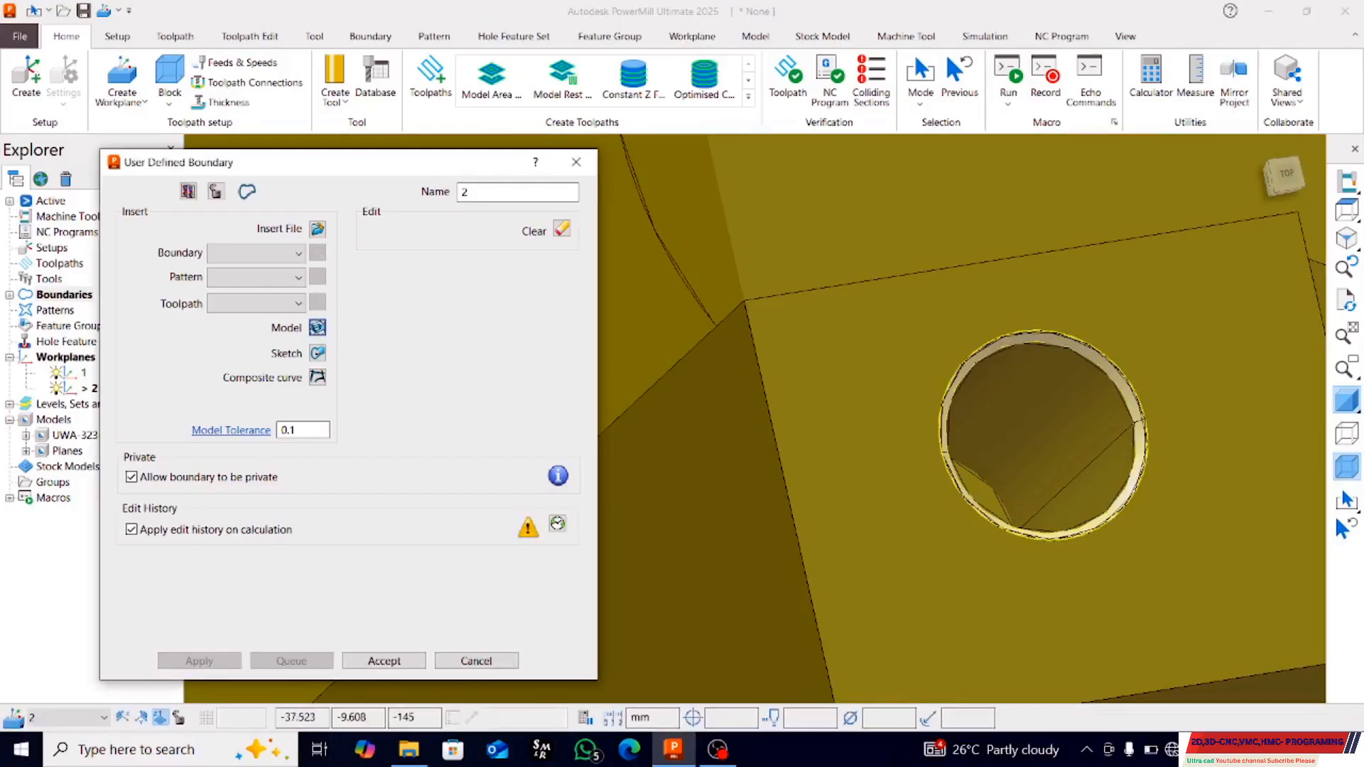
{"action": "left_click", "coordinate": [384, 661]}
{"action": "scroll", "coordinate": [1117, 434], "scroll_direction": "down", "scroll_amount": 6}
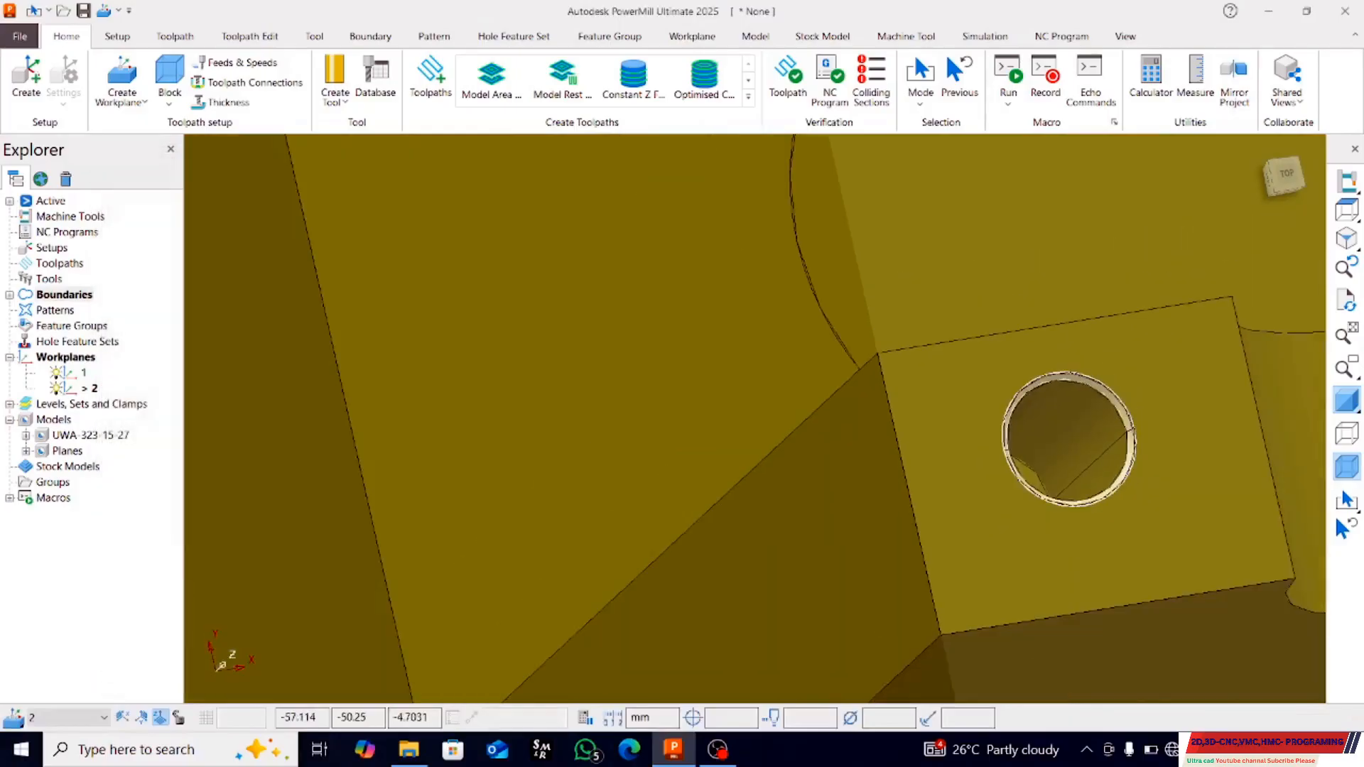
{"action": "scroll", "coordinate": [1101, 433], "scroll_direction": "down", "scroll_amount": 5}
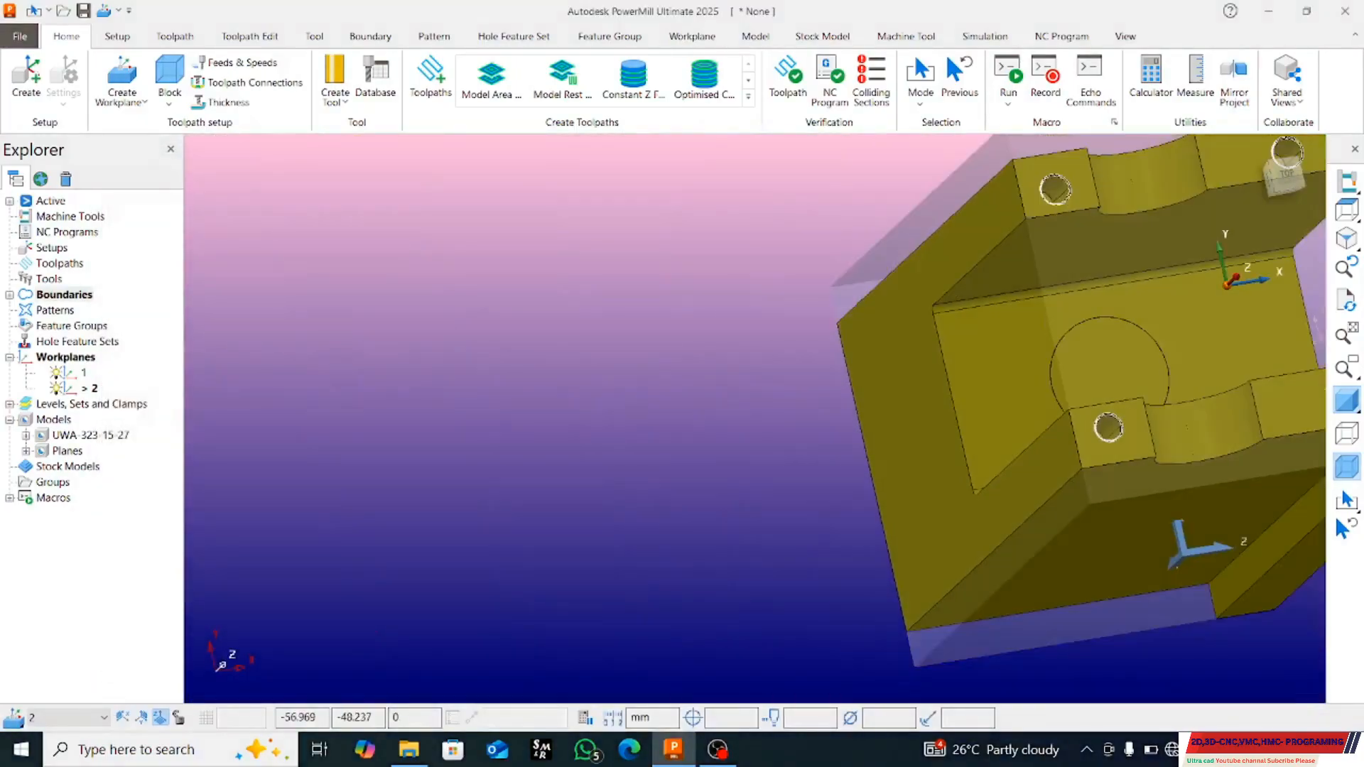
- Cap the four small rail holes by creating best-fit upper planes from the second boundary
{"action": "left_click", "coordinate": [1347, 210]}
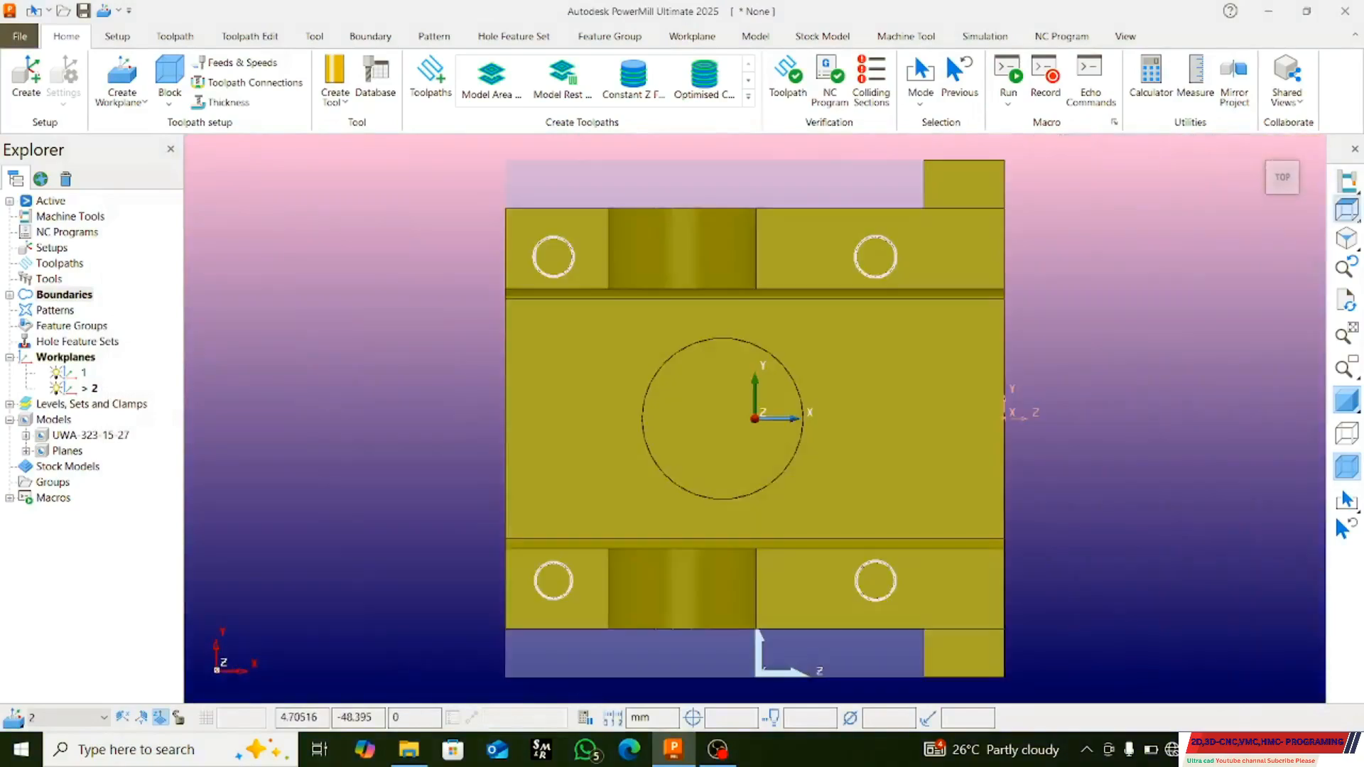
{"action": "middle_click_drag", "start_coordinate": [765, 436], "coordinate": [792, 348]}
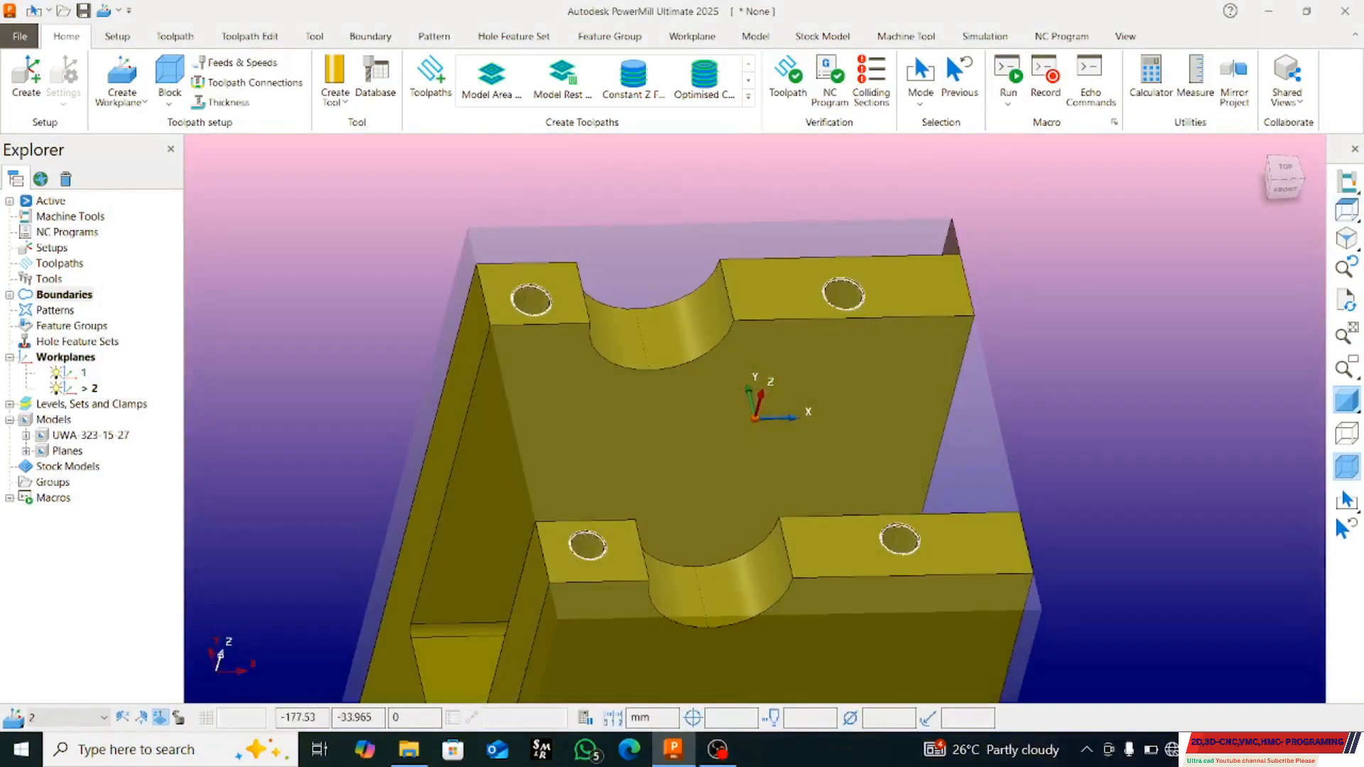
{"action": "right_click", "coordinate": [540, 208]}
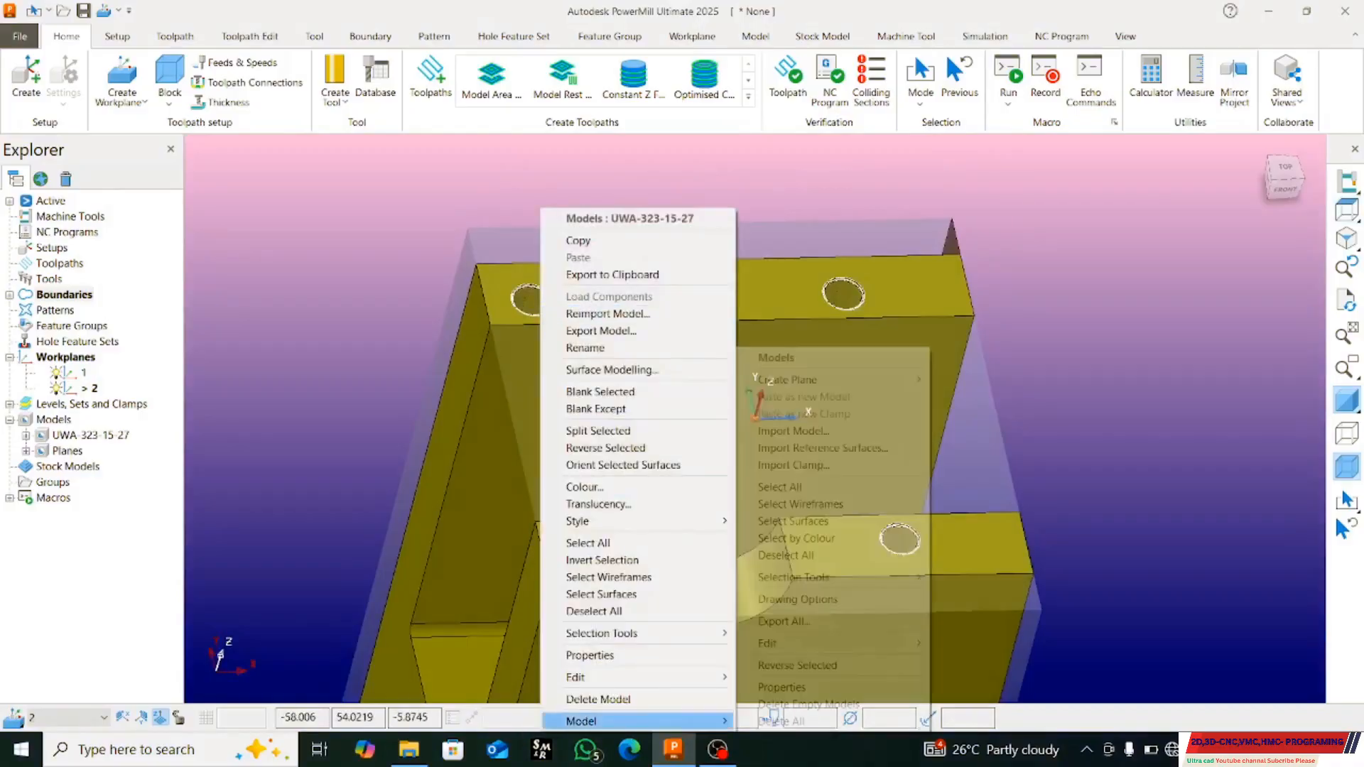
{"action": "mouse_move", "coordinate": [581, 721]}
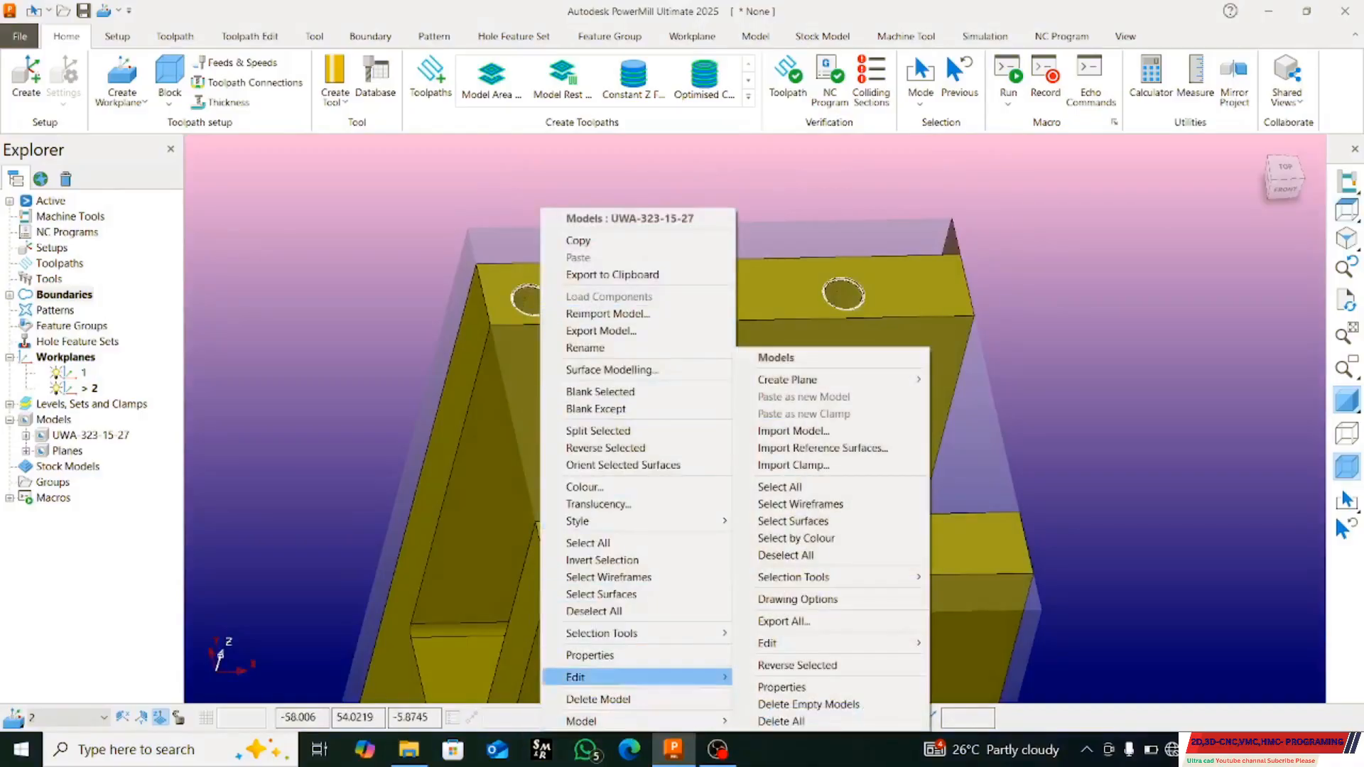
{"action": "mouse_move", "coordinate": [788, 379]}
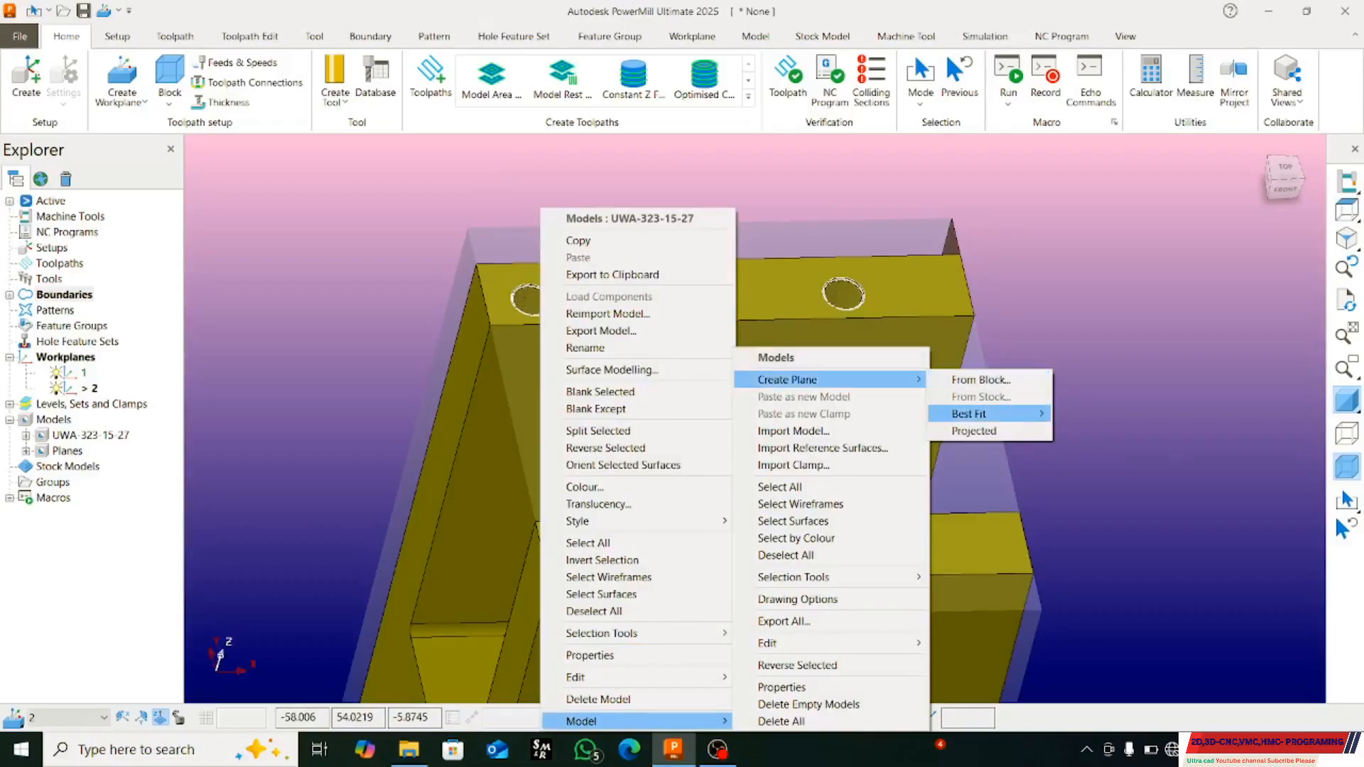
{"action": "mouse_move", "coordinate": [969, 413]}
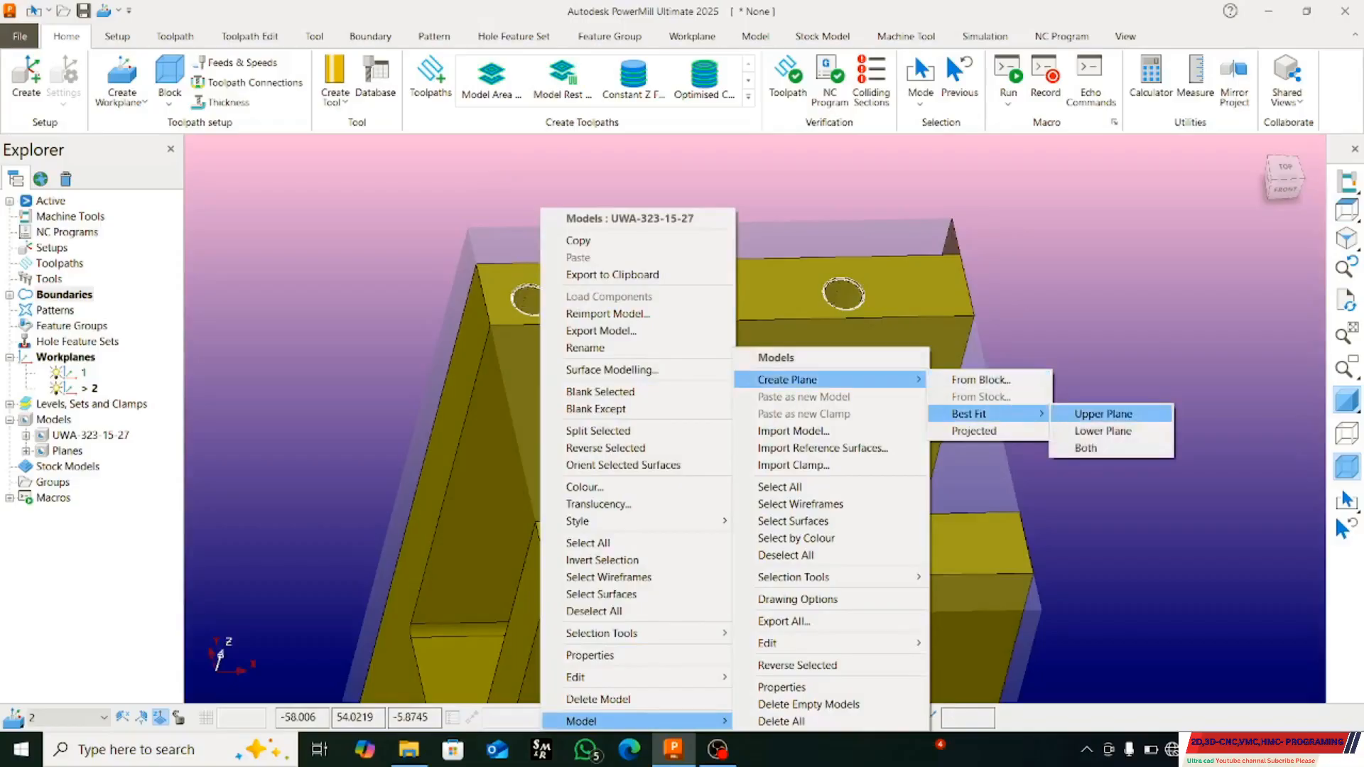
{"action": "left_click", "coordinate": [1103, 413]}
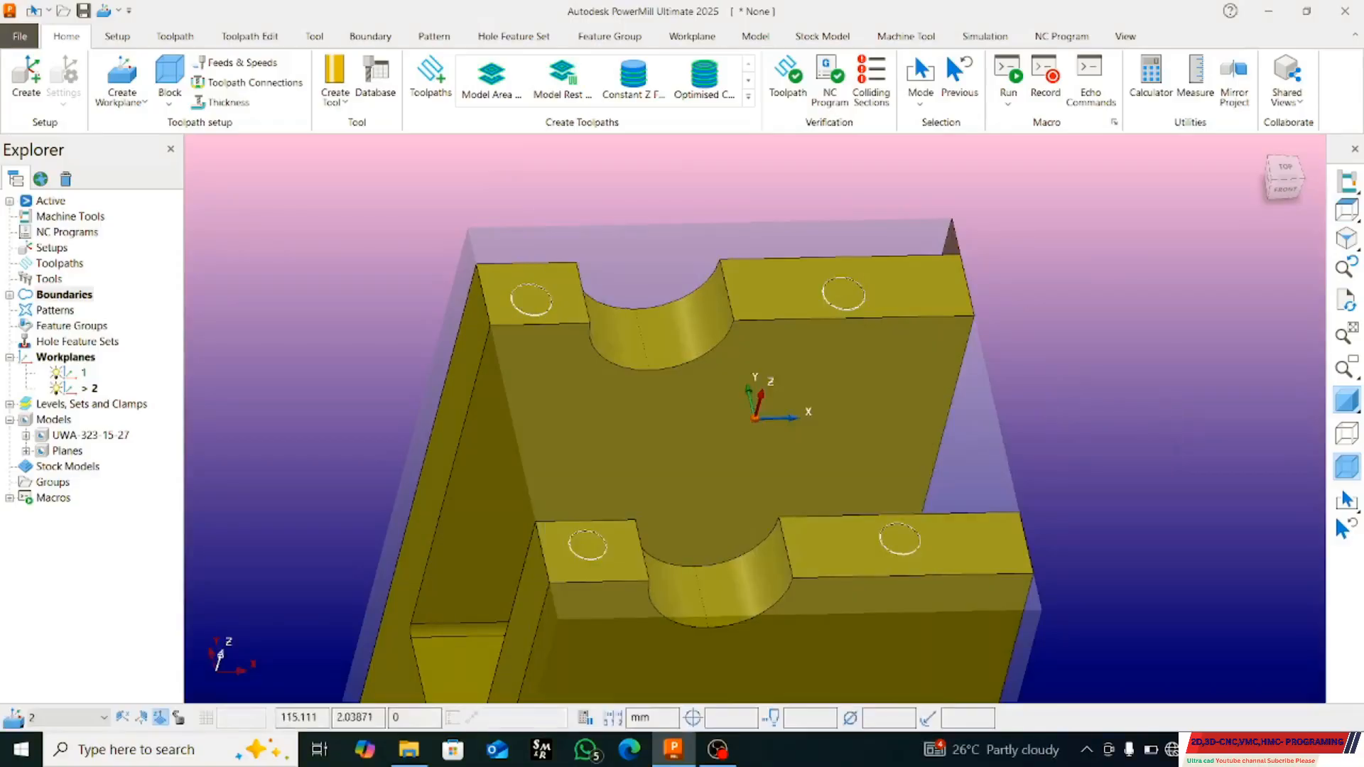
{"action": "middle_click_drag", "start_coordinate": [586, 422], "coordinate": [494, 504]}
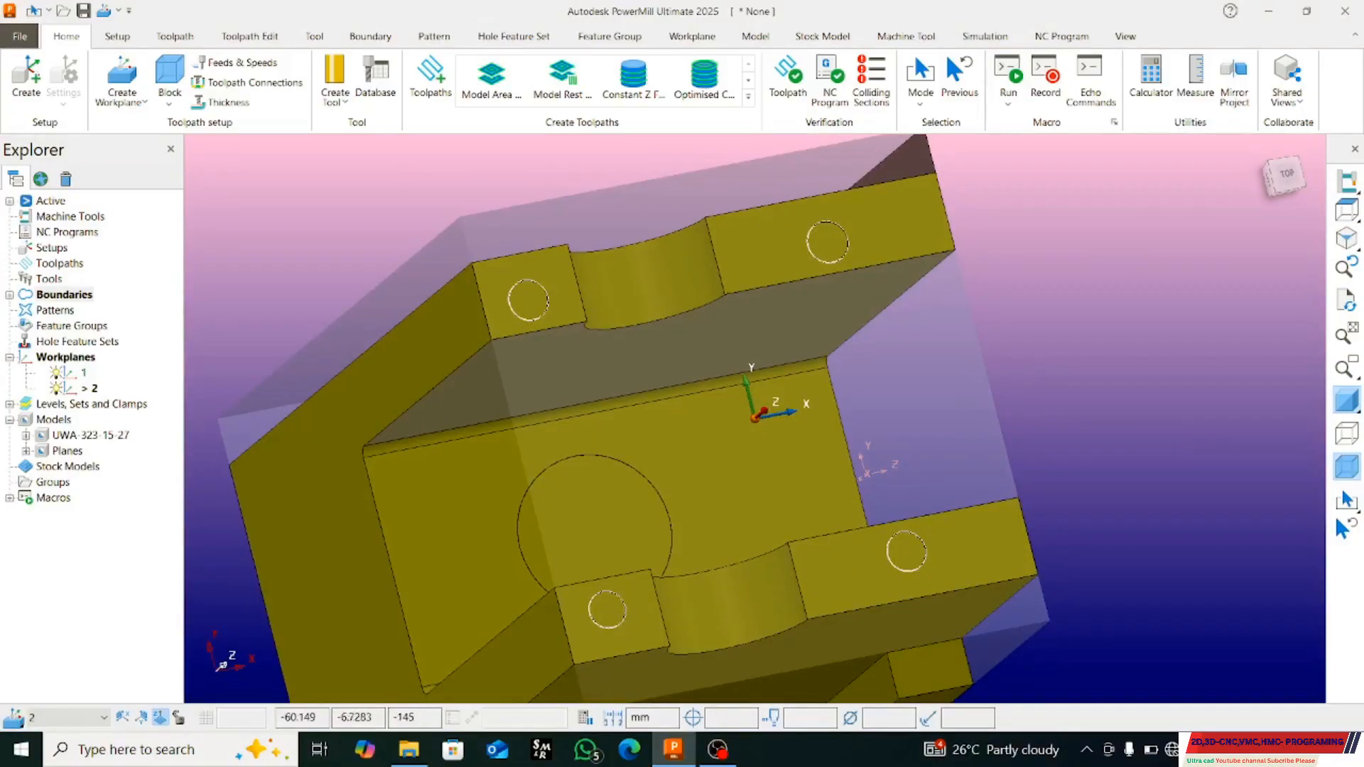
{"action": "middle_click_drag", "start_coordinate": [923, 217], "coordinate": [913, 146]}
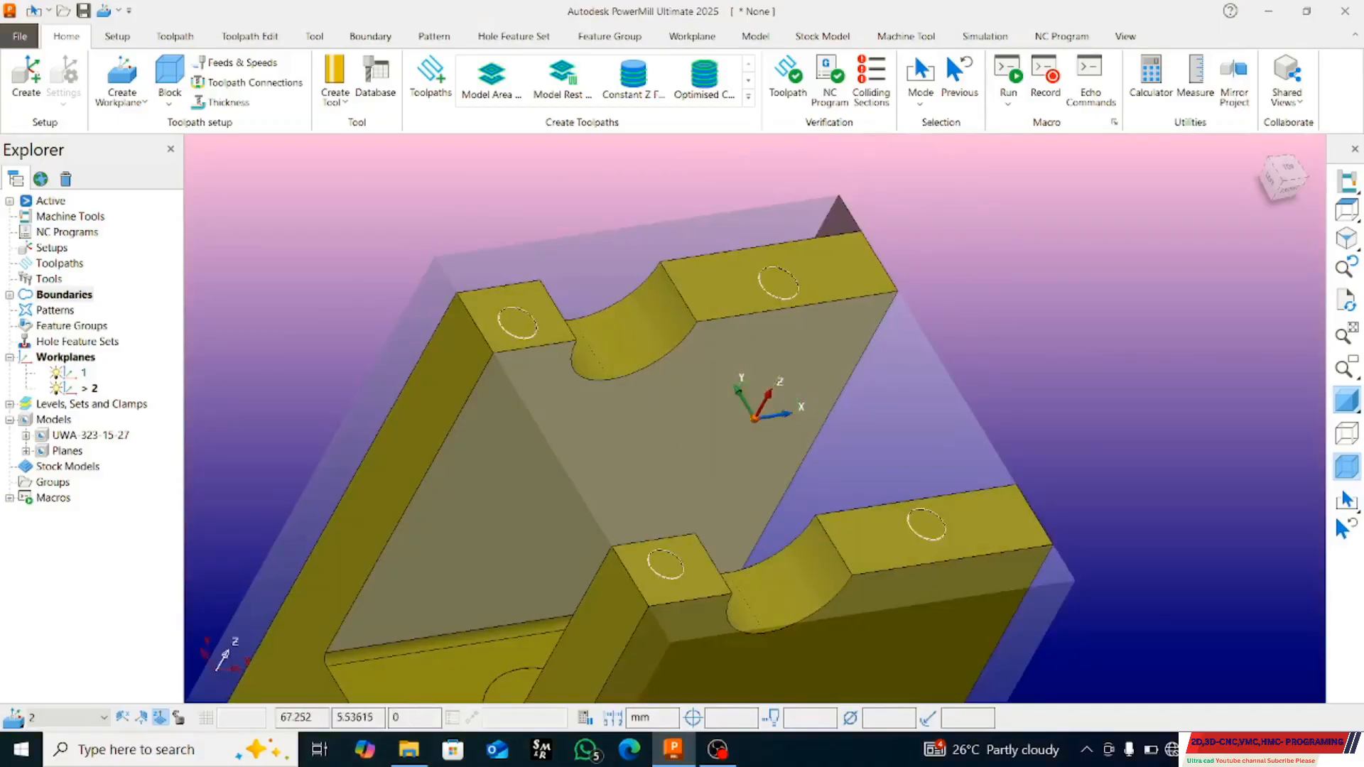
{"action": "left_click", "coordinate": [1346, 210]}
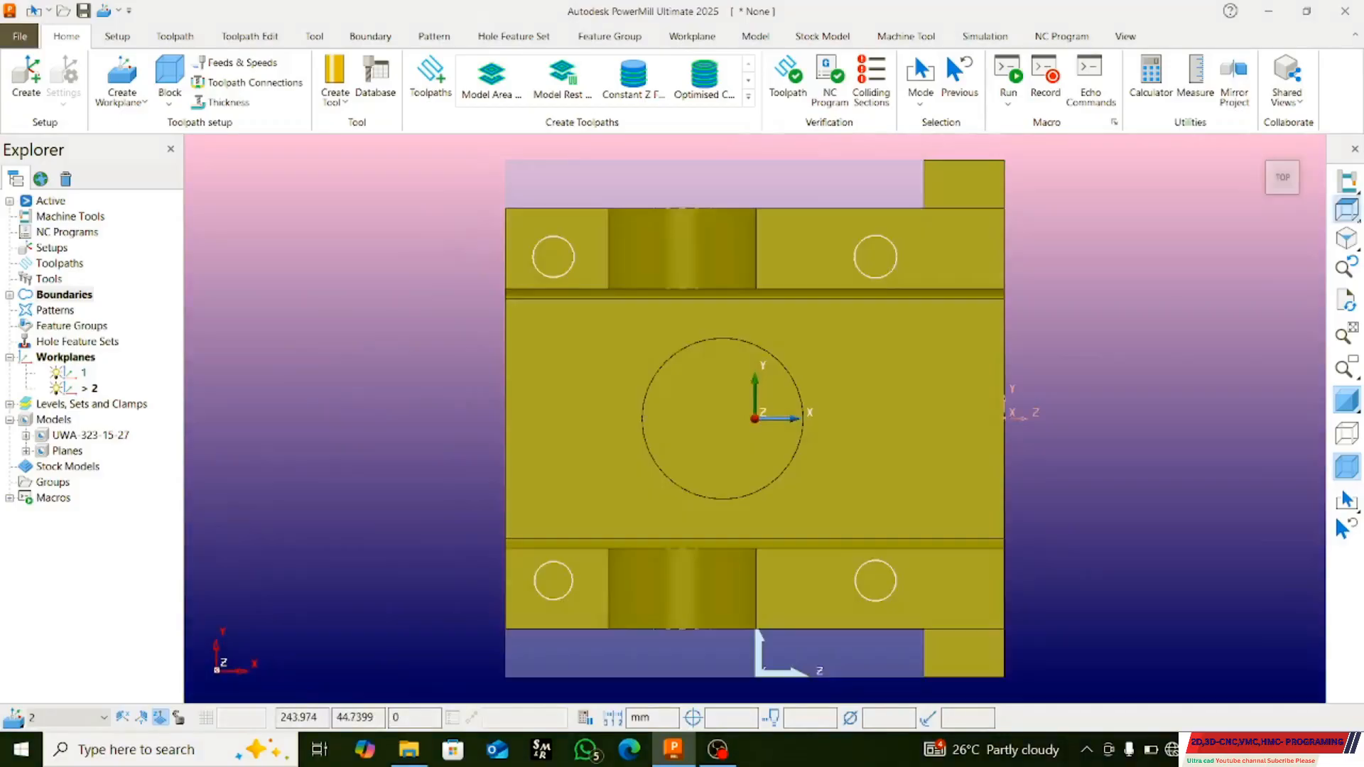
{"action": "middle_click_drag", "start_coordinate": [710, 490], "coordinate": [731, 468]}
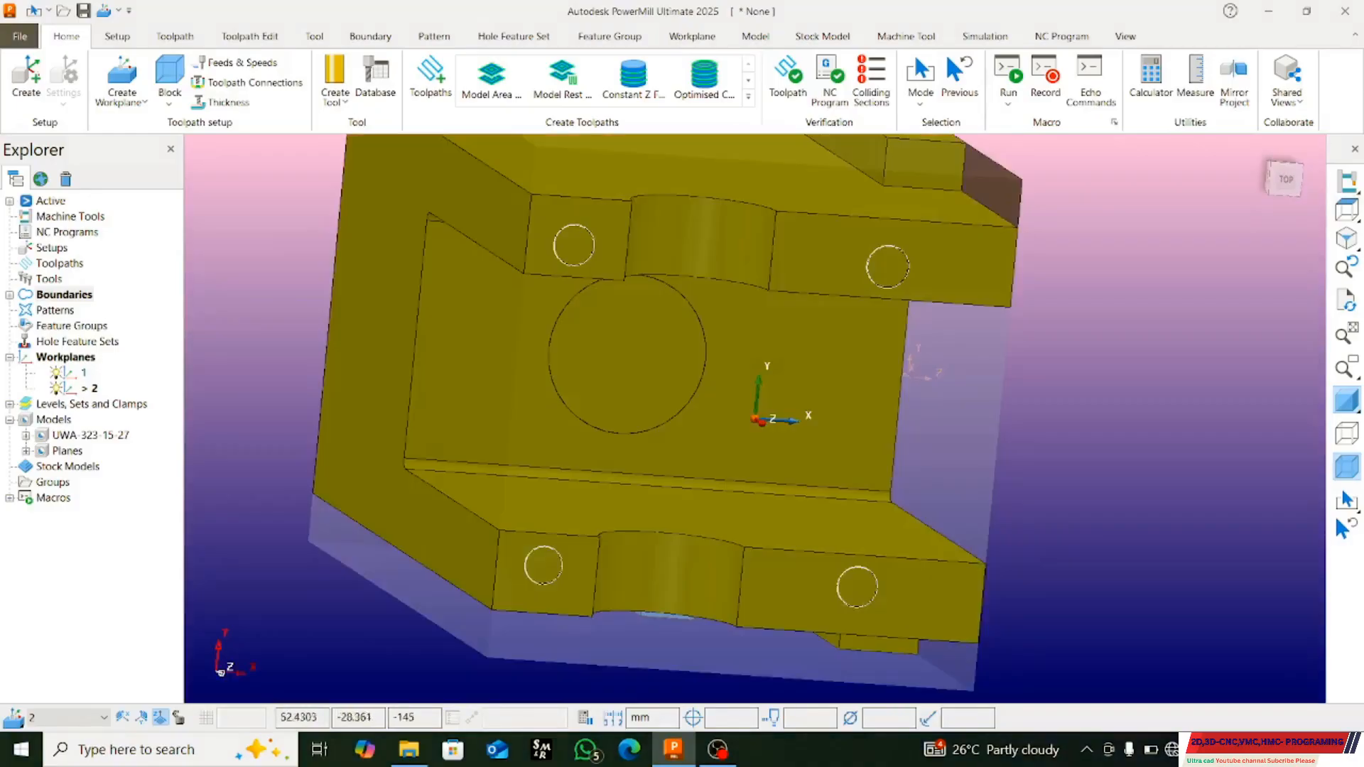
{"action": "middle_click_drag", "start_coordinate": [647, 463], "coordinate": [816, 355]}
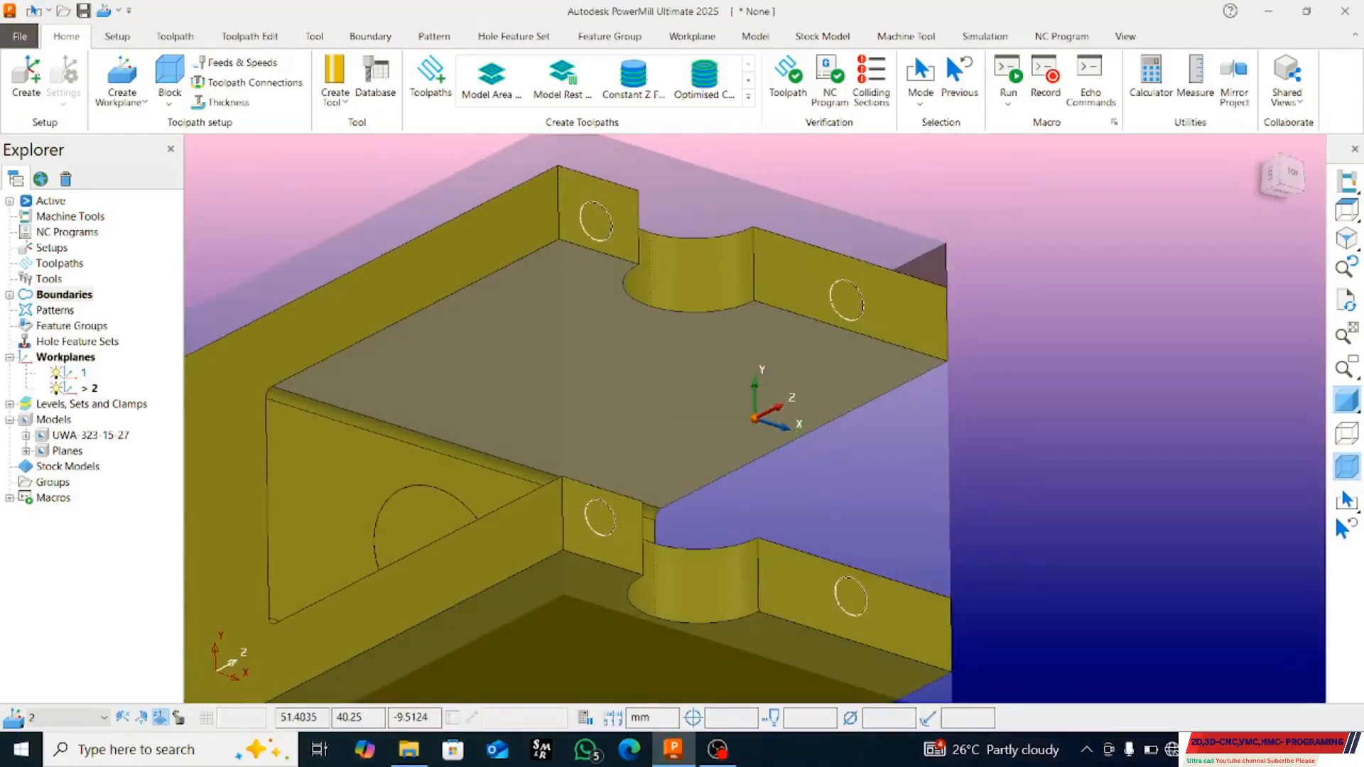